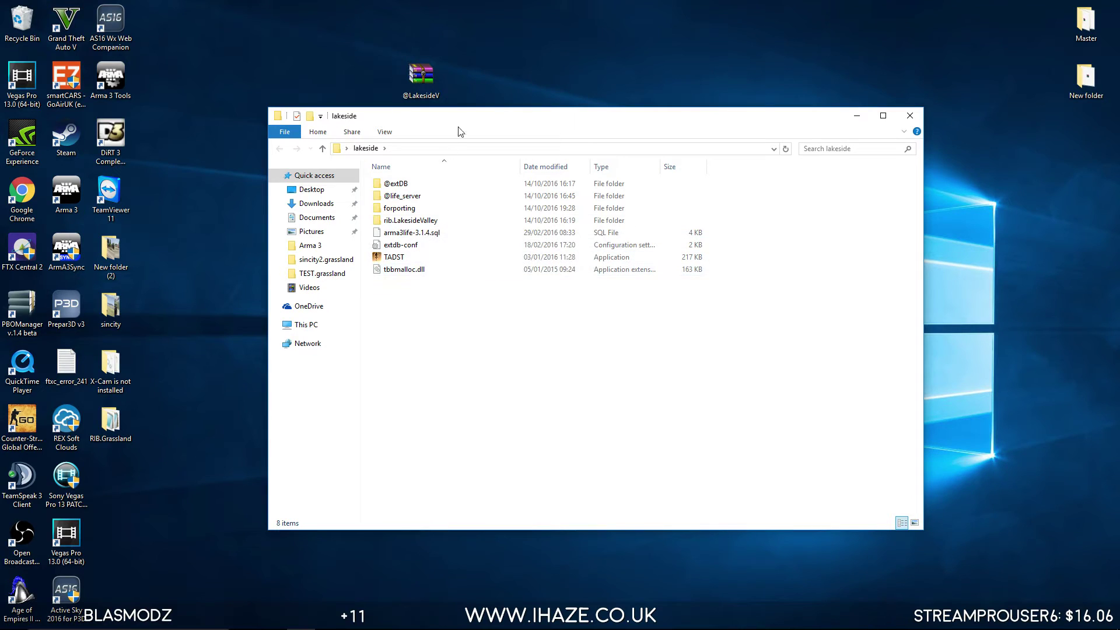
left_click_drag(475, 118, 459, 143)
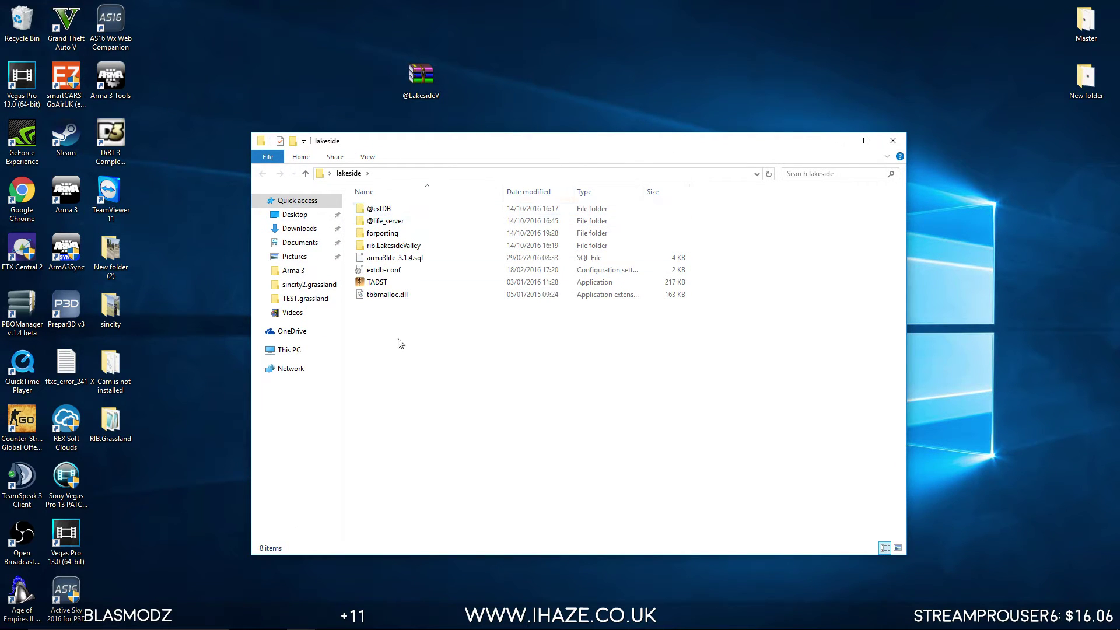
left_click(388, 225)
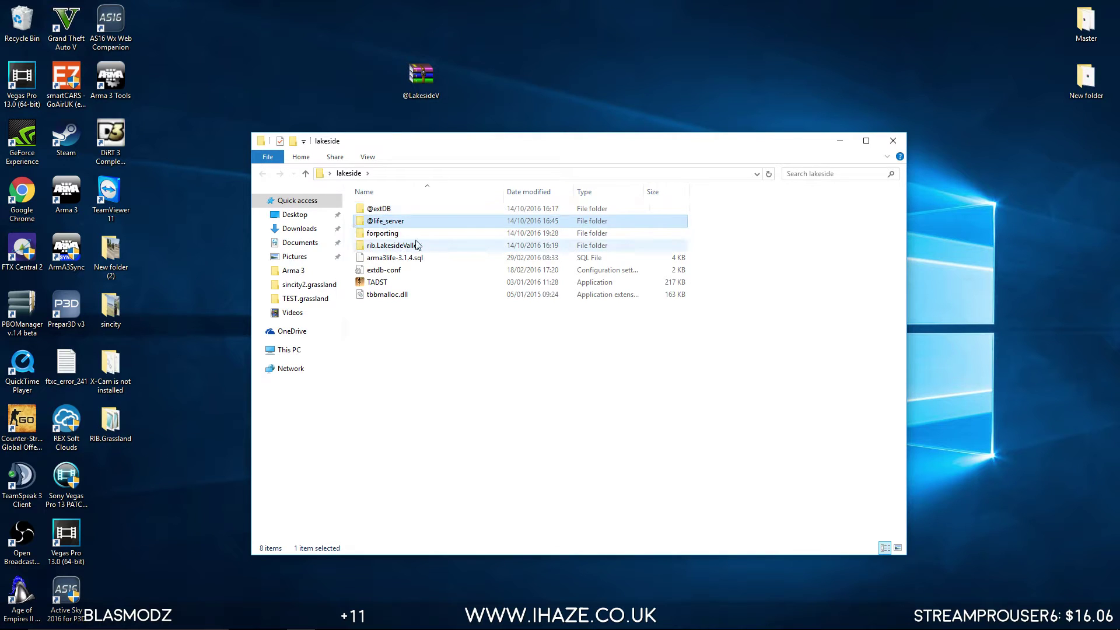
left_click(403, 248)
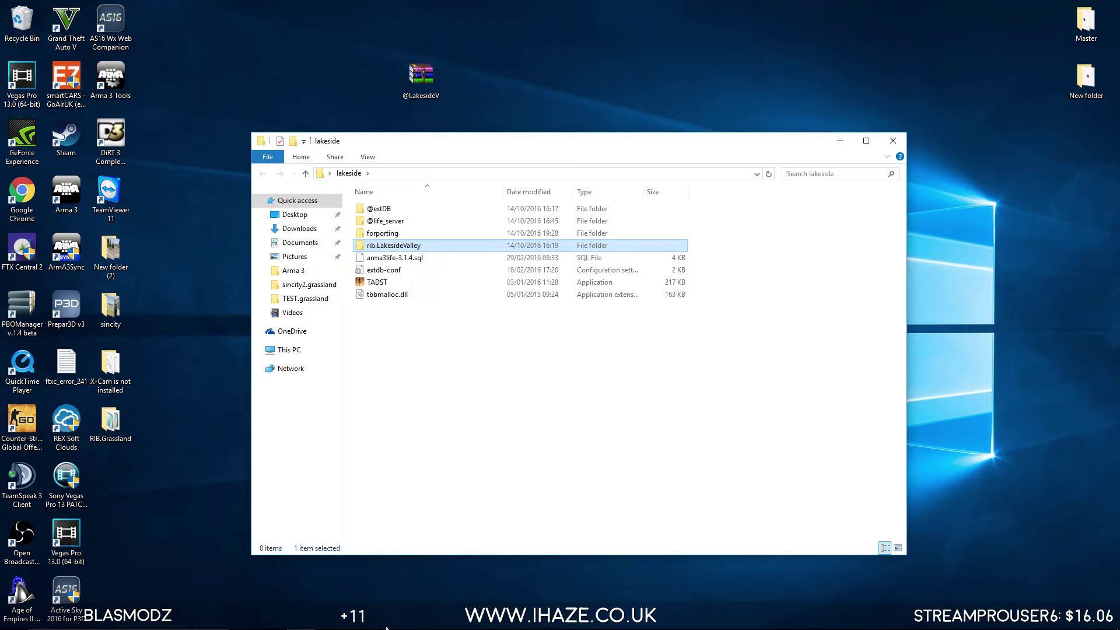
mouse_move(386, 628)
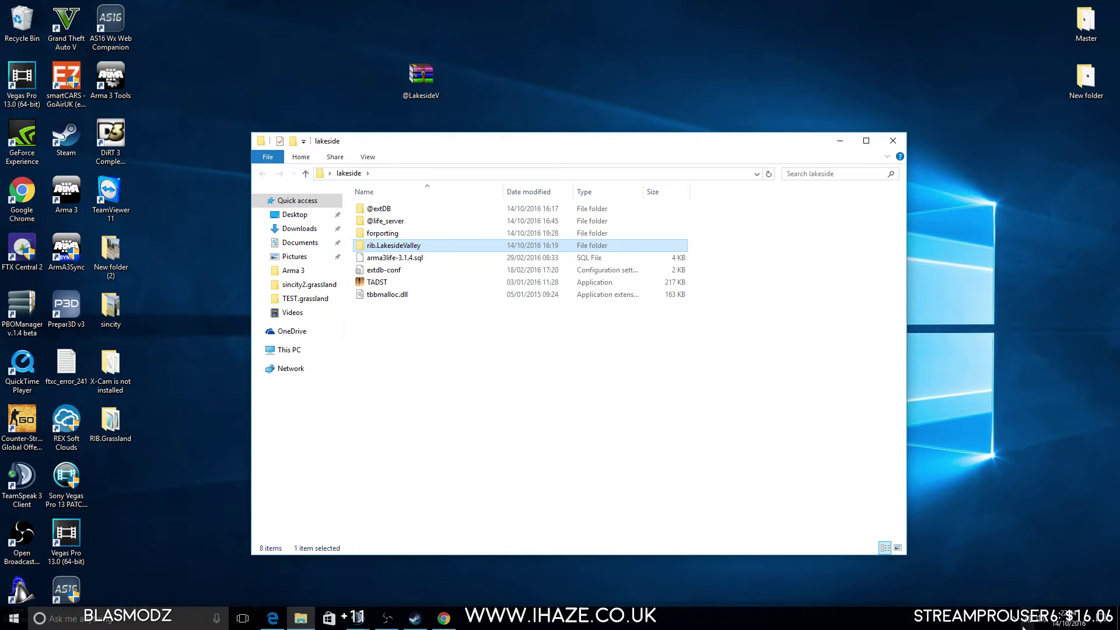
left_click(303, 230)
left_click(357, 210)
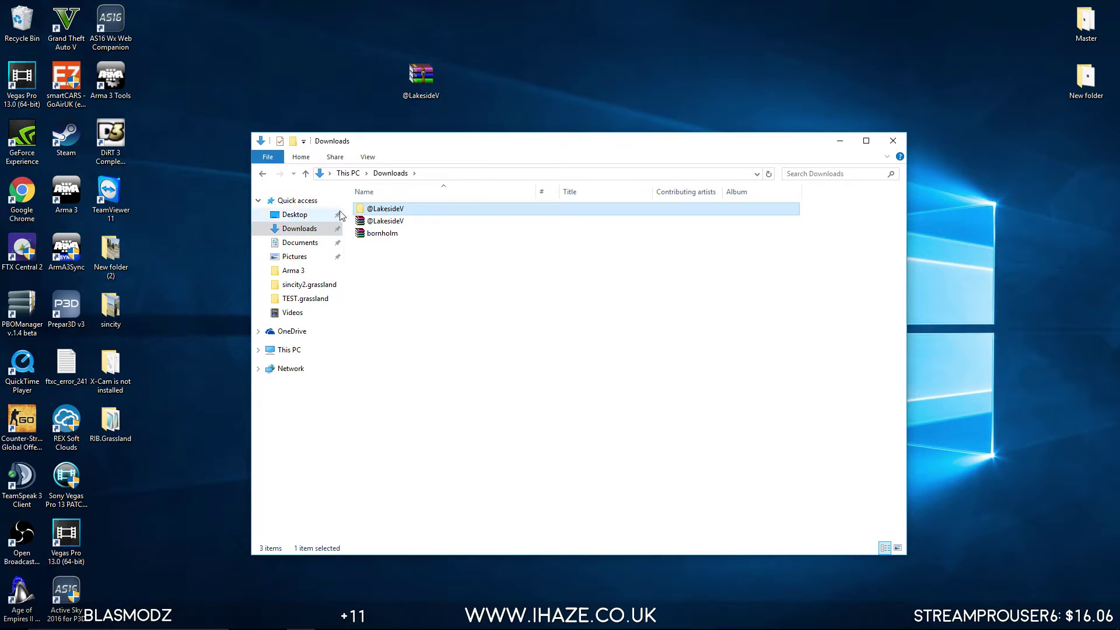
right_click(419, 211)
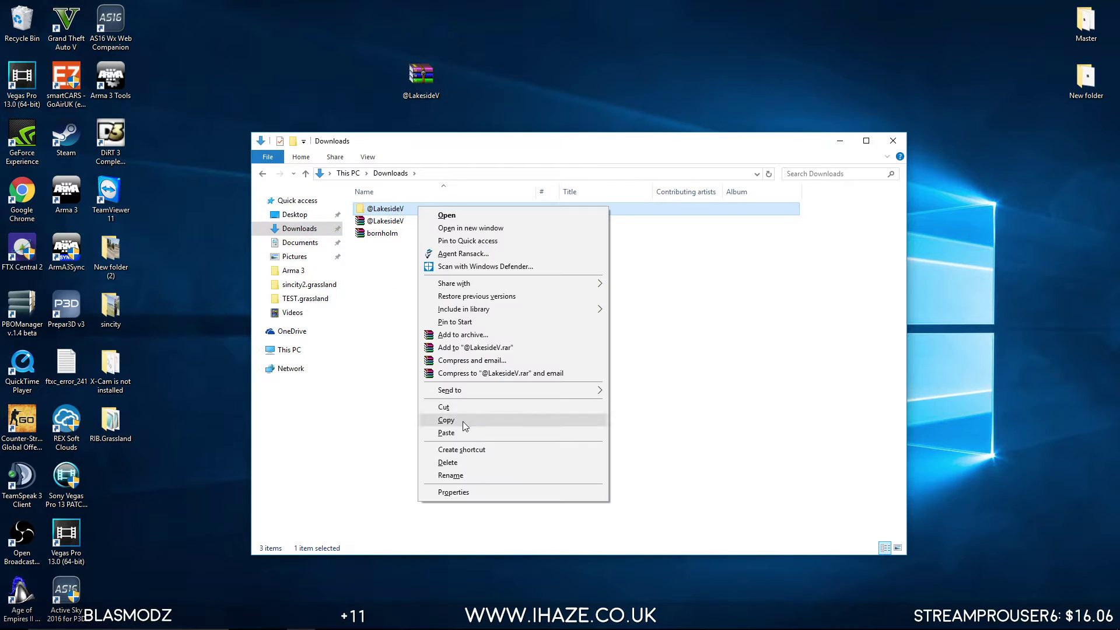
left_click(469, 421)
left_click(294, 270)
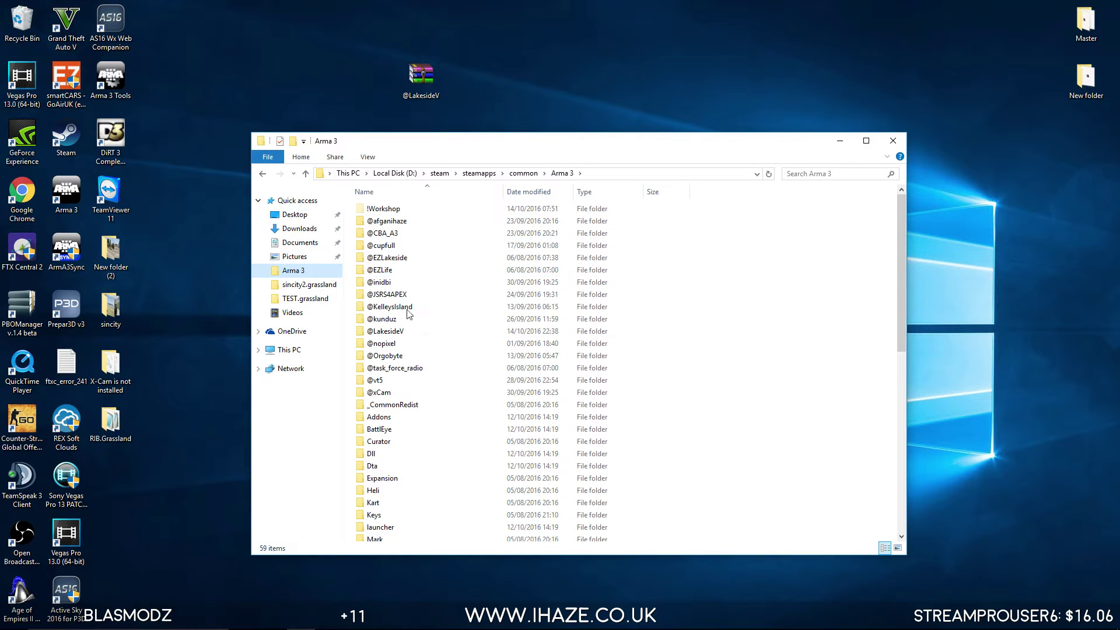
left_click(401, 332)
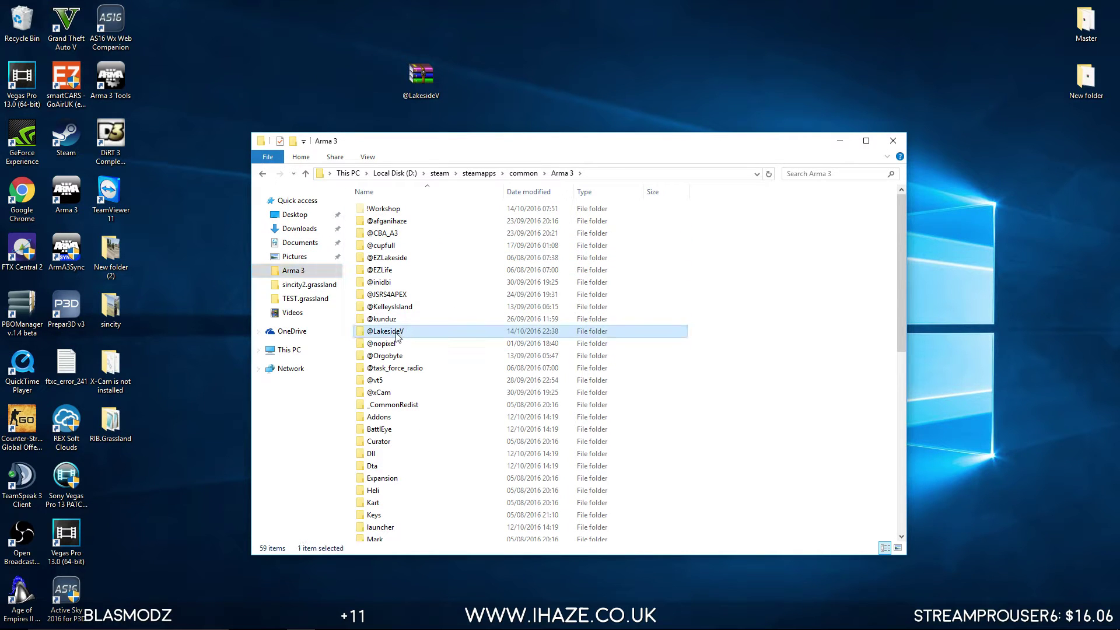
double_click(397, 332)
double_click(408, 210)
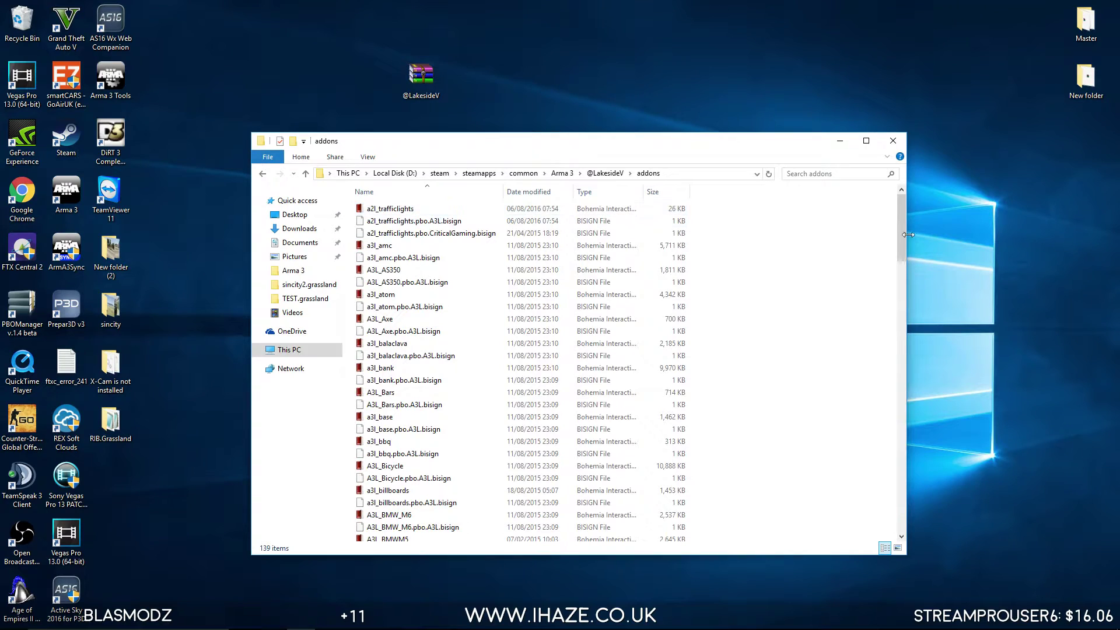
mouse_move(901, 239)
left_mouse_down()
mouse_move(912, 515)
mouse_move(903, 248)
left_mouse_up()
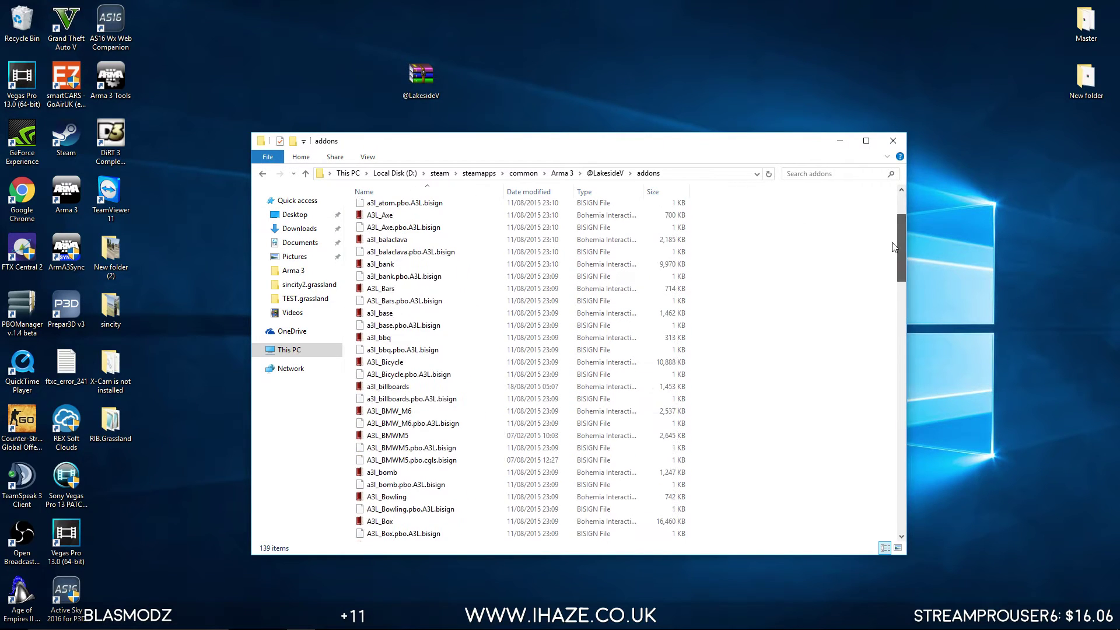
left_click(886, 150)
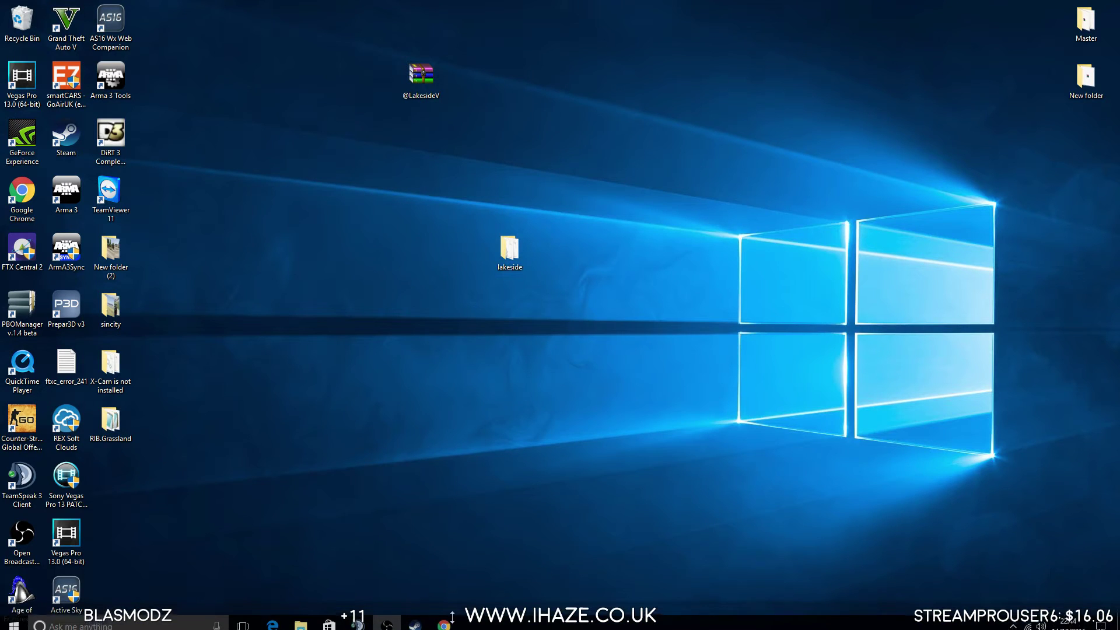
Start the Arma 3 launcher from Steam and show all of its launch parameters
left_click(1018, 618)
right_click(1013, 595)
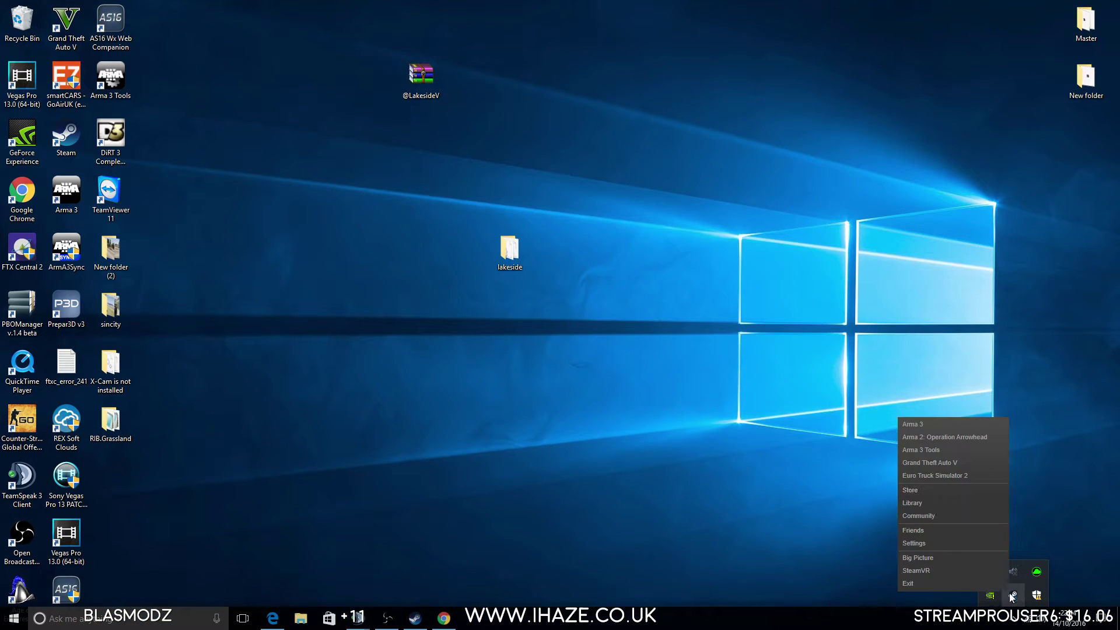
left_click(932, 437)
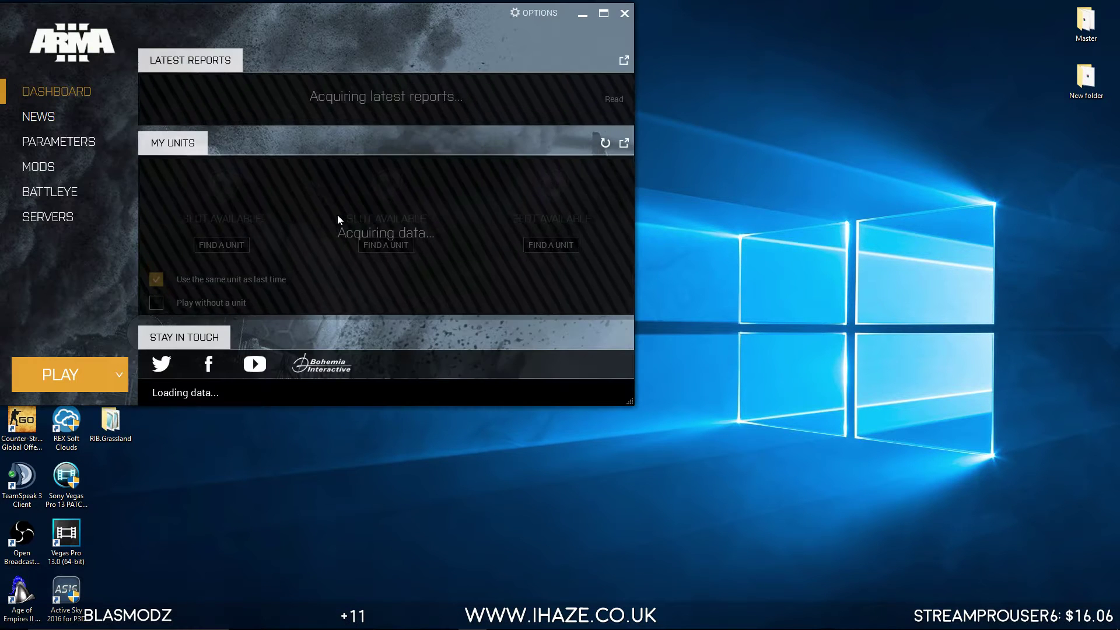
left_click(54, 142)
left_click(280, 63)
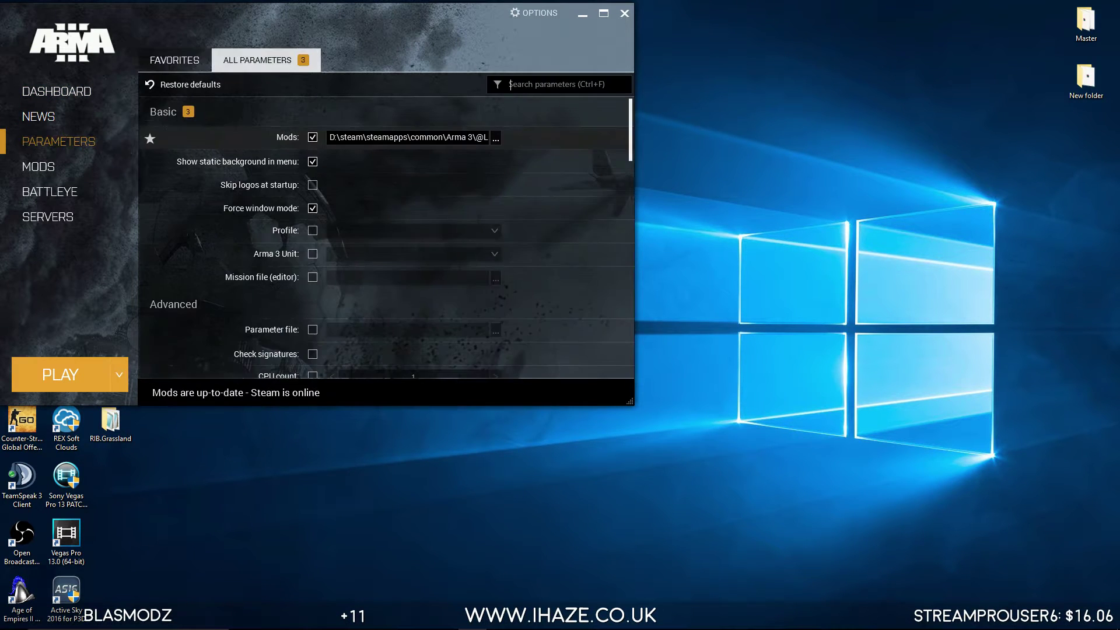
left_click(88, 385)
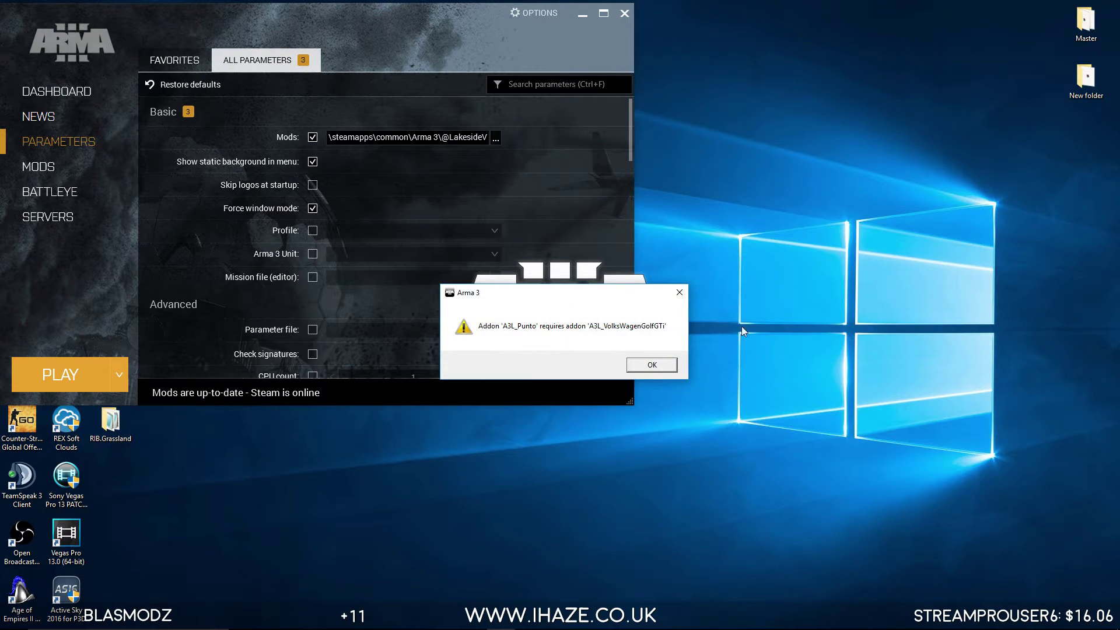
left_click(664, 365)
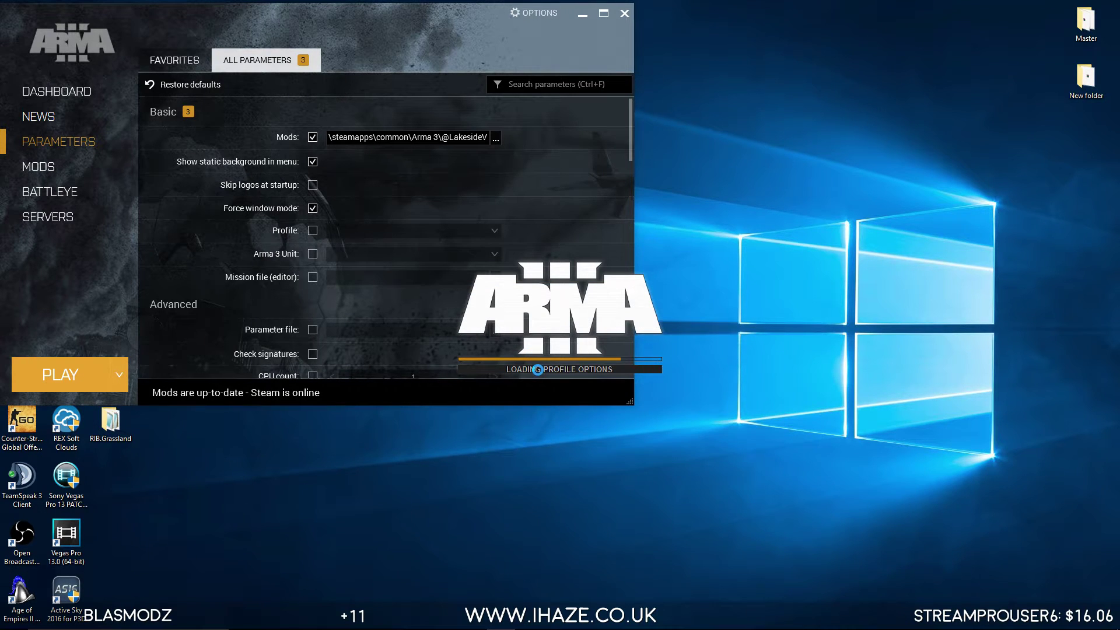
left_click_drag(435, 17, 617, 117)
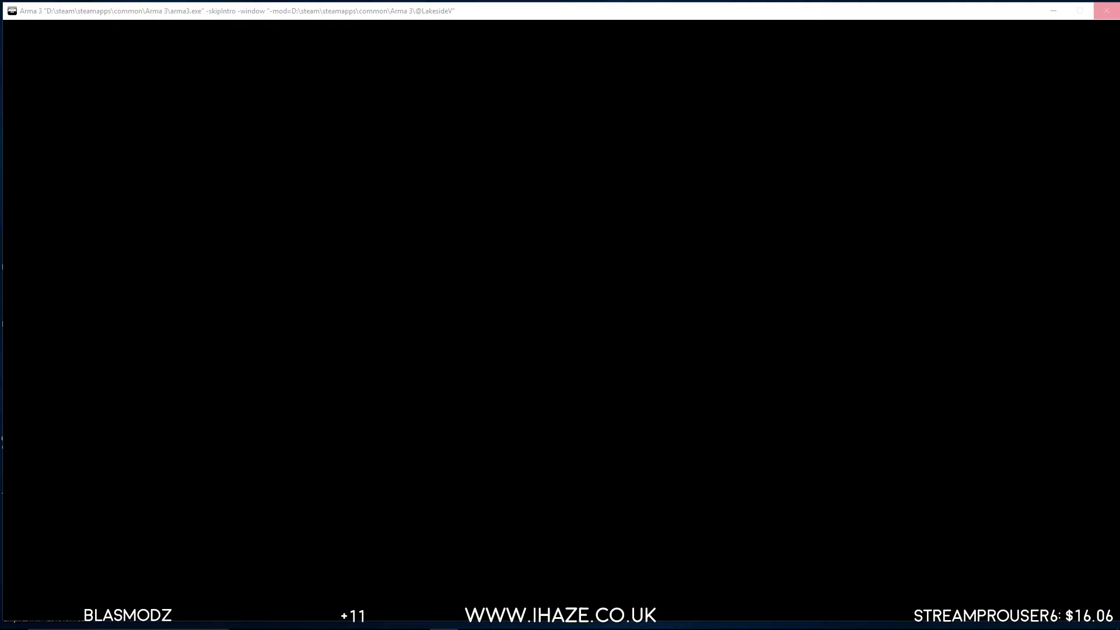
mouse_move(501, 627)
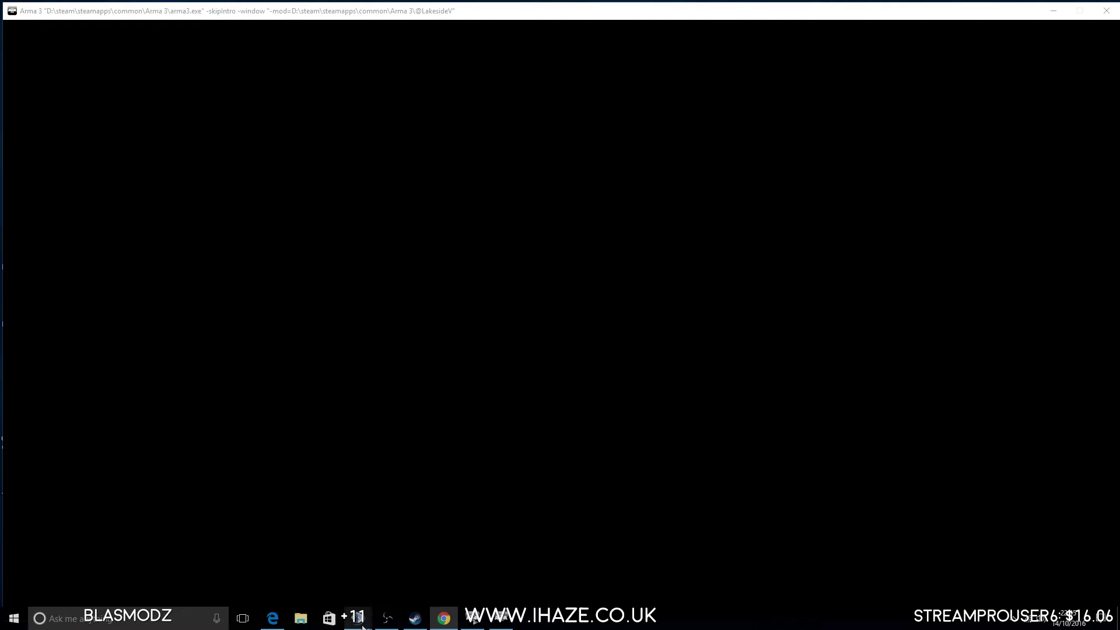
mouse_move(361, 626)
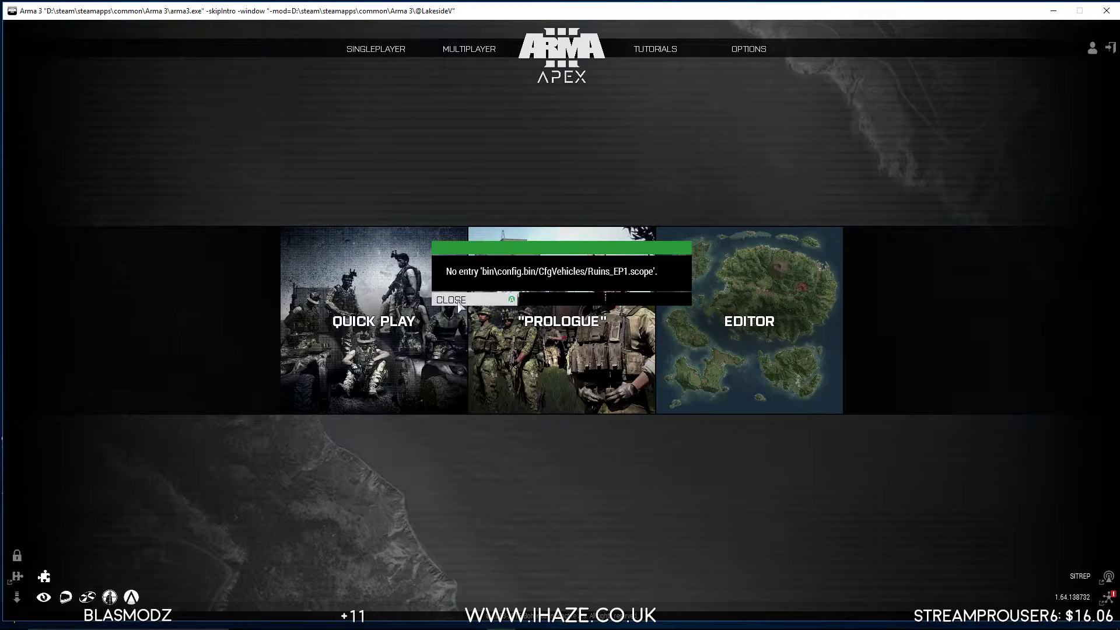
Open the Lakeside Valley map in the singleplayer editor
mouse_move(376, 52)
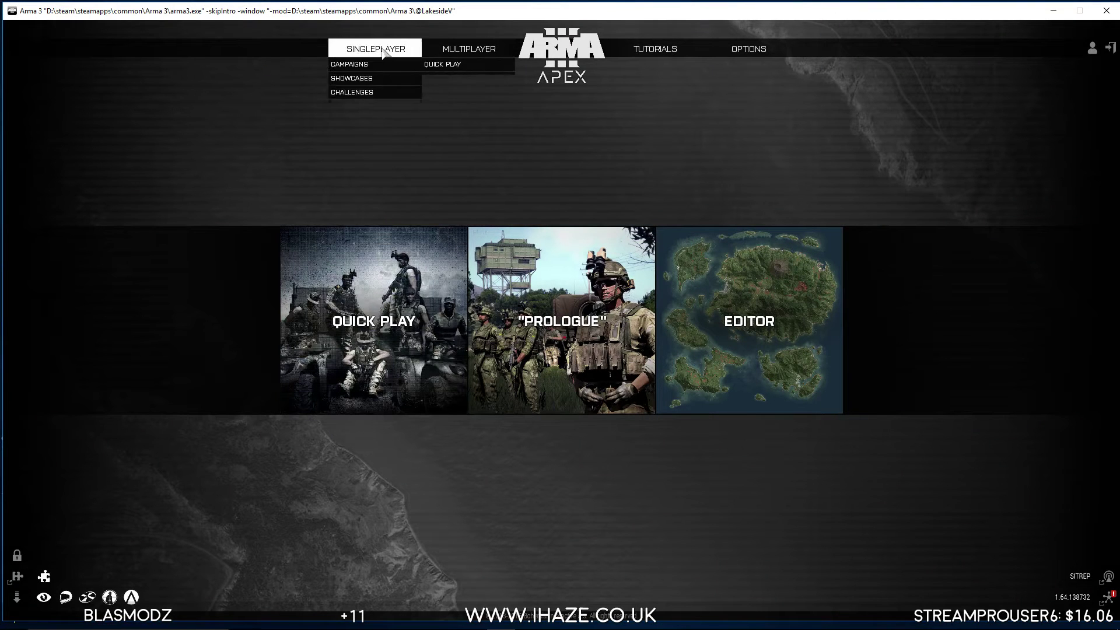
left_click(369, 120)
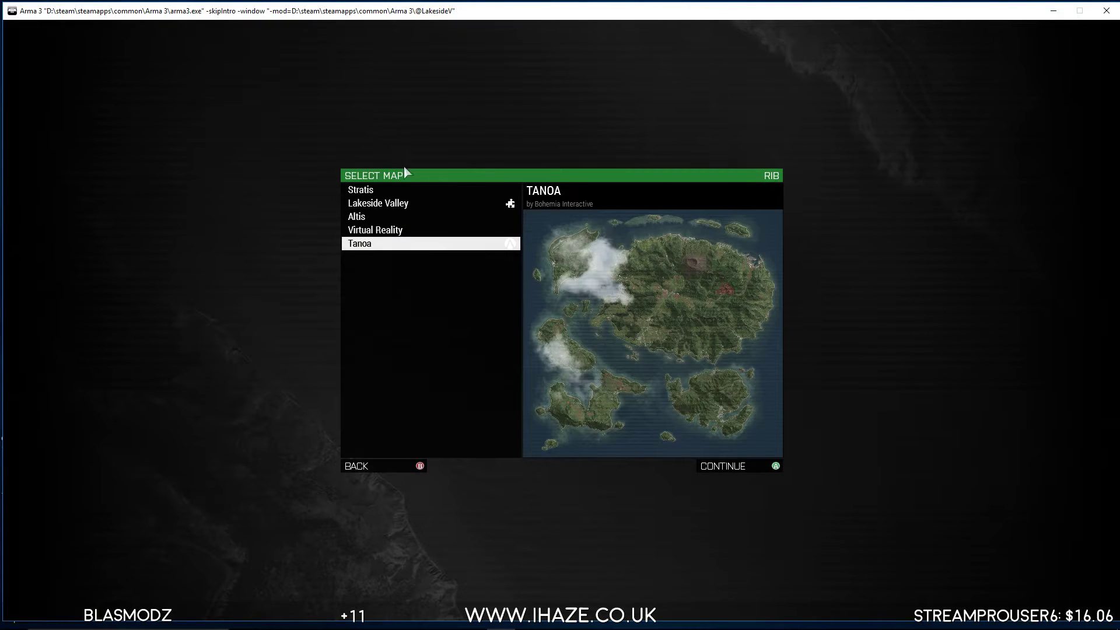
left_click(430, 206)
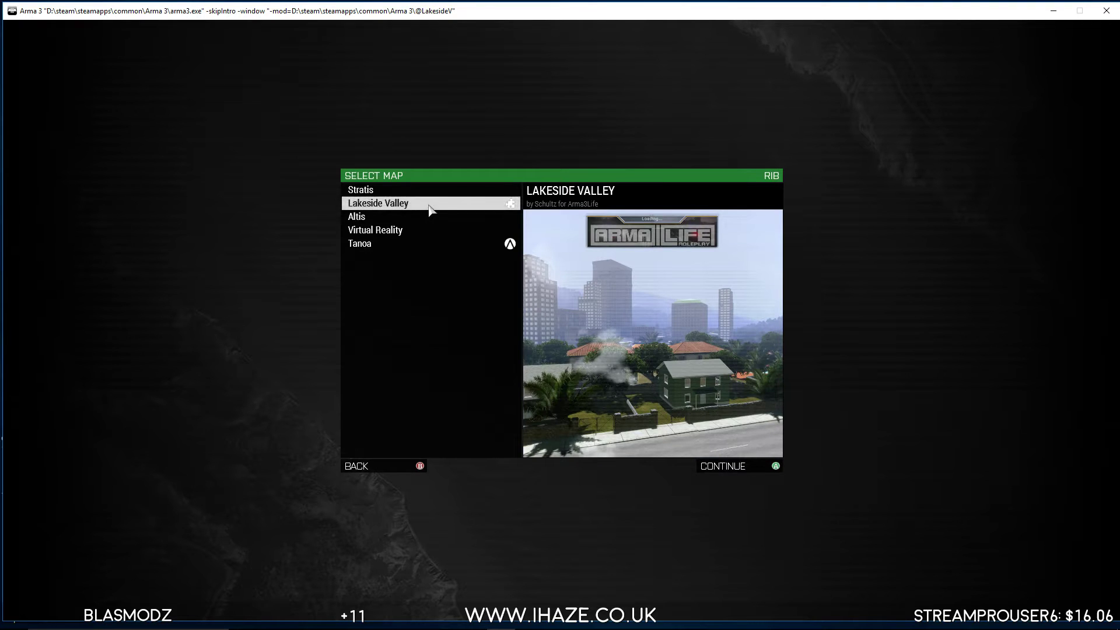
double_click(430, 204)
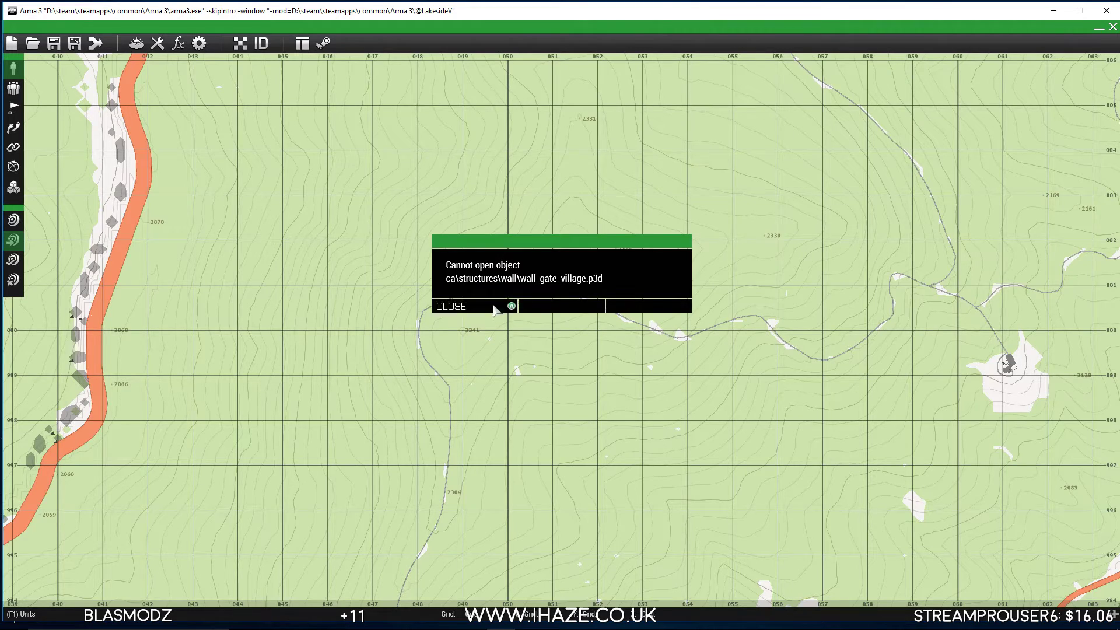
Dismiss the missing-object error, view the map around the town of Lakeside, and leave the editor
left_click(495, 306)
scroll(492, 302, "down", 5)
scroll(527, 285, "up", 5)
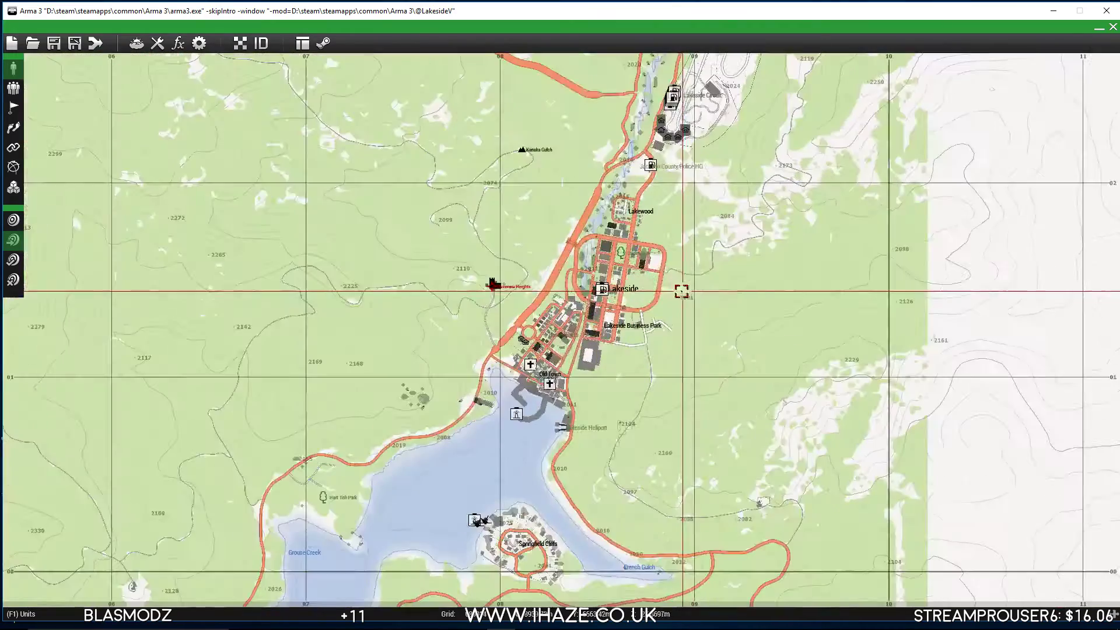
key("Escape")
left_click(474, 299)
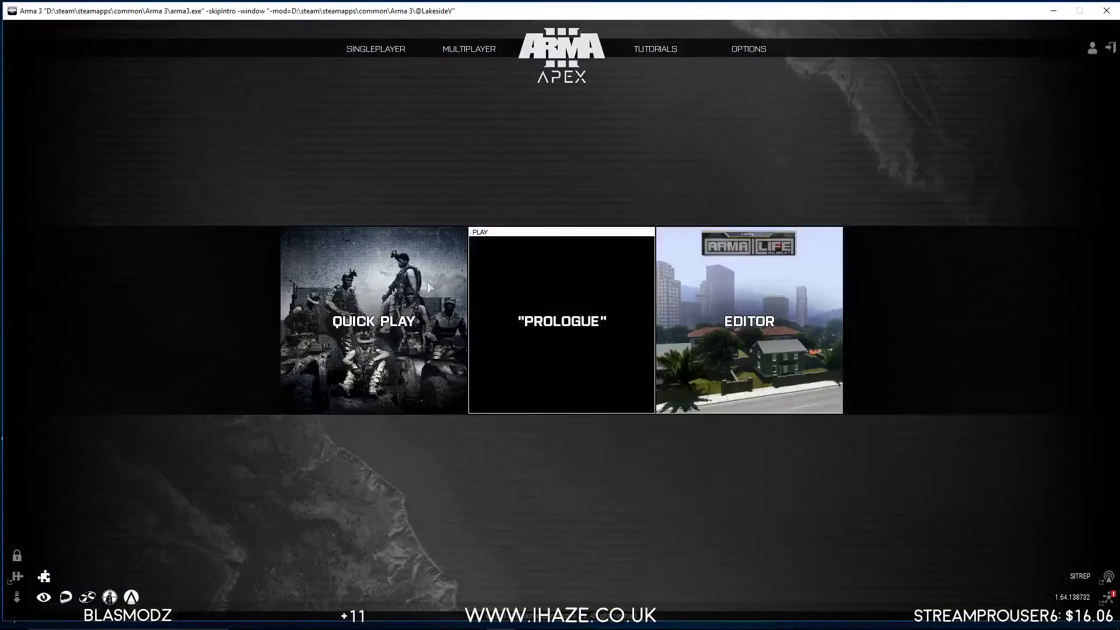
Open the Altis map in the singleplayer editor
mouse_move(392, 48)
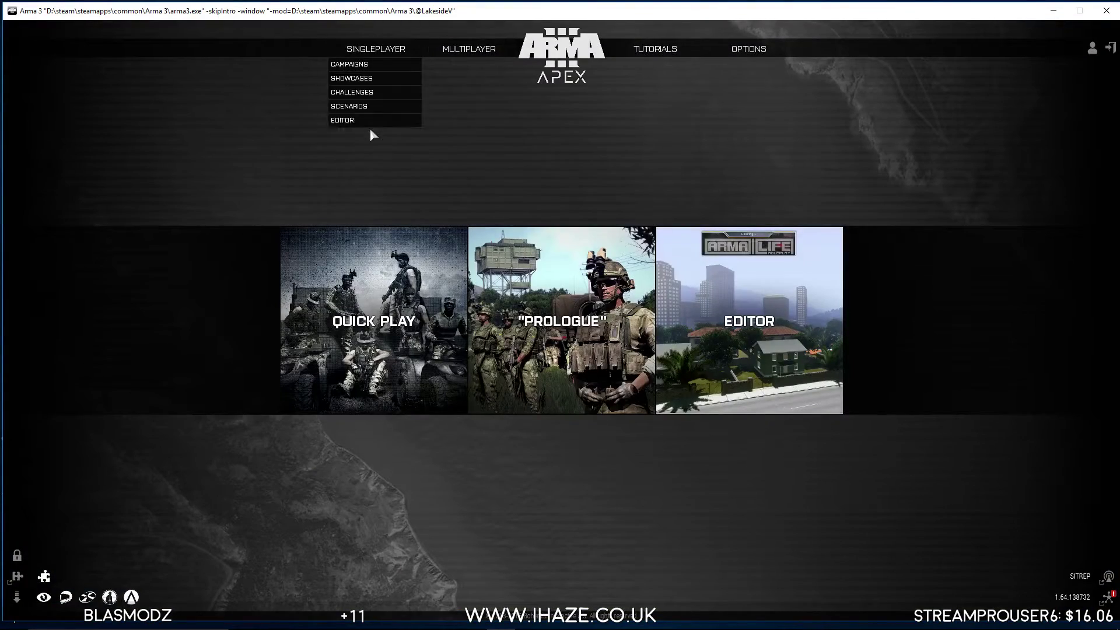
left_click(362, 120)
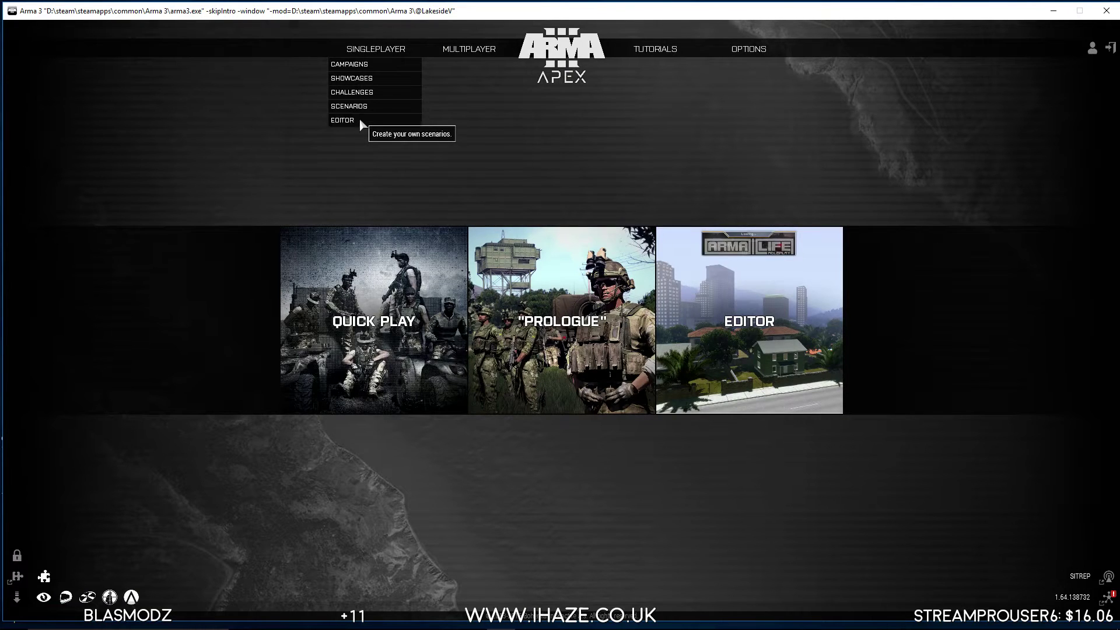
left_click(372, 219)
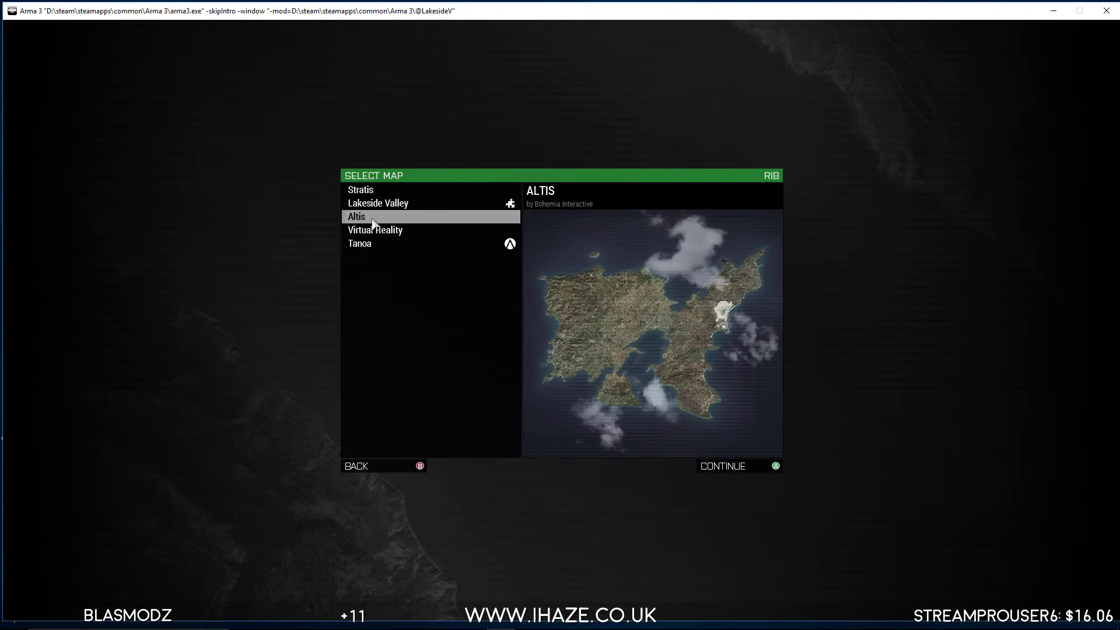
double_click(372, 219)
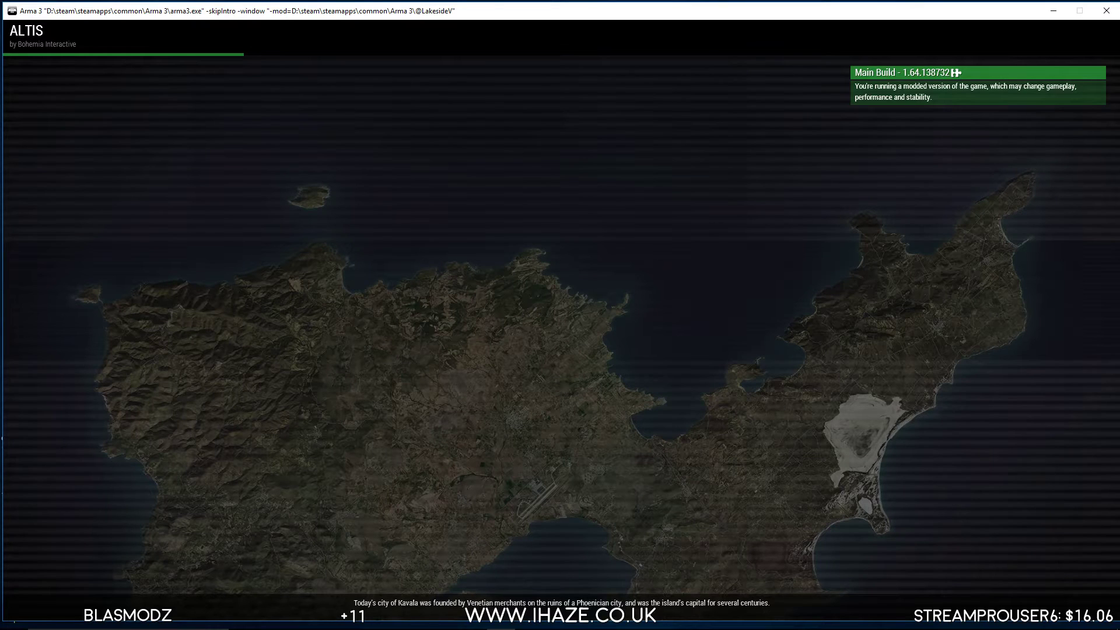
Switch to File Explorer, open the lakeside folder on the Desktop and find its forporting folder
left_click(301, 618)
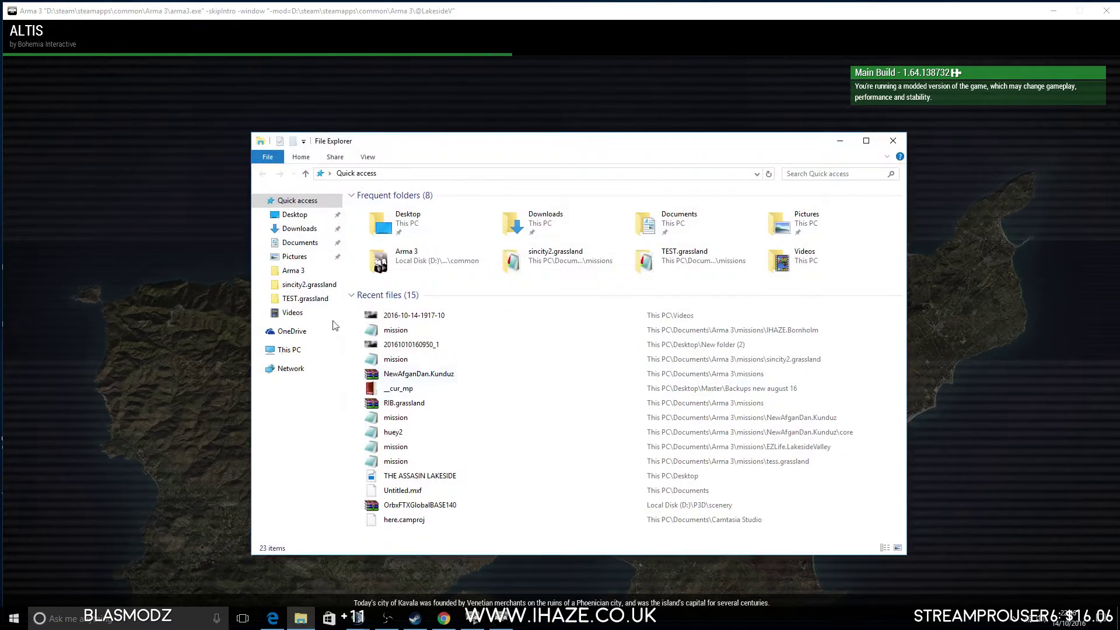
left_click(301, 215)
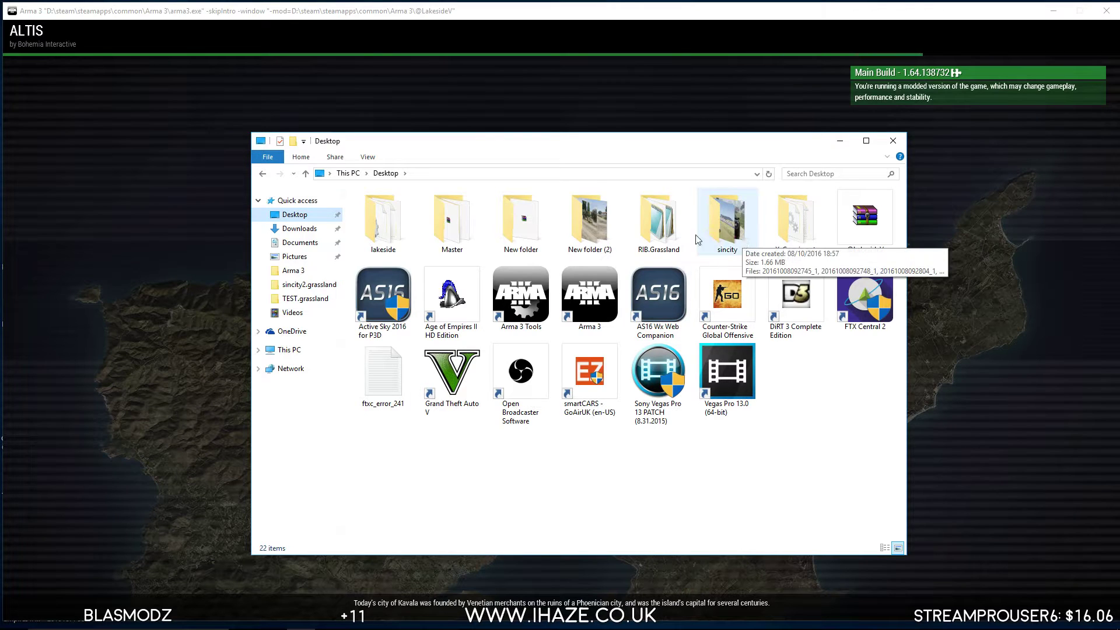
double_click(403, 241)
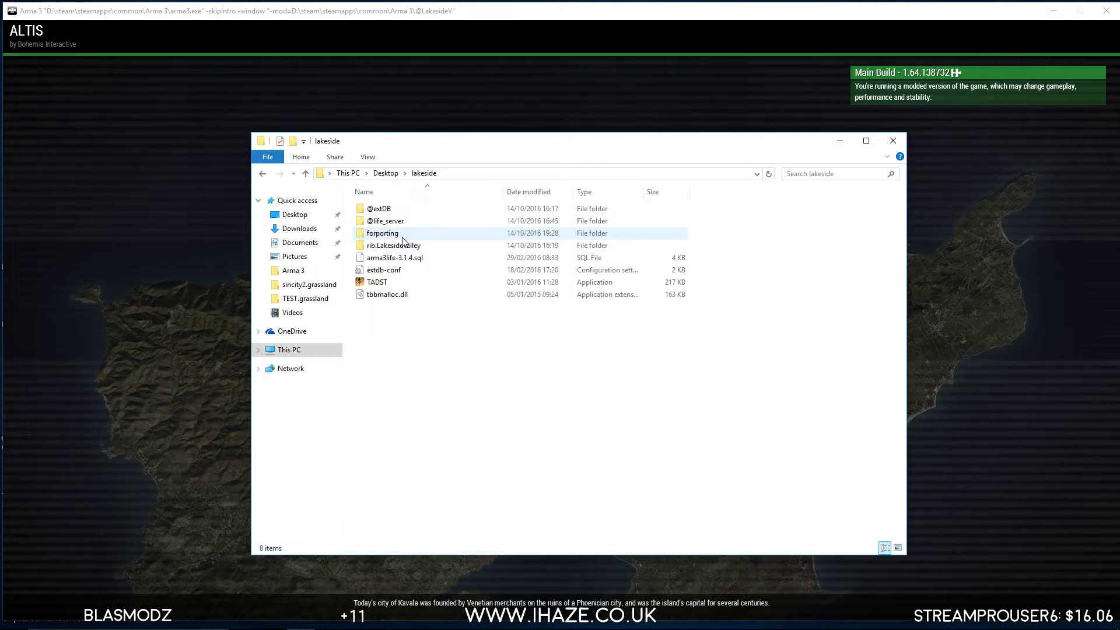
left_click(402, 236)
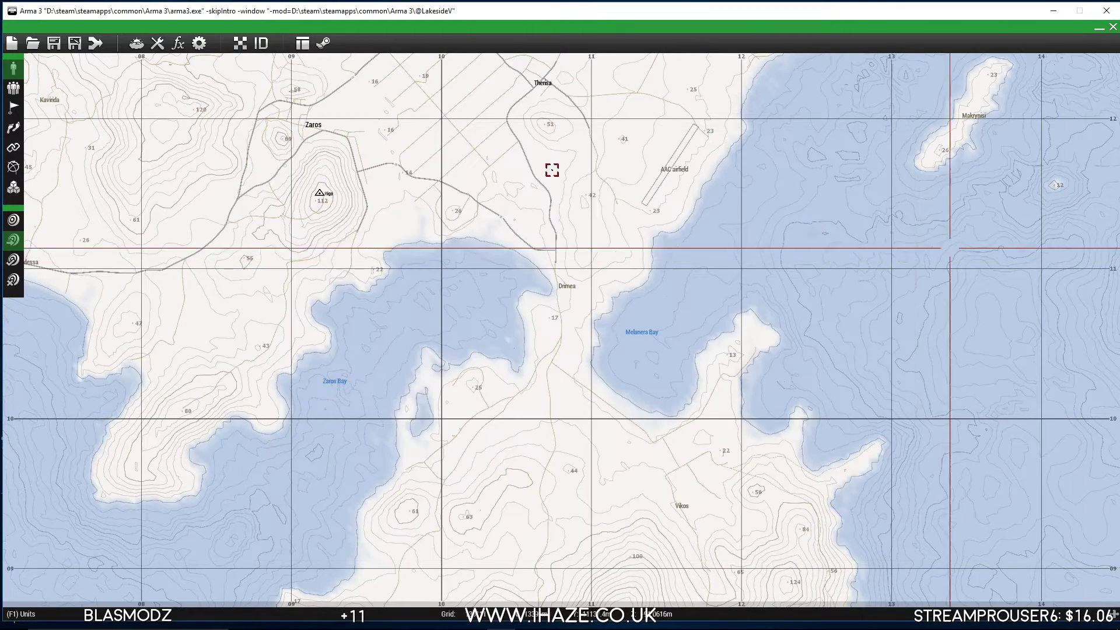
Load the saved mission fgdg on the Altis map
left_click(32, 43)
left_click(400, 224)
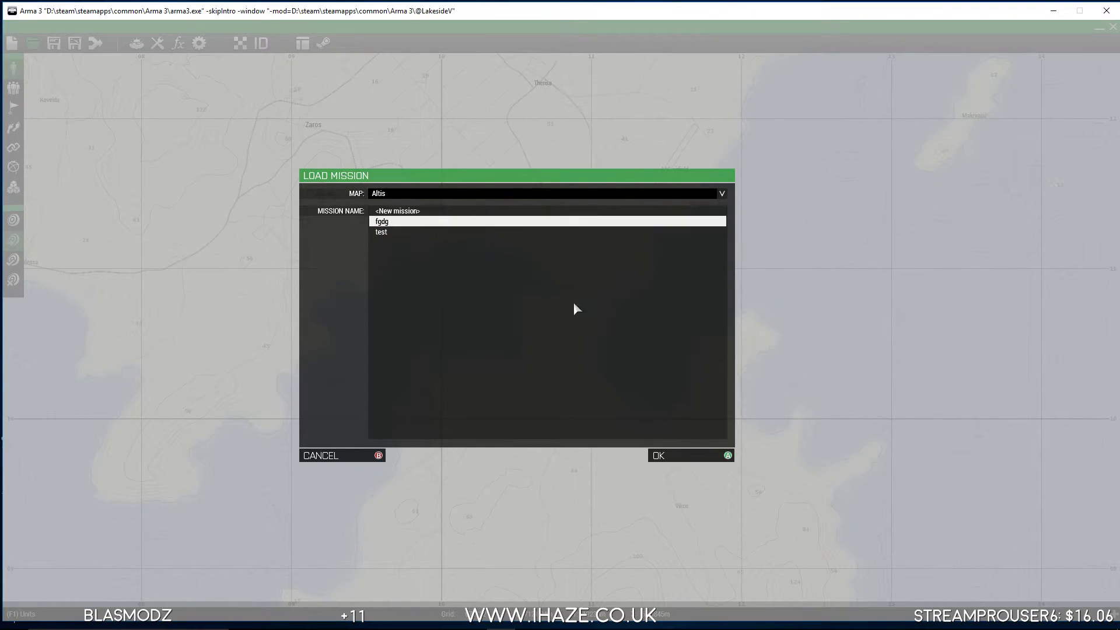
left_click(688, 455)
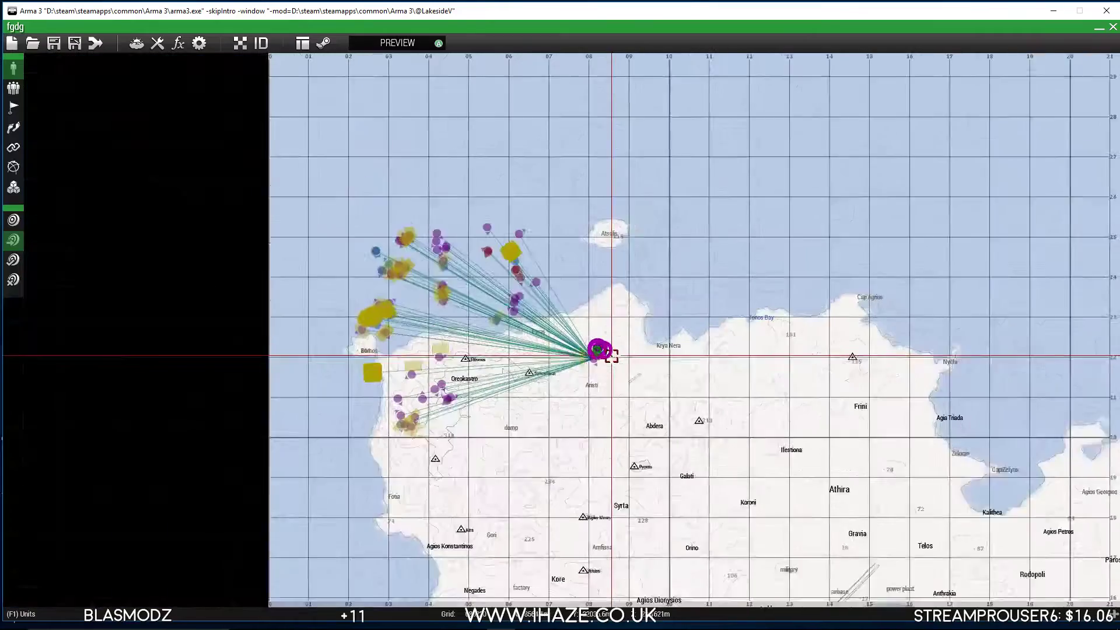
Copy all units and markers of the Altis mission and start a new mission on the Lakeside Valley map
left_click(11, 173)
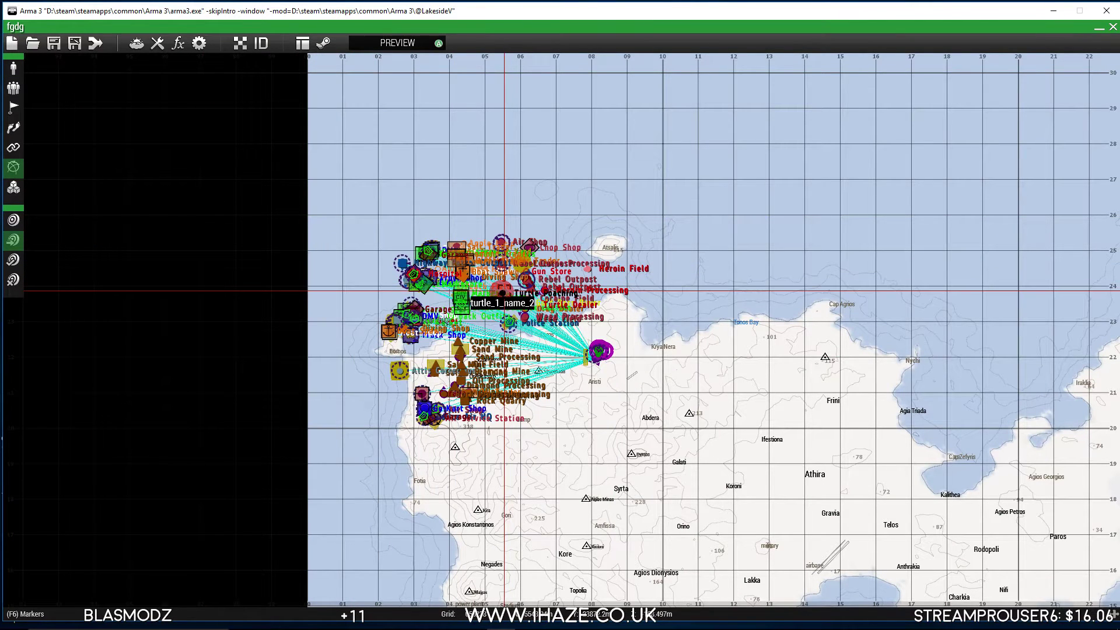
left_click(33, 43)
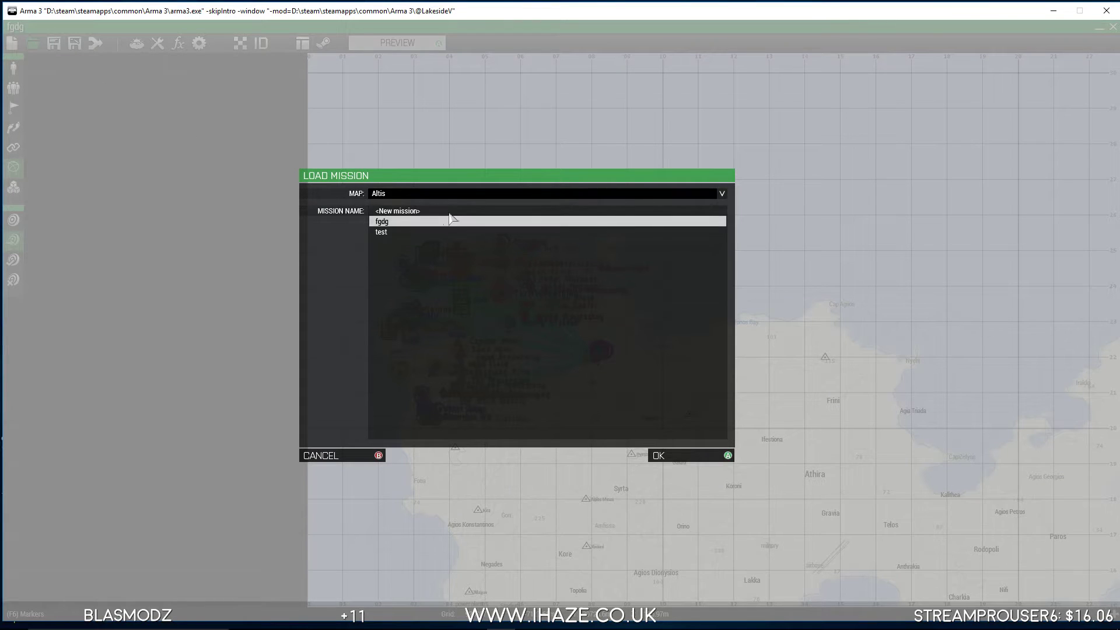
left_click(420, 194)
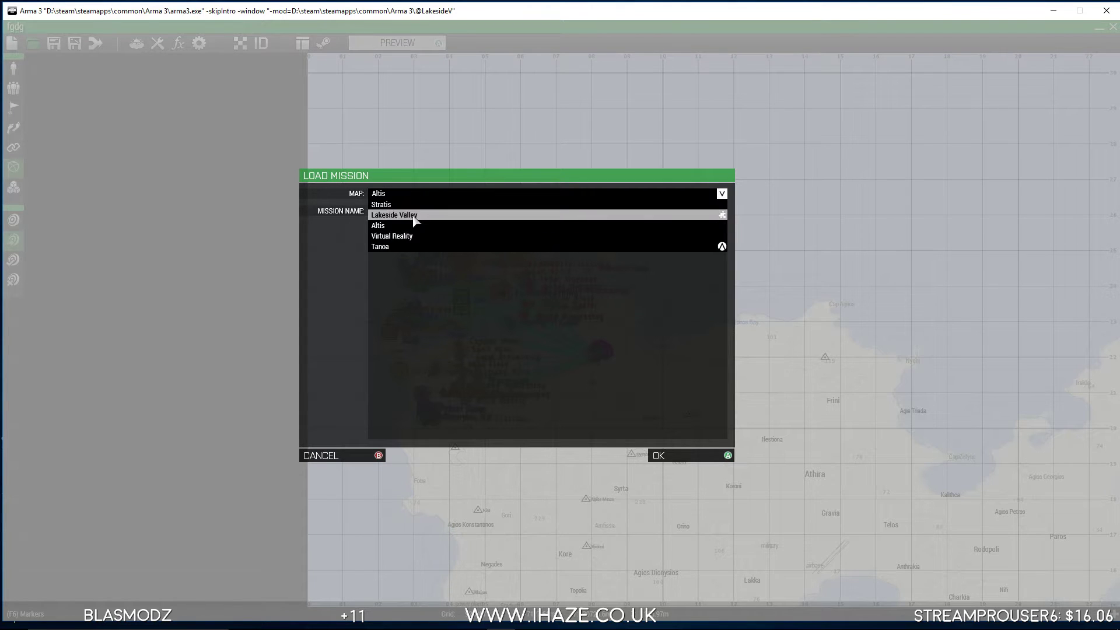
left_click(677, 456)
left_click(676, 456)
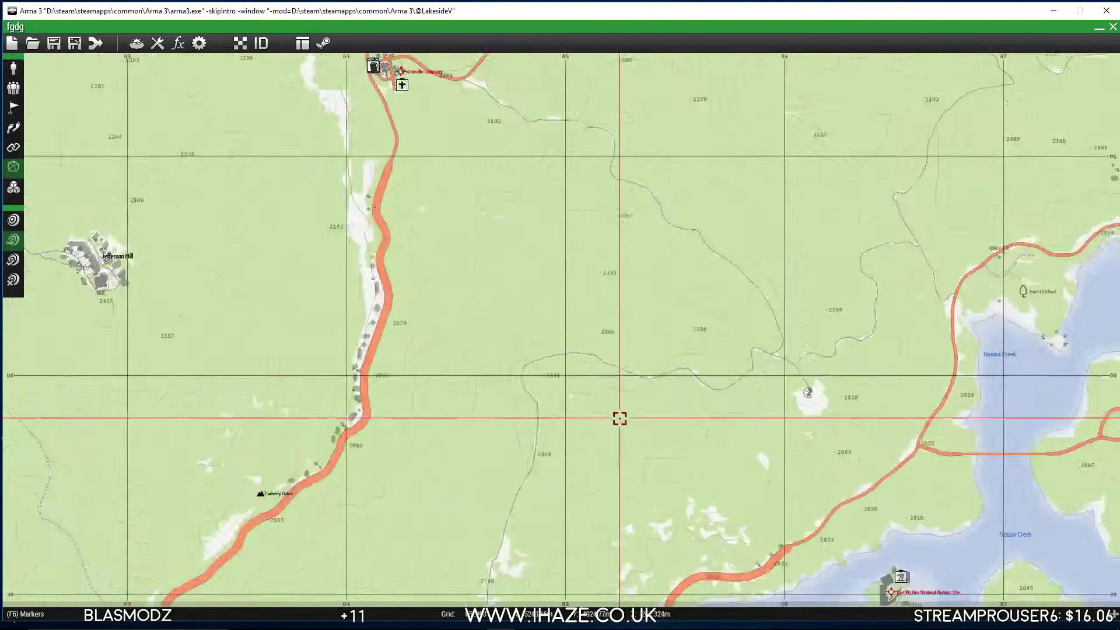
Paste the copied mission contents onto the map and shift them north so the player slots lie east of Lakeside
key("ctrl+v")
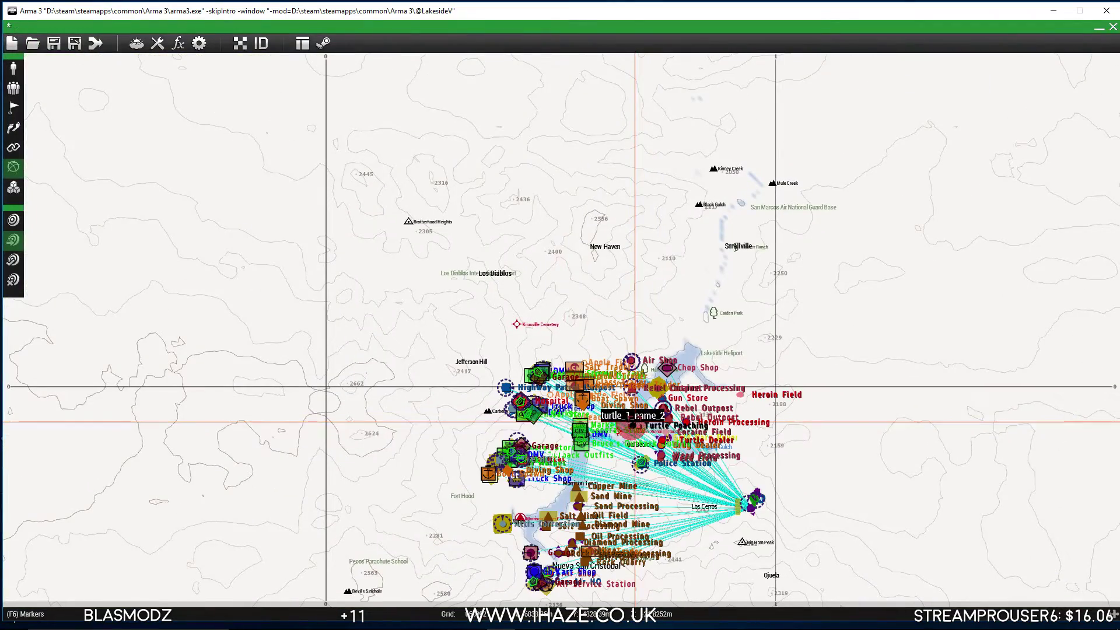
scroll(752, 496, "up", 8)
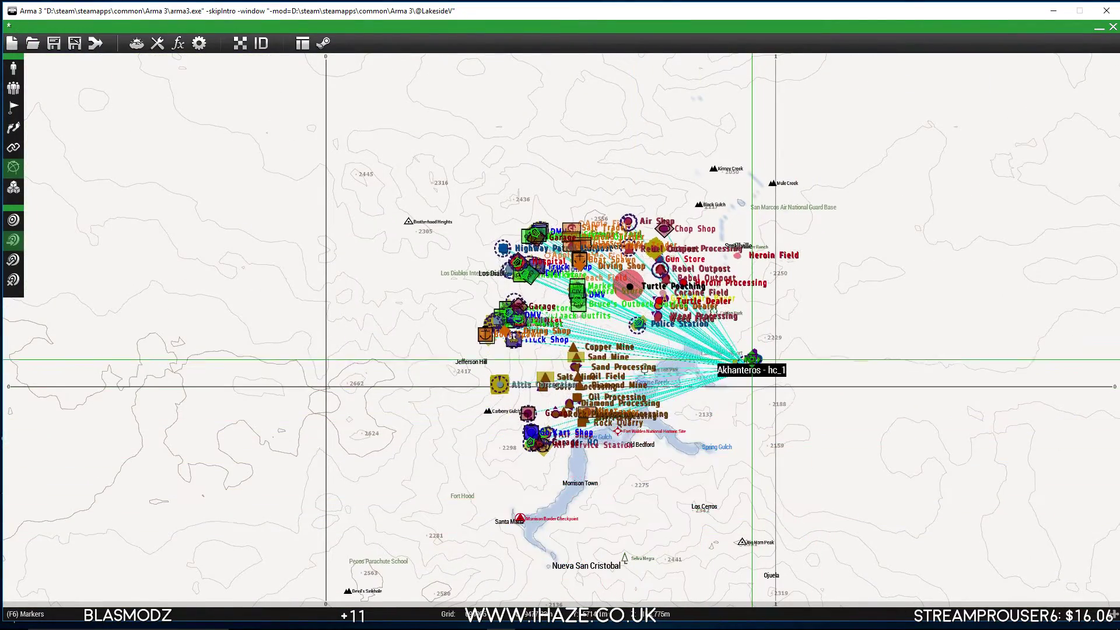
scroll(730, 362, "up", 4)
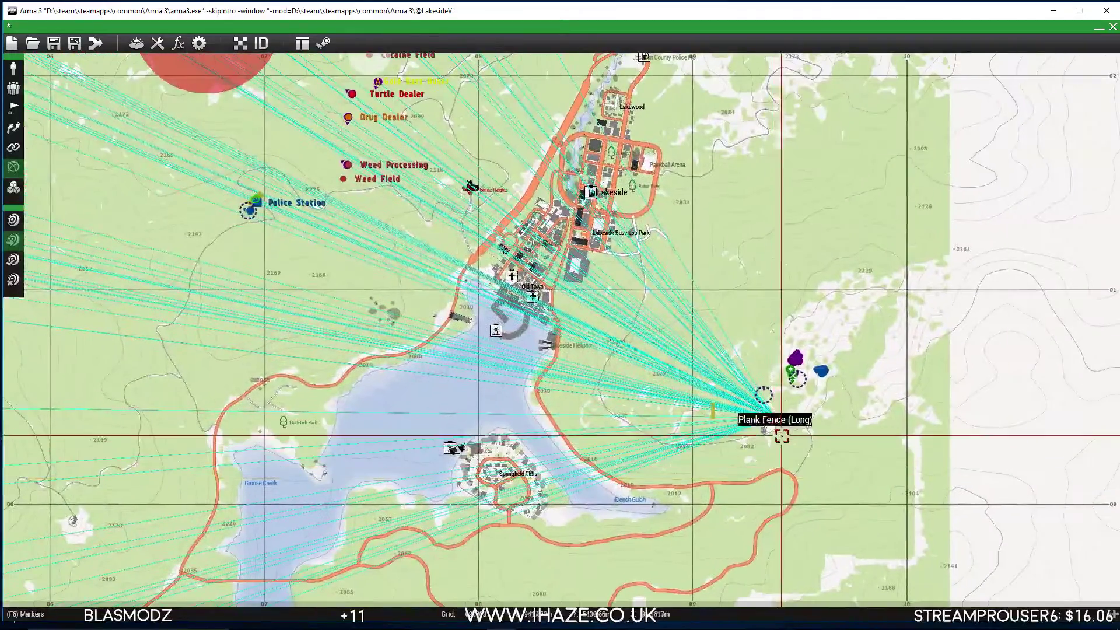
Move the Respawn_west marker and the circular marker beside it north of the player slots, east of Lakeside
scroll(772, 455, "up", 2)
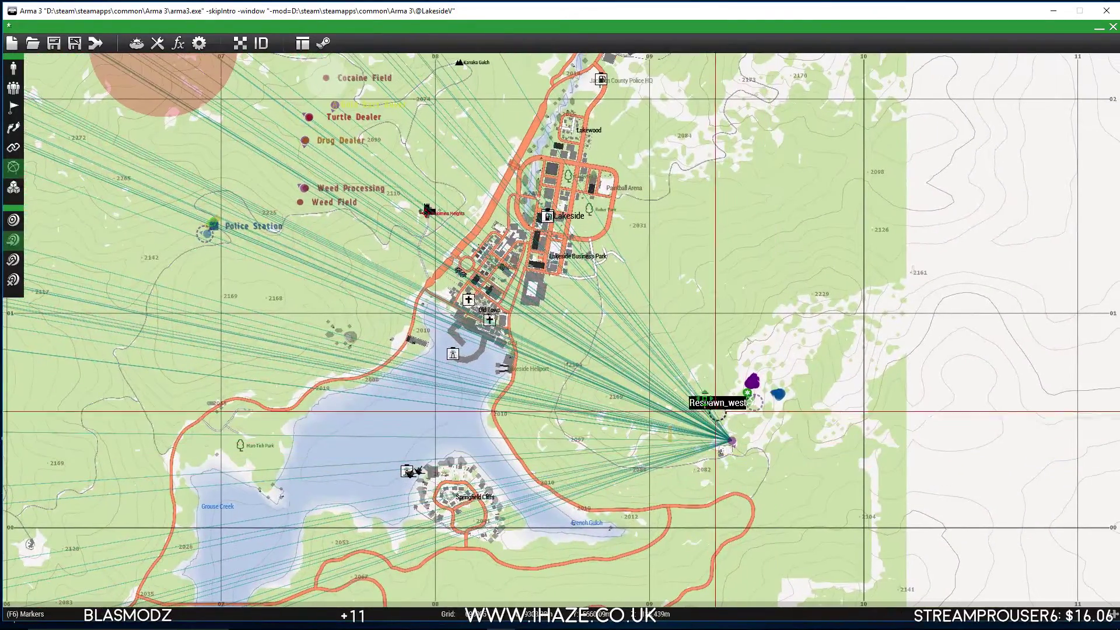
left_click_drag(720, 417, 760, 269)
left_click_drag(765, 392, 764, 297)
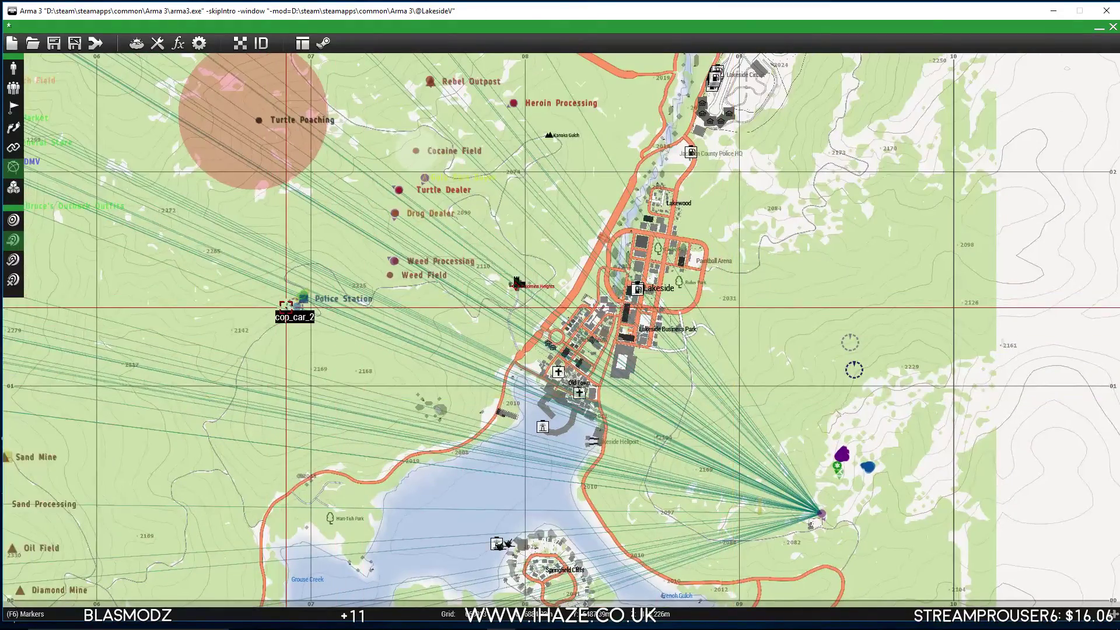
Move the cop_spawn_2 marker from the police station near Los Diablos into the northern part of Lakeside town
left_click_drag(291, 302, 487, 371)
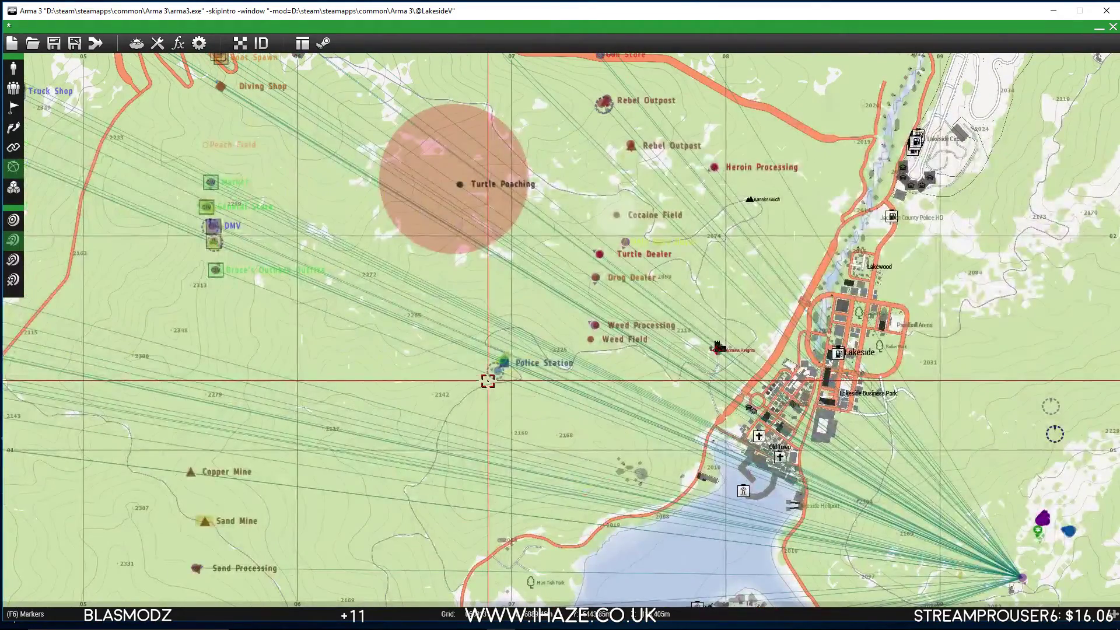
scroll(488, 381, "down", 3)
left_click_drag(658, 398, 588, 349)
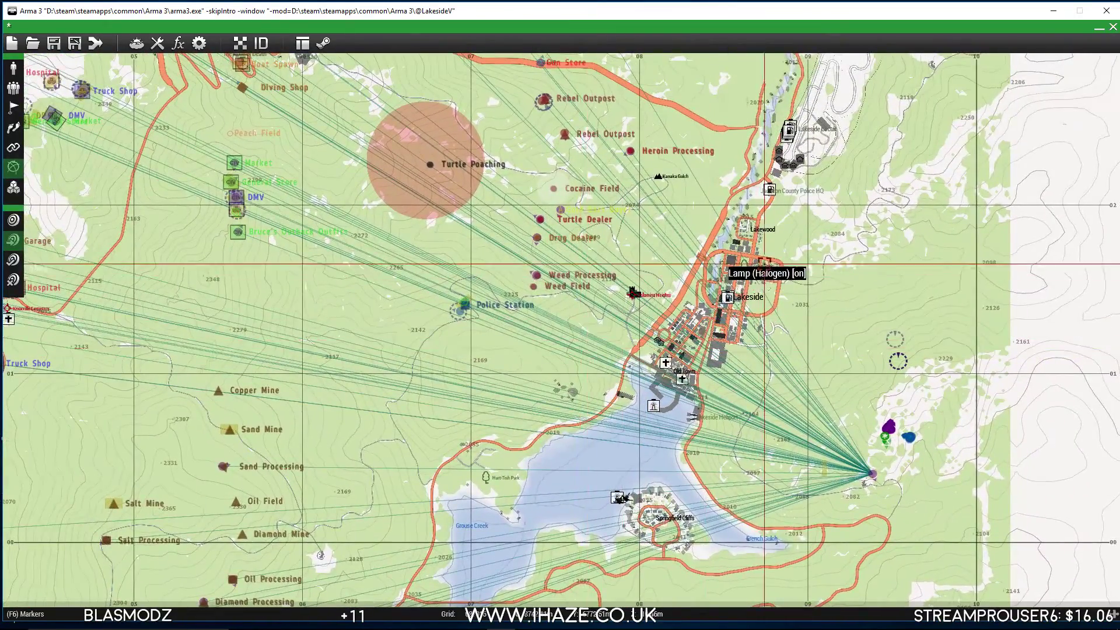
left_click_drag(764, 263, 762, 316)
scroll(762, 317, "down", 3)
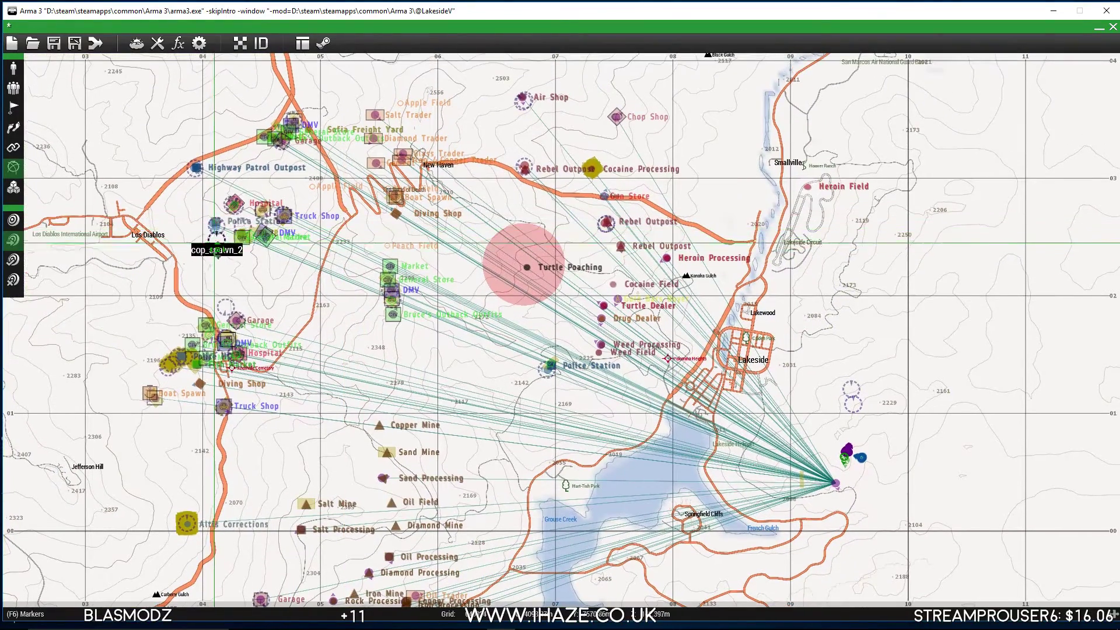
left_click_drag(211, 213, 660, 284)
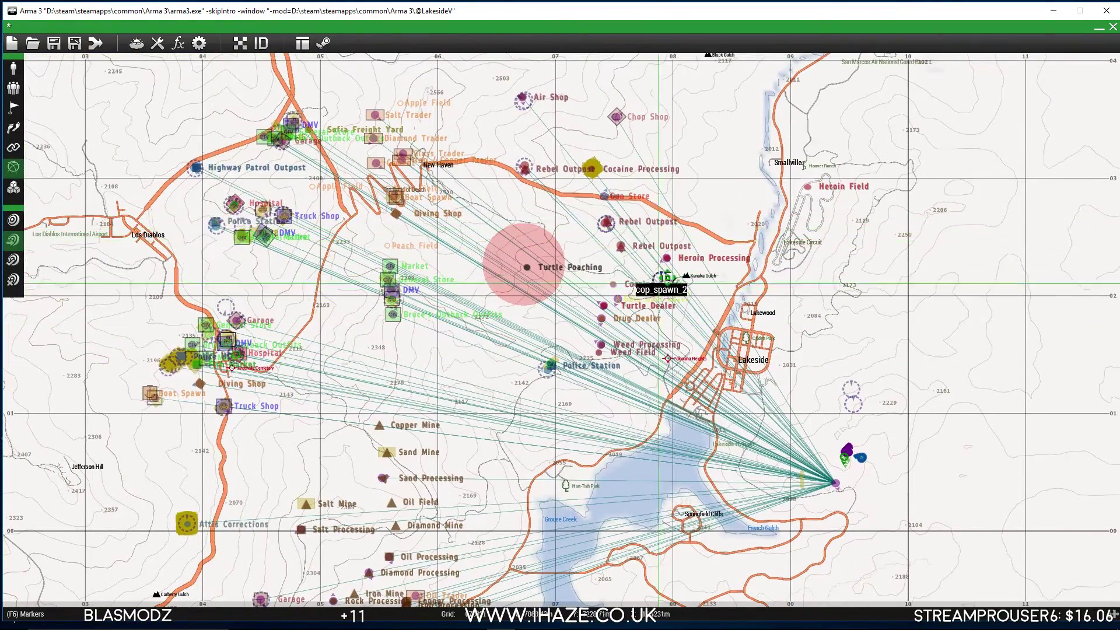
scroll(744, 340, "up", 3)
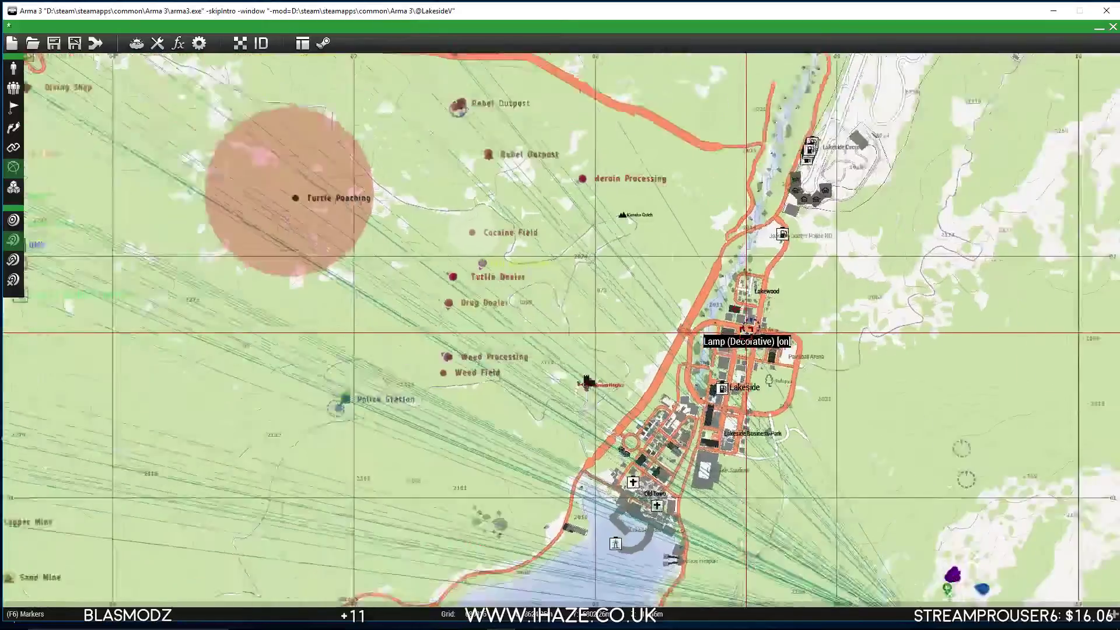
Move the Weed Processing marker, together with its civilian, onto the street beside Caiden Park in Lakeside
scroll(744, 340, "down", 4)
scroll(454, 424, "up", 3)
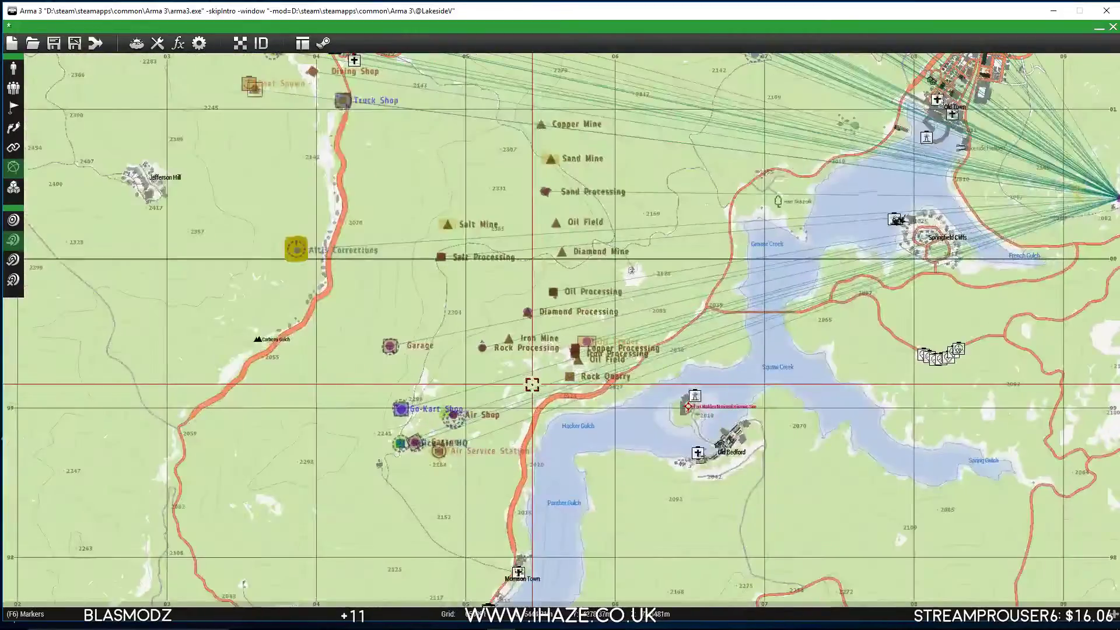
scroll(455, 424, "down", 3)
scroll(454, 424, "up", 4)
scroll(454, 424, "down", 6)
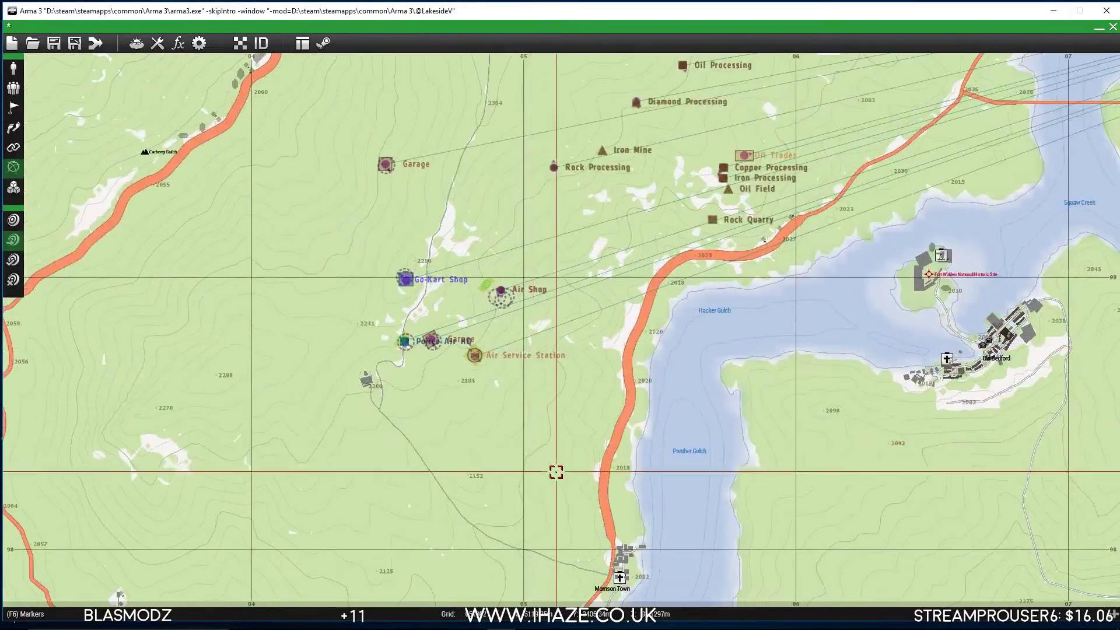
scroll(651, 357, "up", 3)
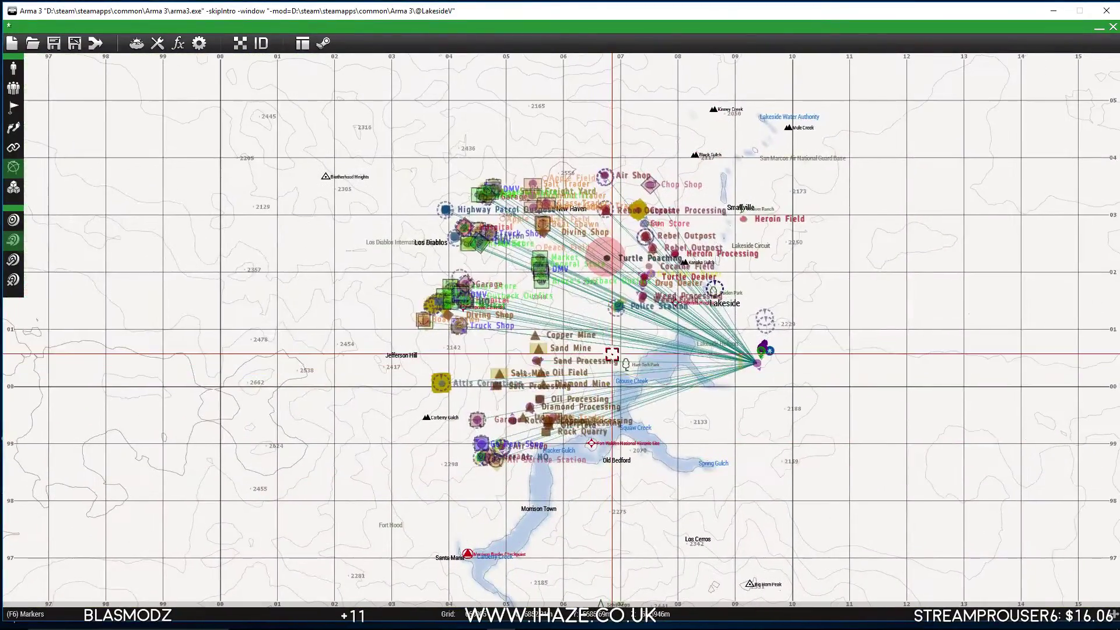
scroll(620, 317, "up", 4)
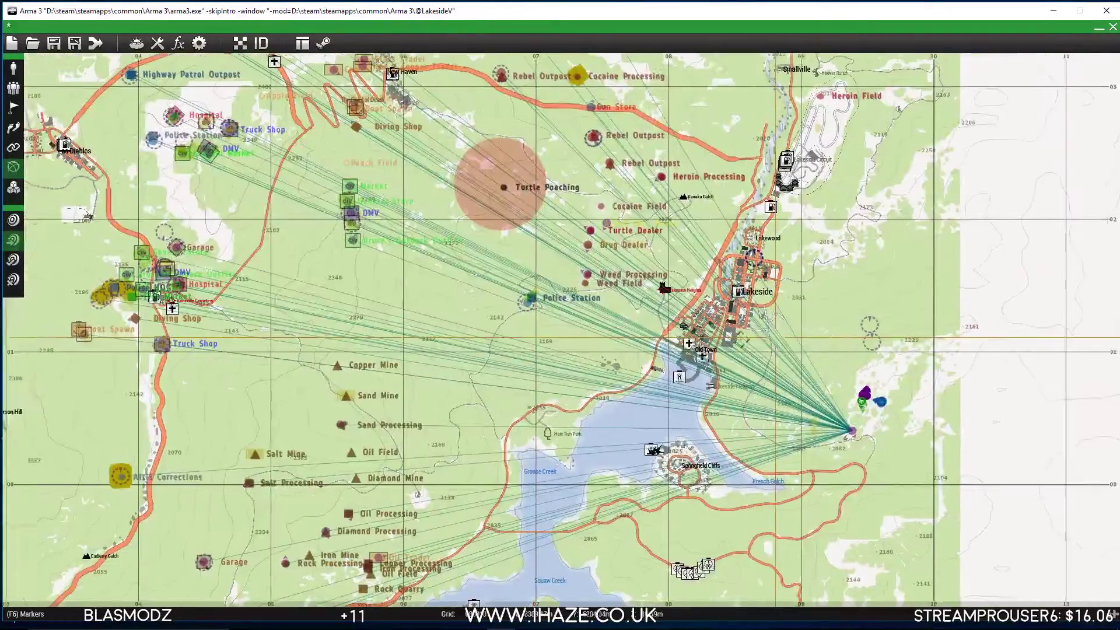
scroll(537, 222, "up", 3)
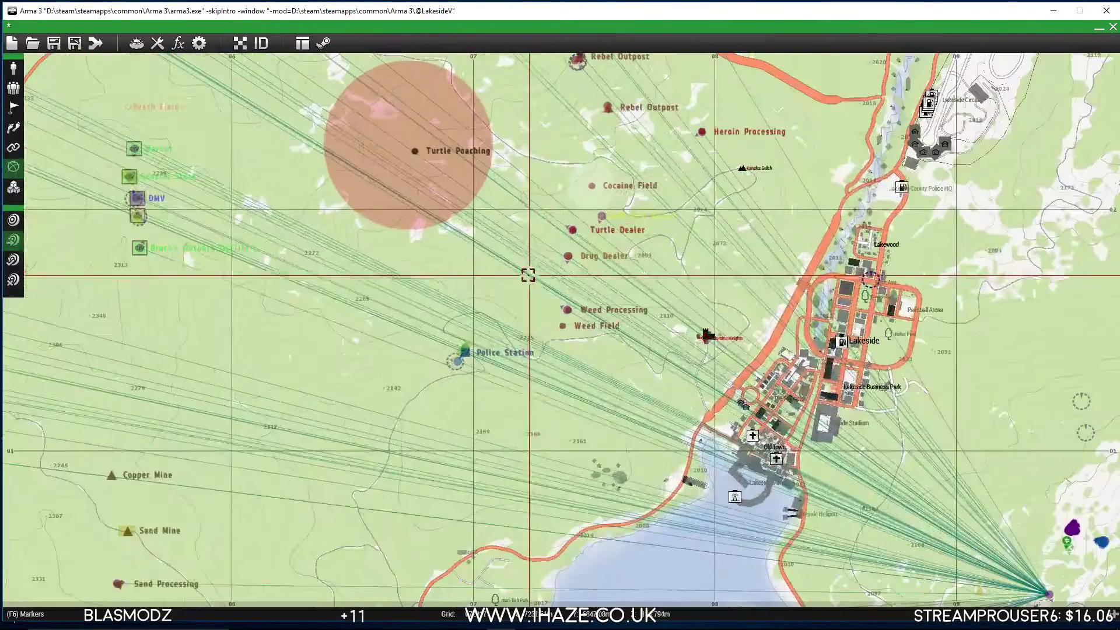
left_click_drag(595, 320, 856, 318)
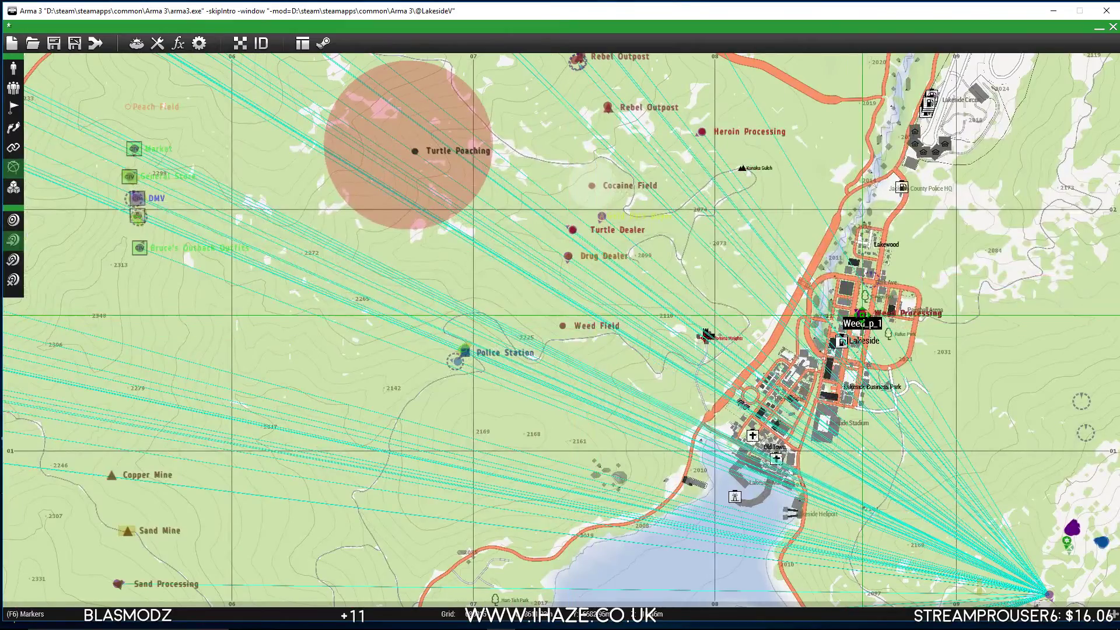
scroll(856, 317, "up", 3)
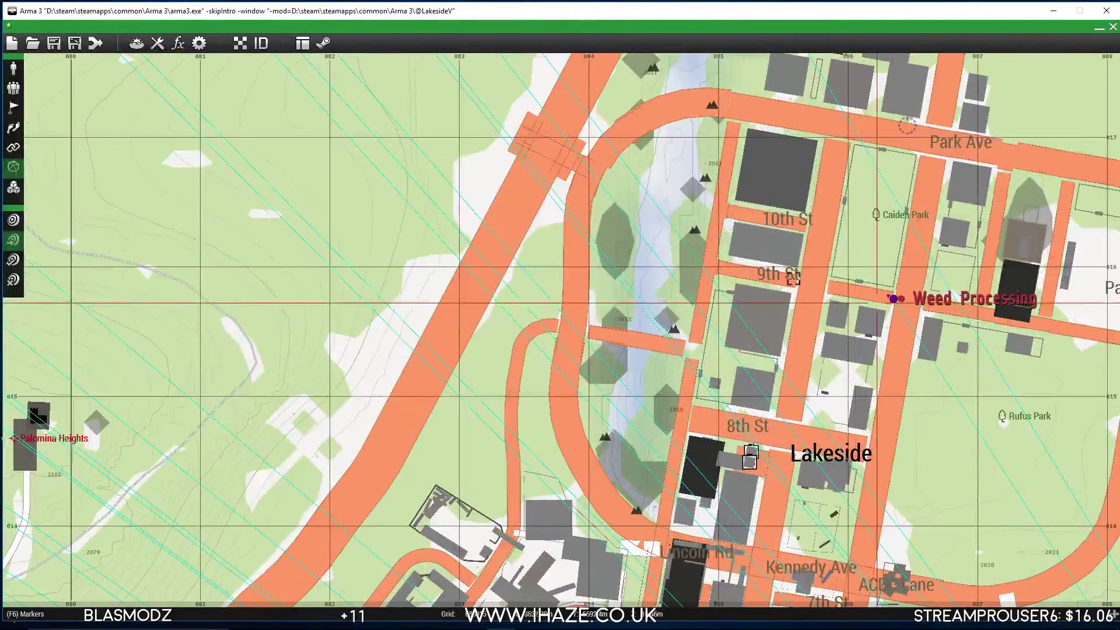
Insert a BLUFOR NATO Rifleman as the player and place it on 9th St, just south of Caiden Park
left_click(13, 68)
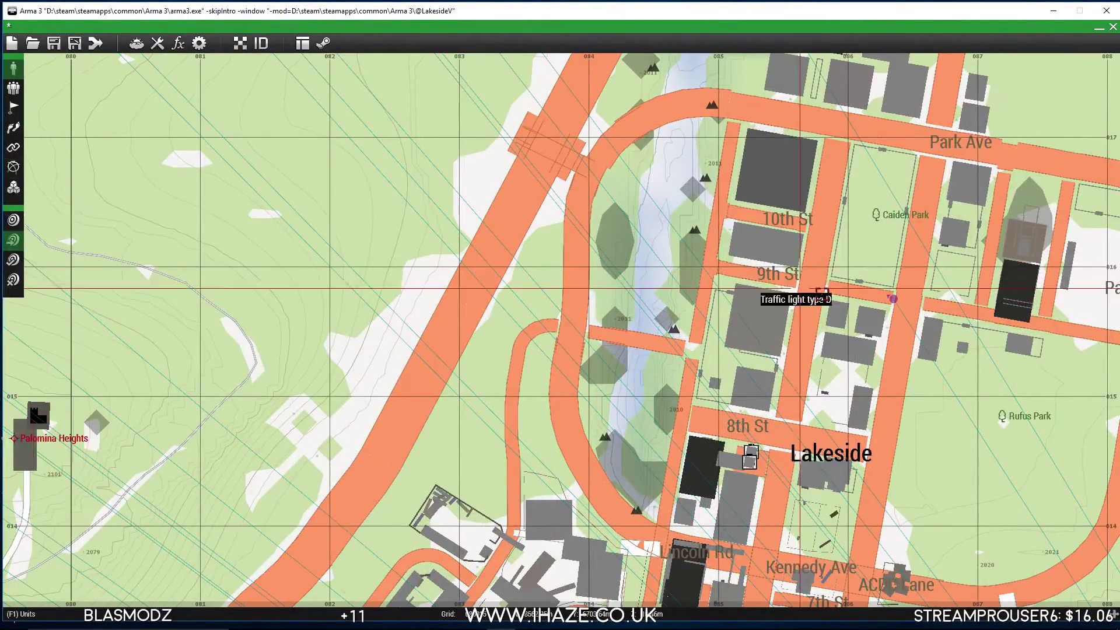
double_click(837, 288)
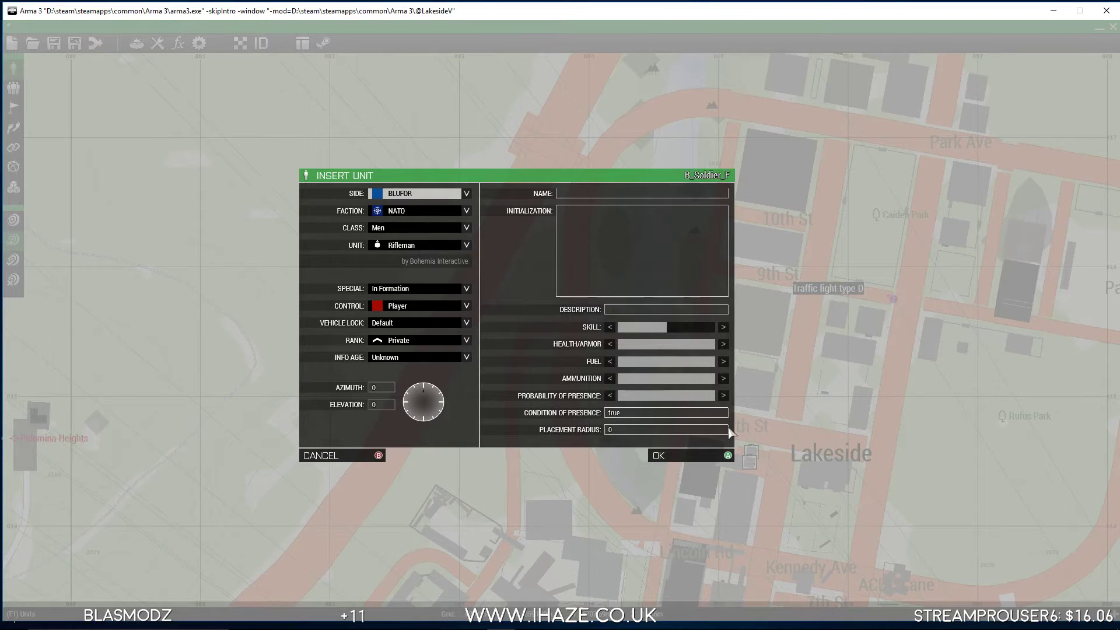
key("Return")
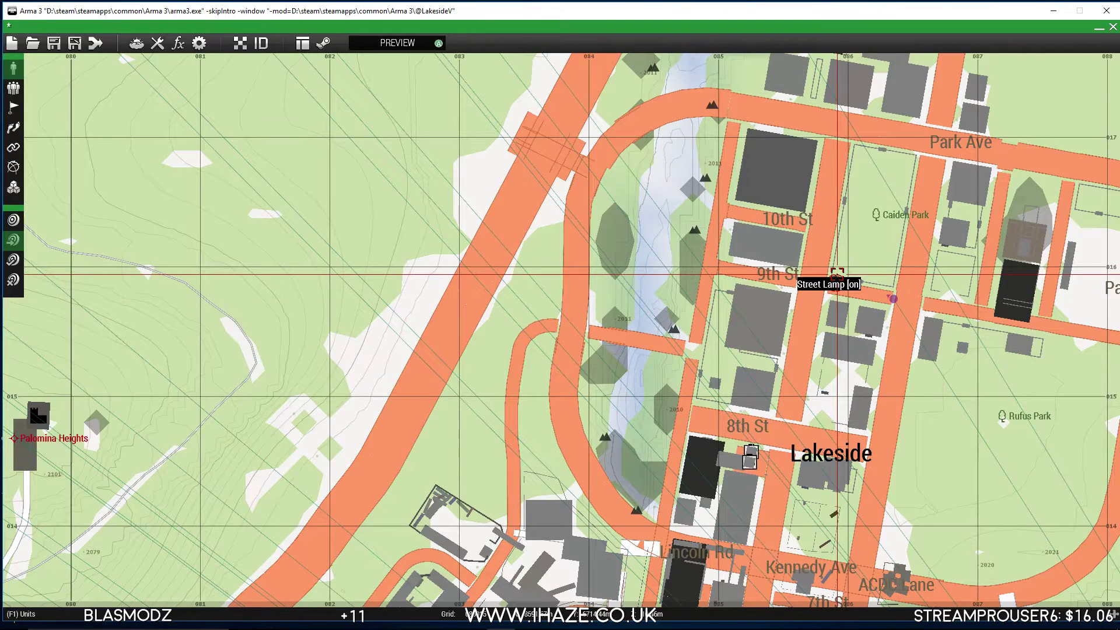
left_click_drag(837, 274, 865, 299)
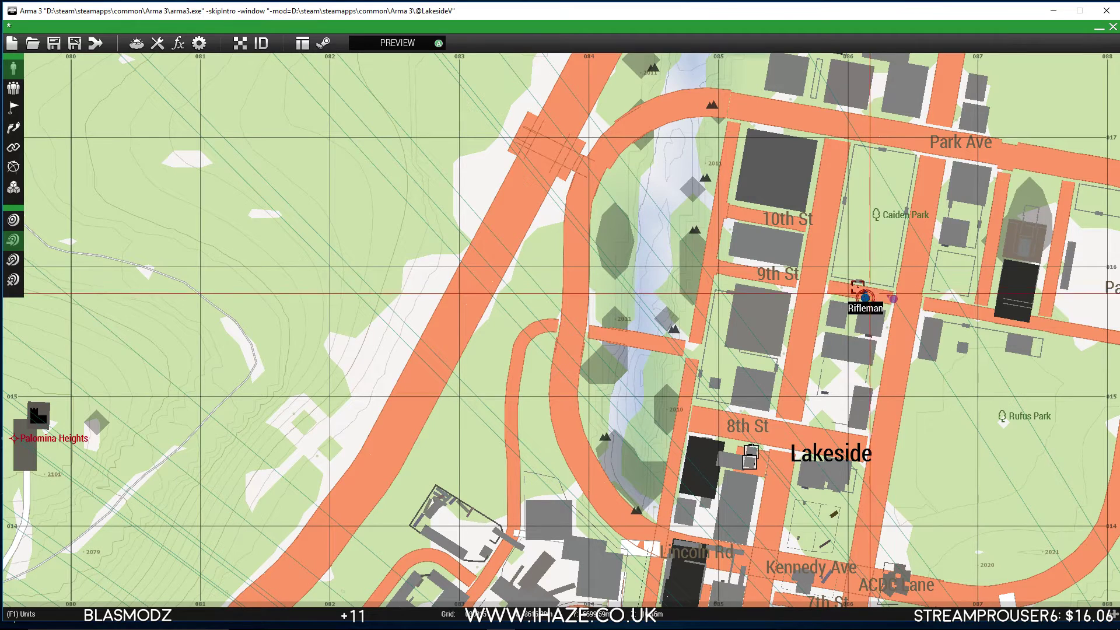
Preview the mission as the rifleman, dismiss the missing-object error, and abort back to the editor
left_click(437, 43)
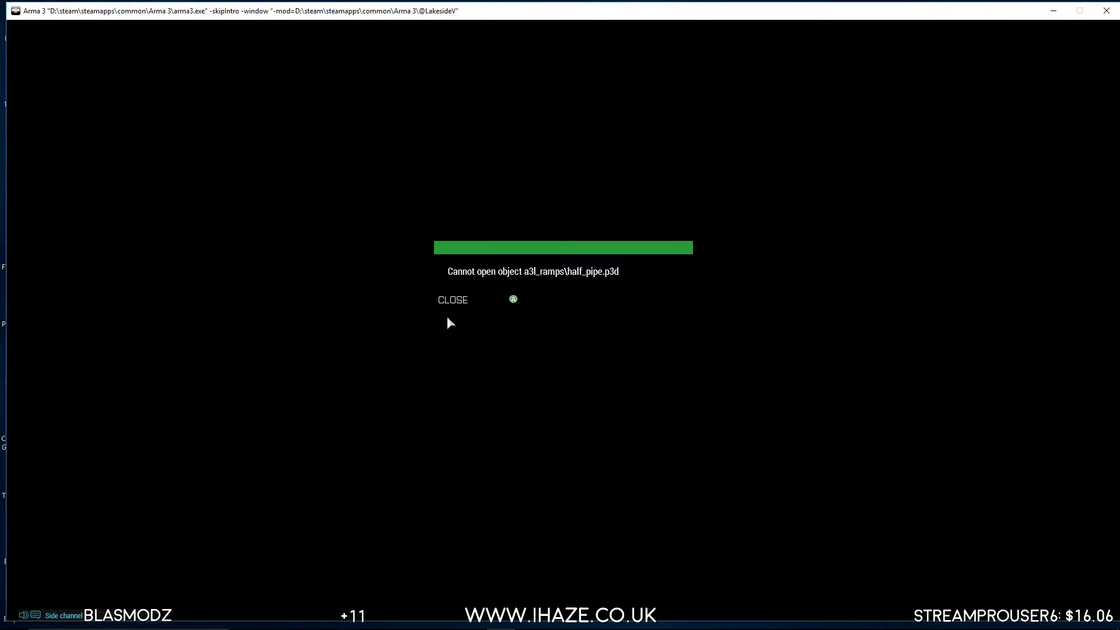
left_click(453, 300)
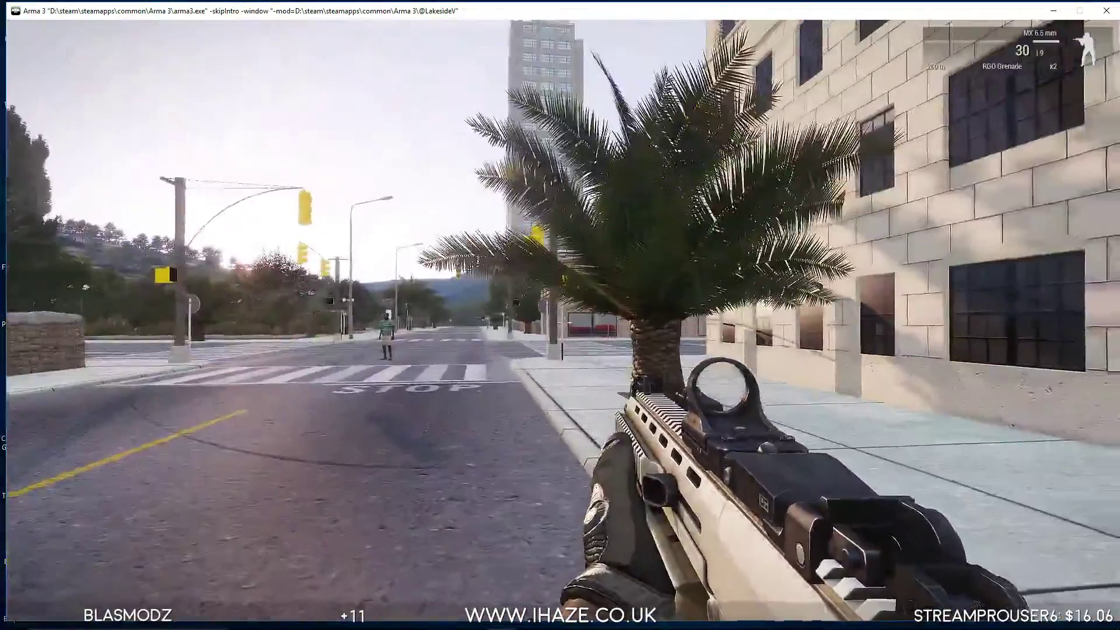
key("Escape")
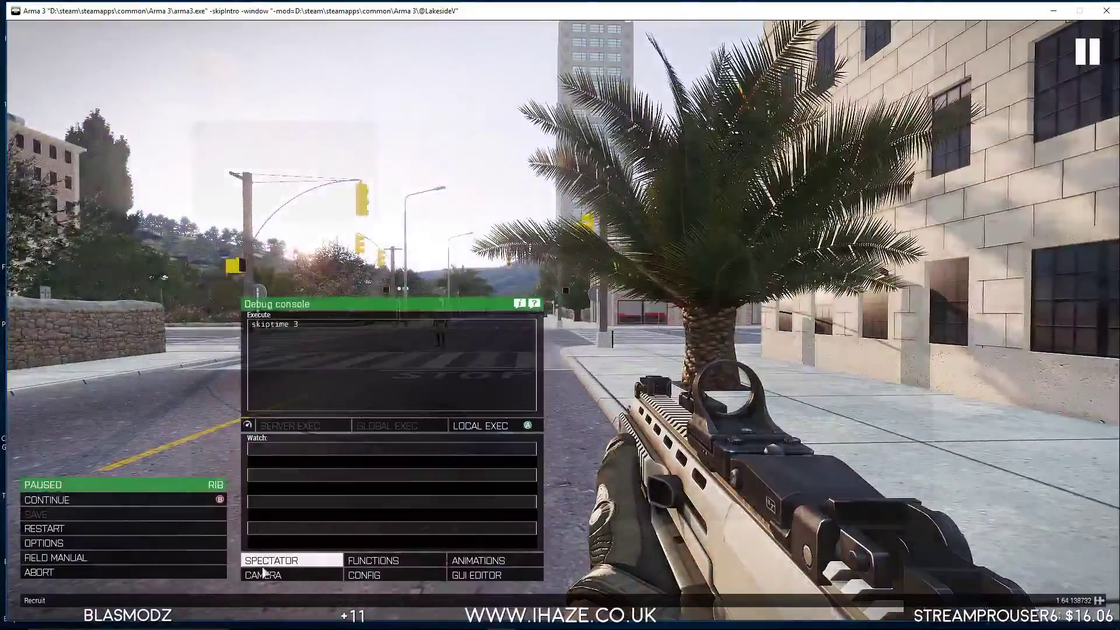
left_click(116, 572)
left_click(492, 303)
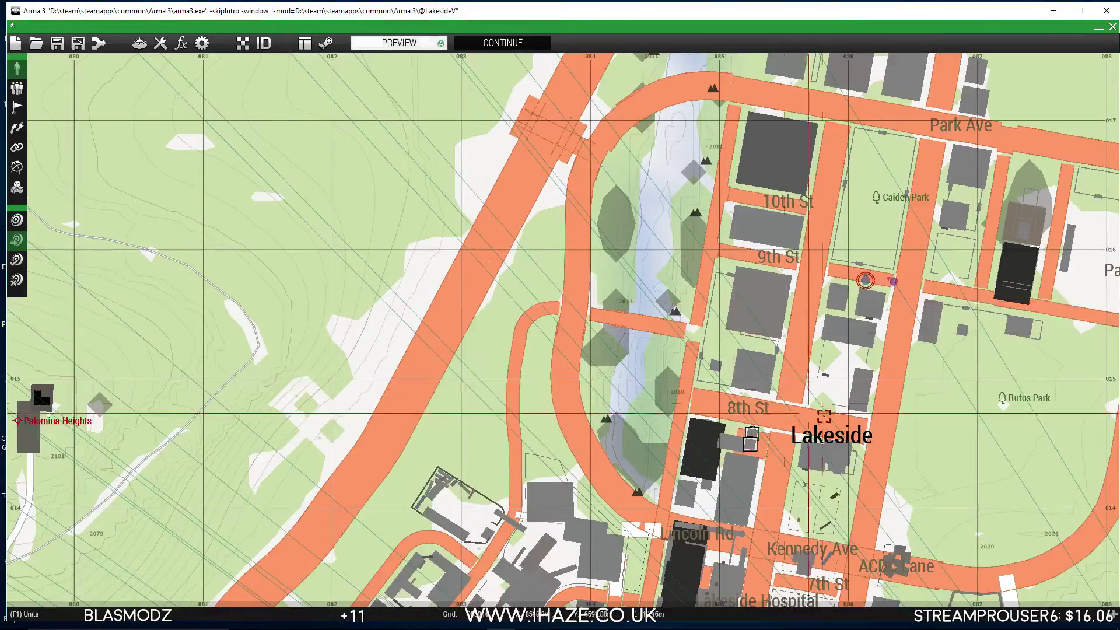
Move the Weed Processing civilian off the street into the building across from 9th St, and delete the test rifleman
scroll(892, 287, "up", 5)
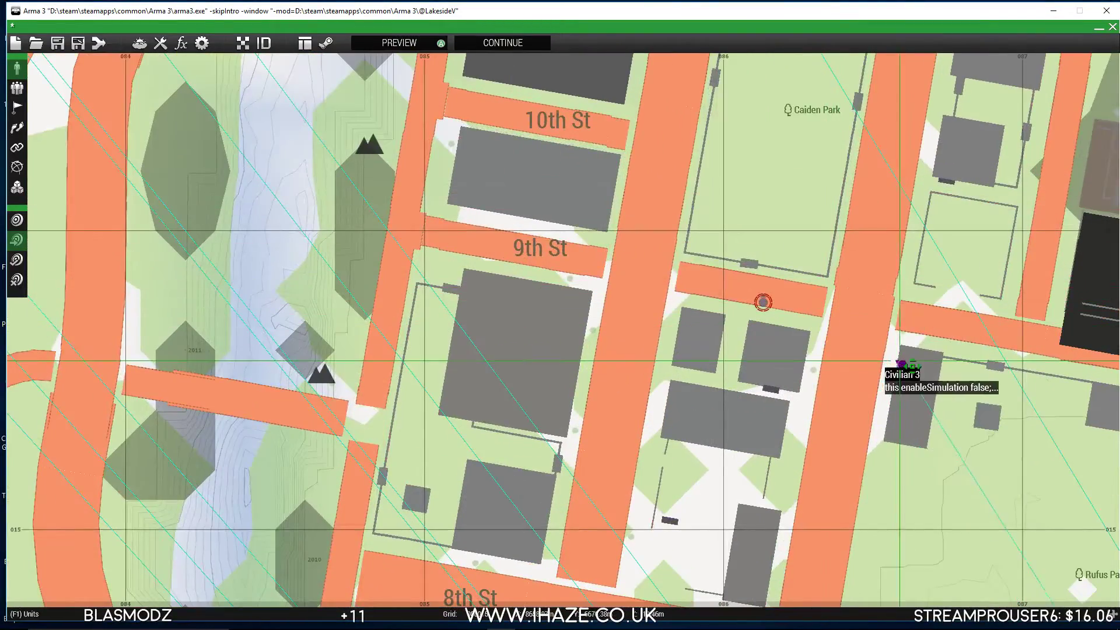
scroll(719, 305, "down", 5)
scroll(700, 267, "down", 5)
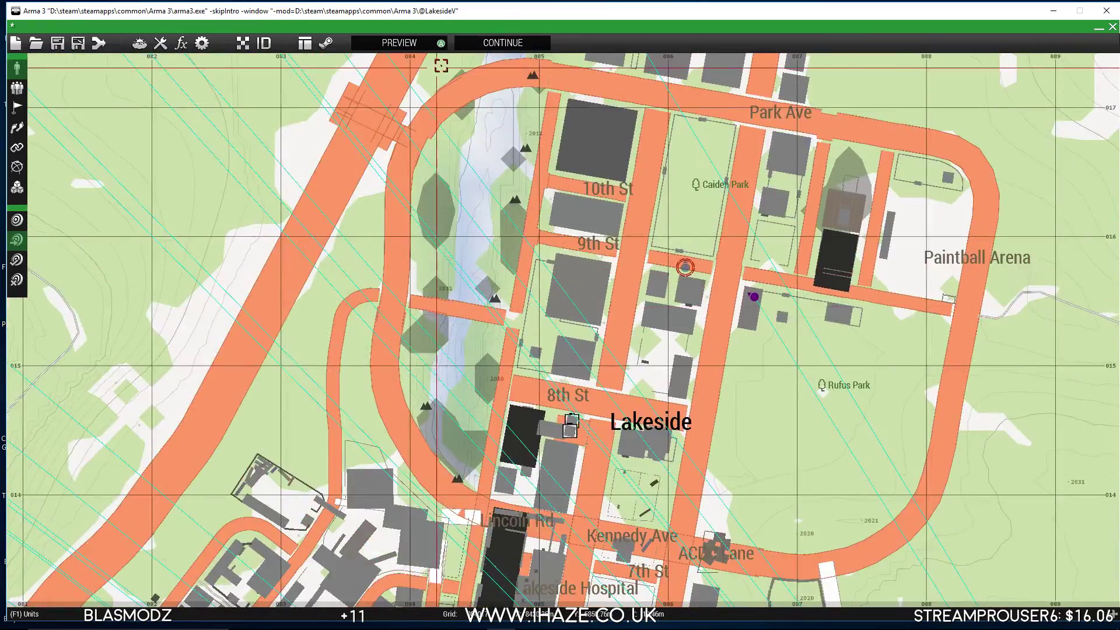
scroll(464, 239, "up", 5)
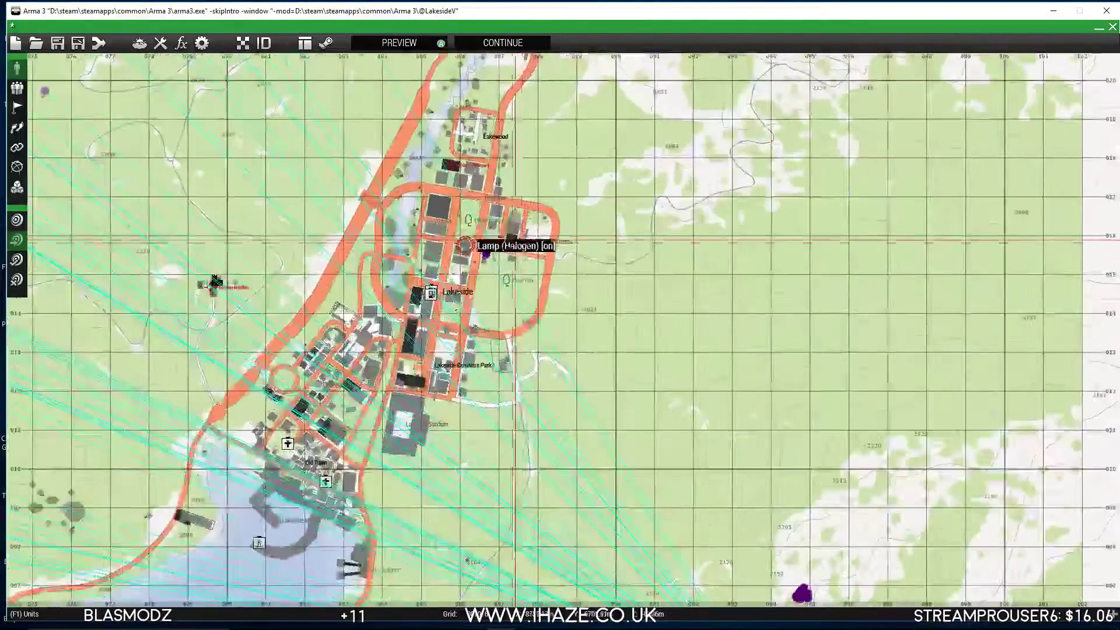
scroll(436, 255, "down", 5)
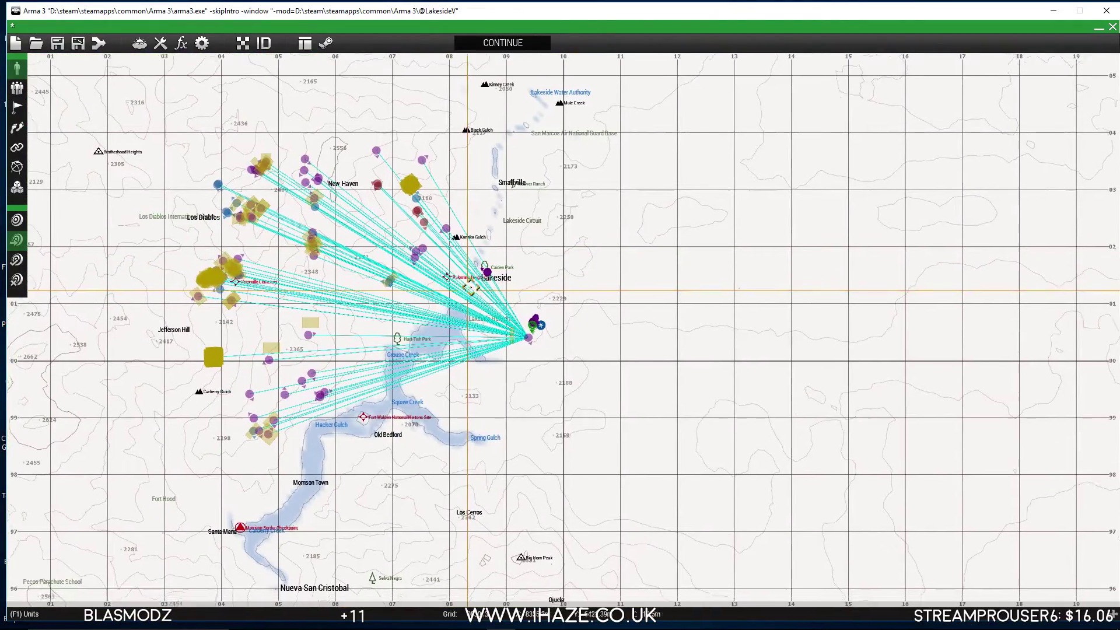
Switch to marker editing and examine the cluster of civilian player slots east of Lakeside
key("F6")
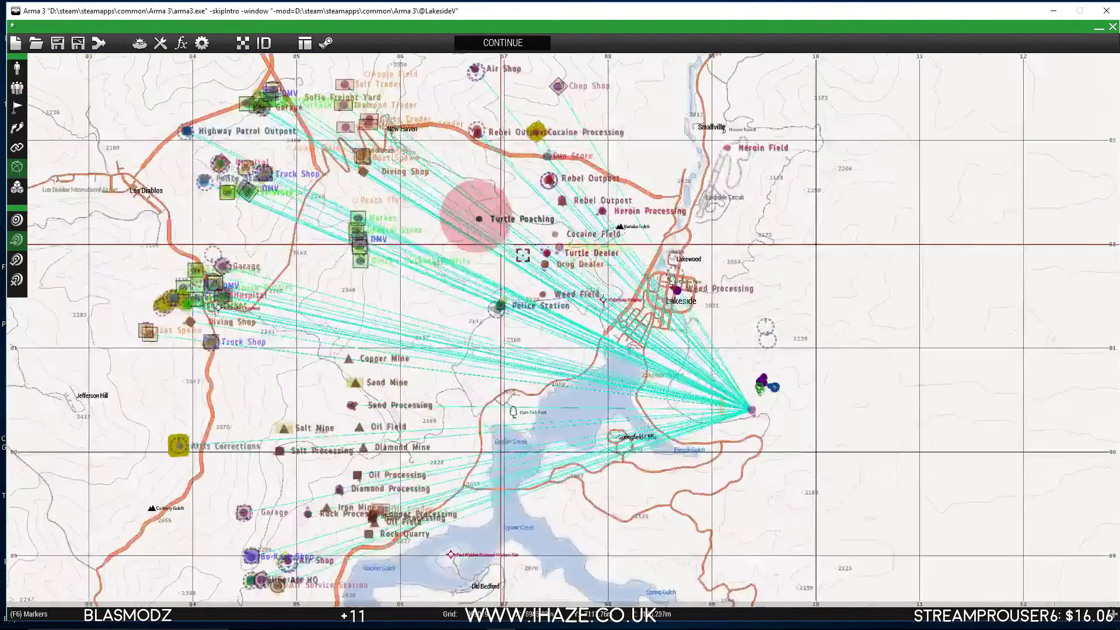
scroll(738, 382, "up", 5)
scroll(738, 382, "down", 2)
scroll(736, 382, "up", 8)
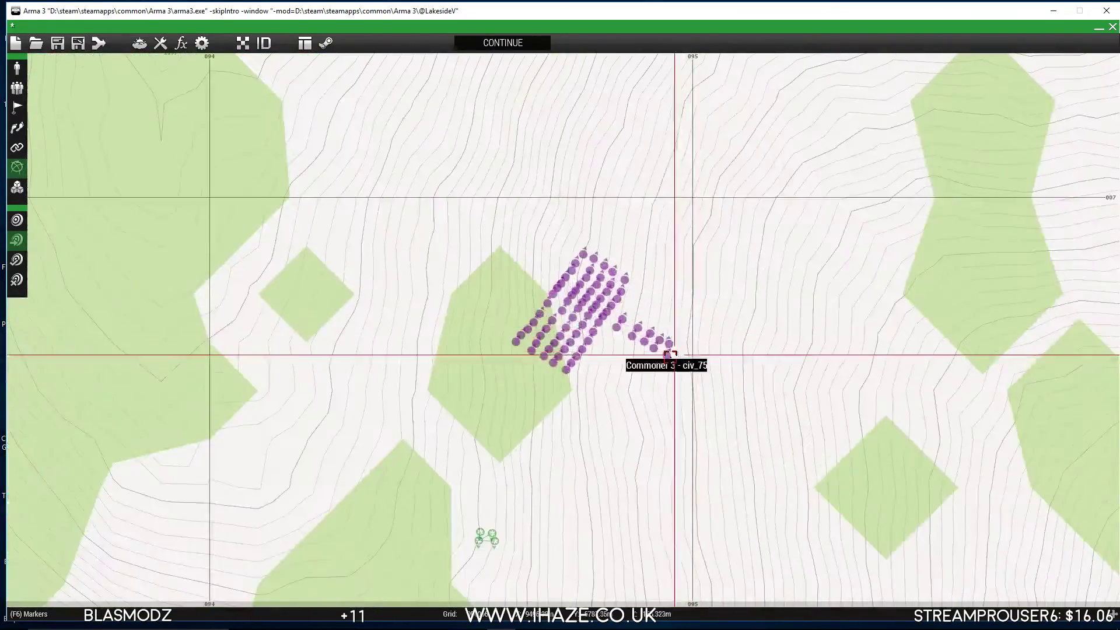
Make the civilian Commoner civ_75 playable, dismissing the missing-entry error
double_click(669, 355)
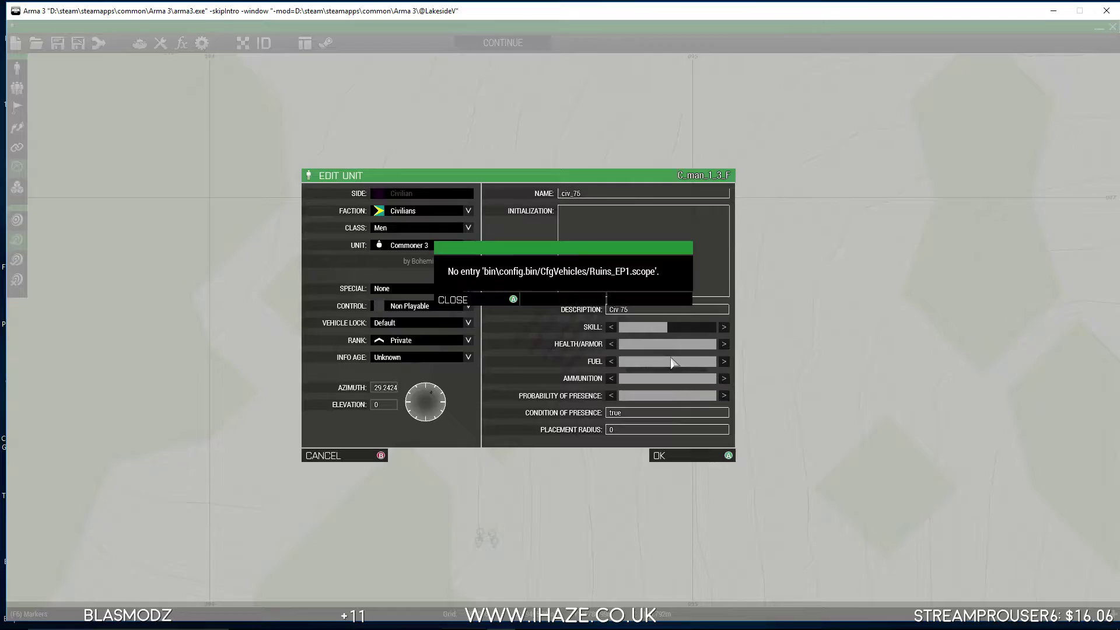
left_click(467, 301)
left_click(420, 310)
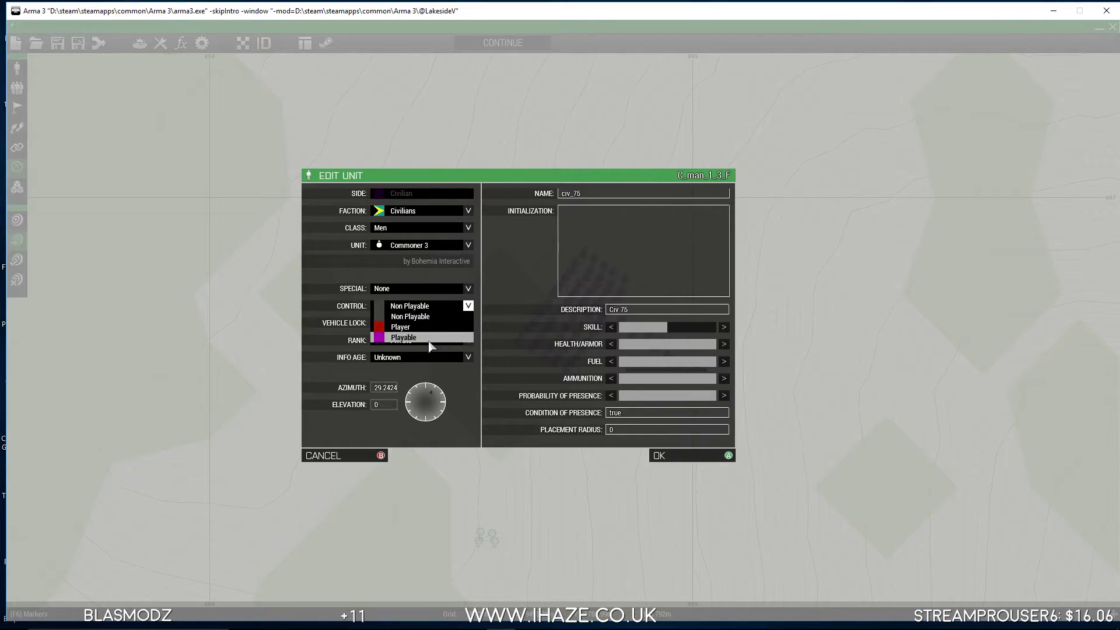
left_click(426, 340)
left_click(670, 454)
Make the BLUFOR Combat Life Saver cop_1 playable, in the cop slot cluster southeast of the civilians
scroll(613, 280, "down", 3)
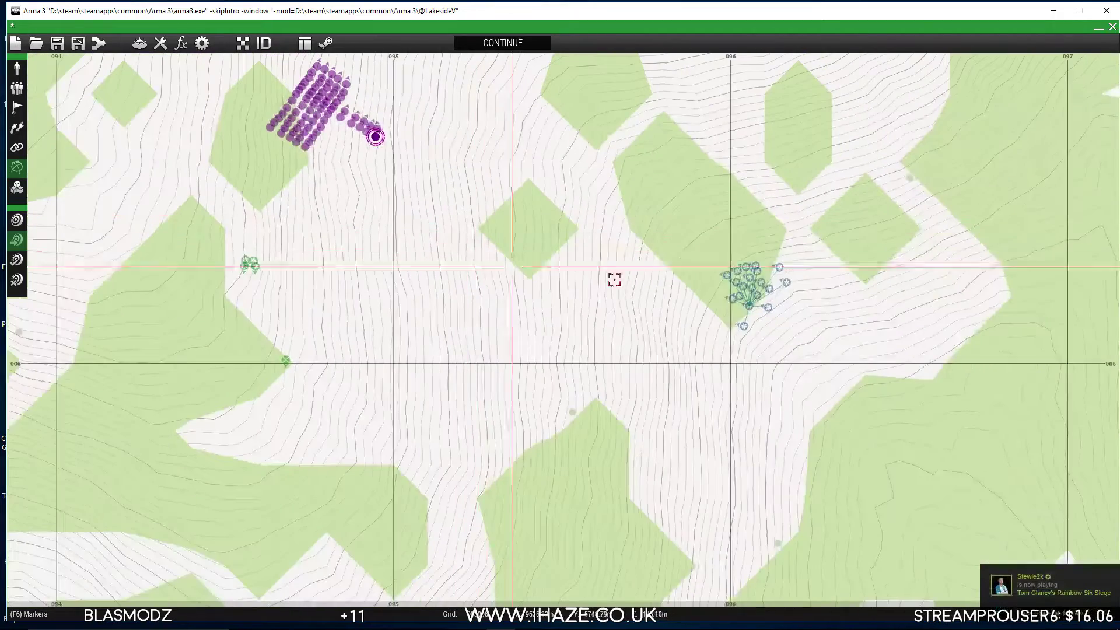
double_click(743, 325)
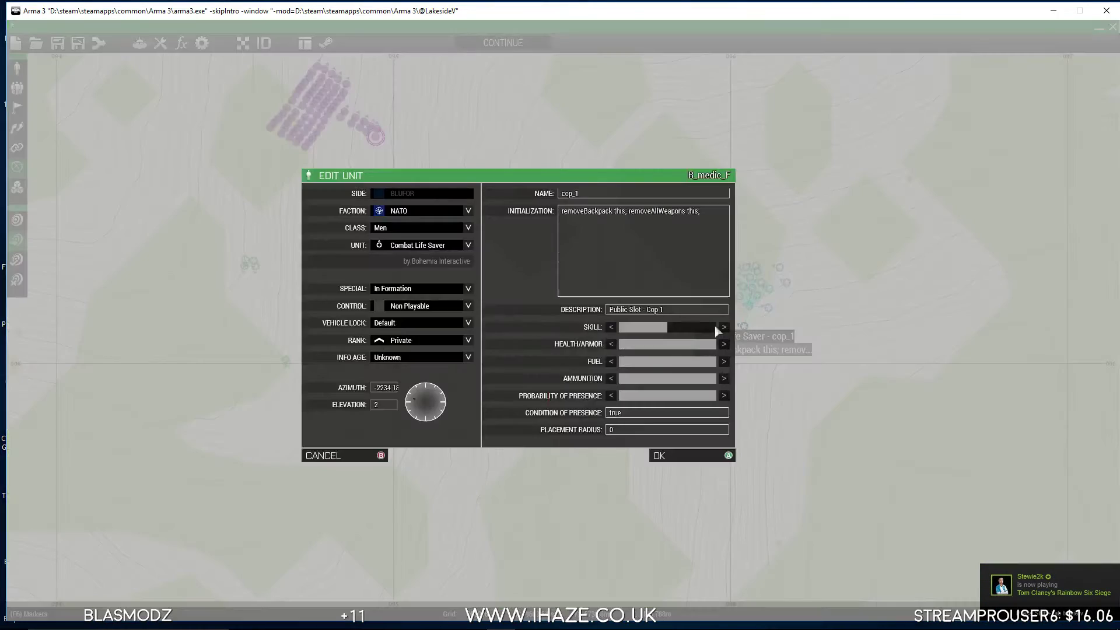
left_click(433, 307)
left_click(432, 341)
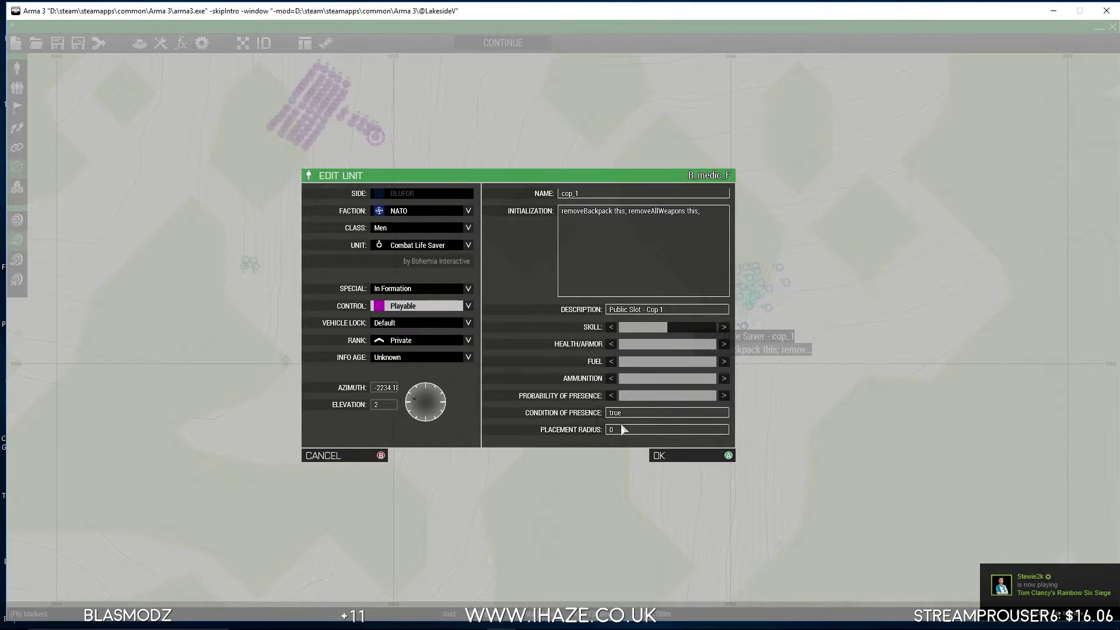
key("Tab")
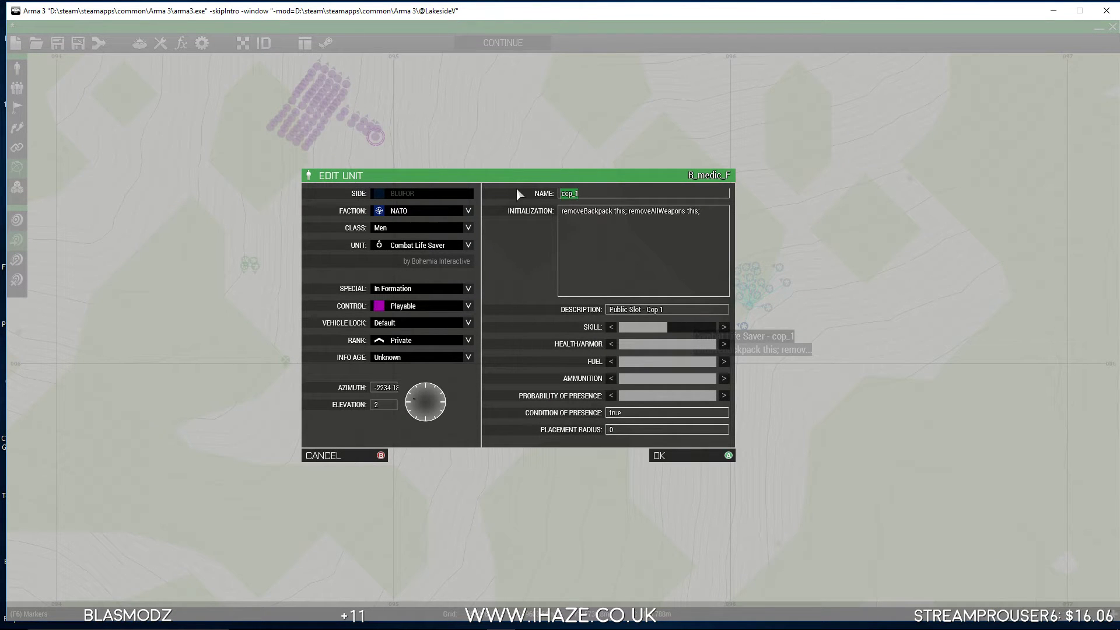
left_click(680, 455)
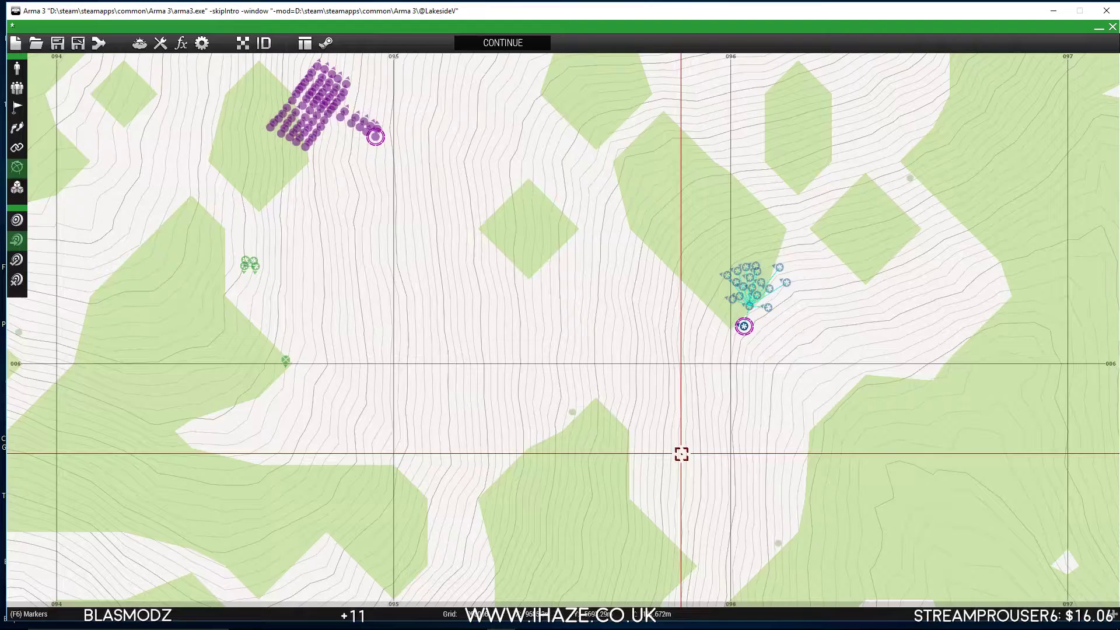
Make the independent AAF Rifleman medic_2 playable, in the small EMS group south of the civilian slots
scroll(680, 450, "down", 3)
scroll(409, 350, "up", 4)
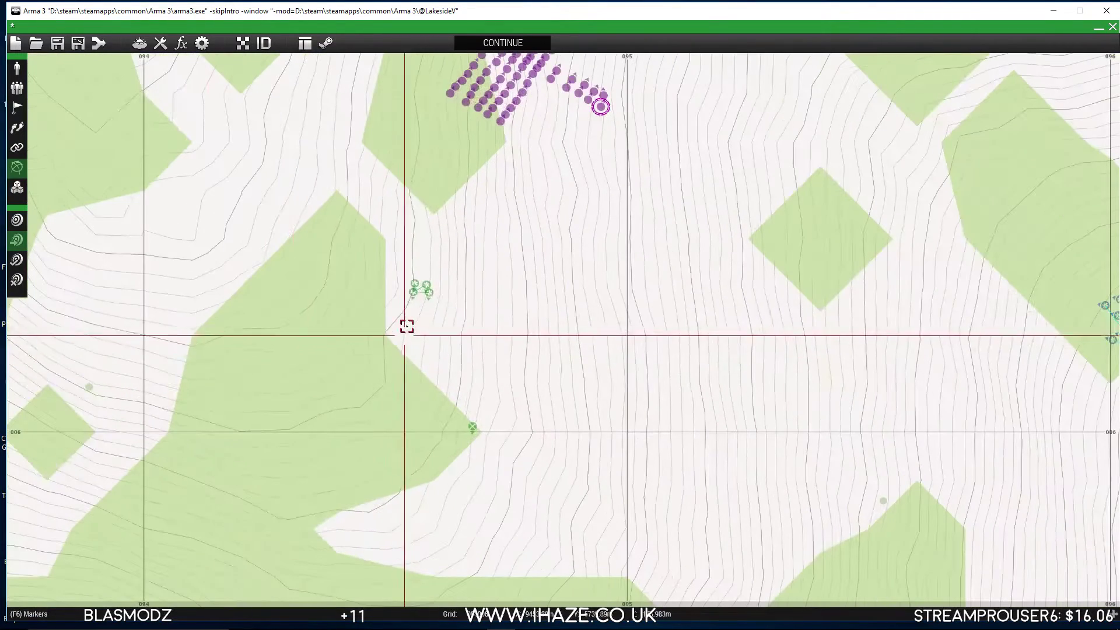
double_click(427, 291)
left_click(441, 307)
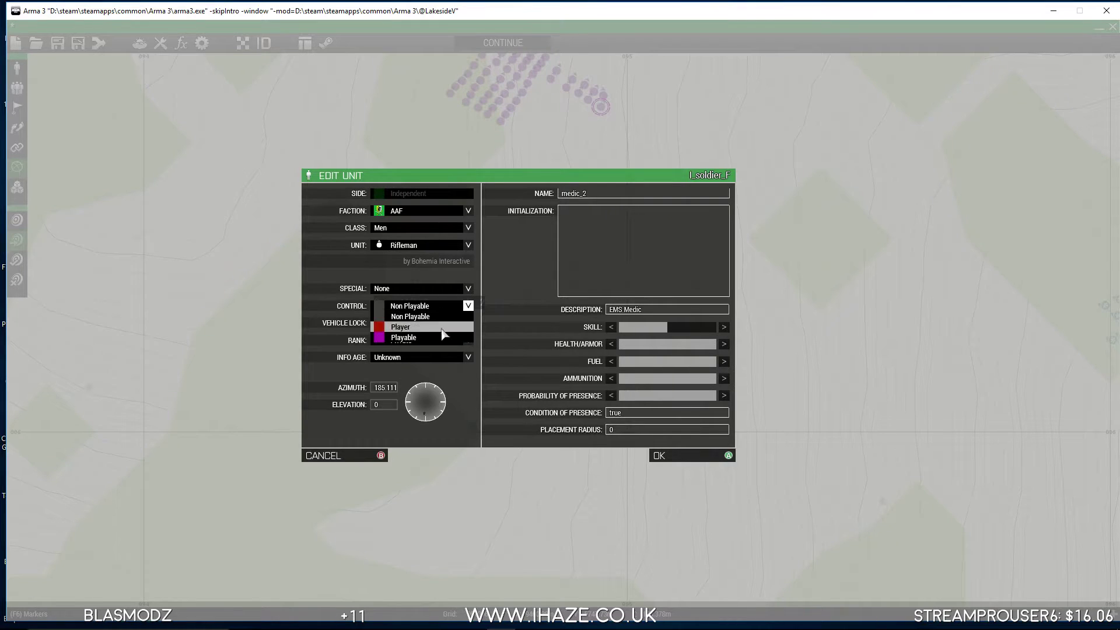
left_click(403, 333)
left_click(665, 456)
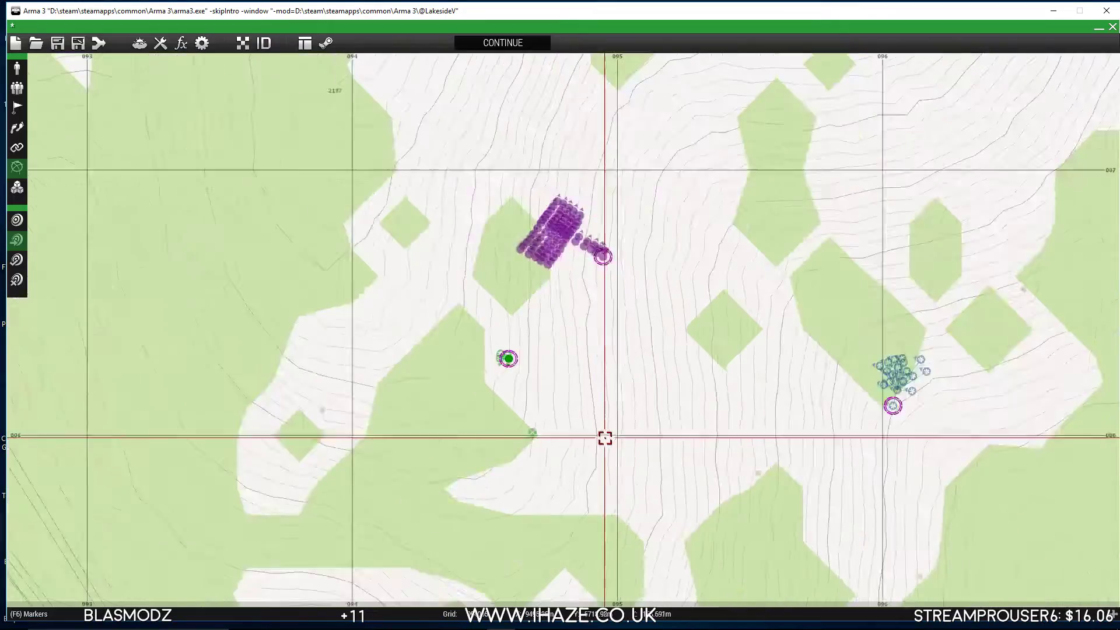
Save the mission as a user mission named rib
scroll(605, 438, "down", 3)
scroll(655, 345, "up", 4)
scroll(633, 343, "down", 5)
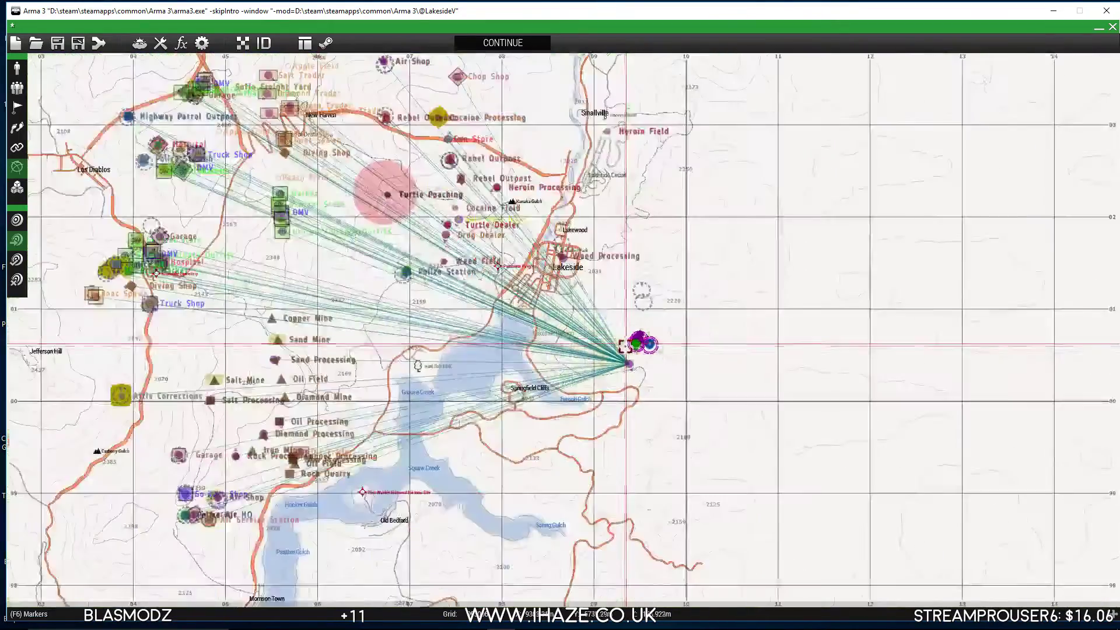
left_click(58, 44)
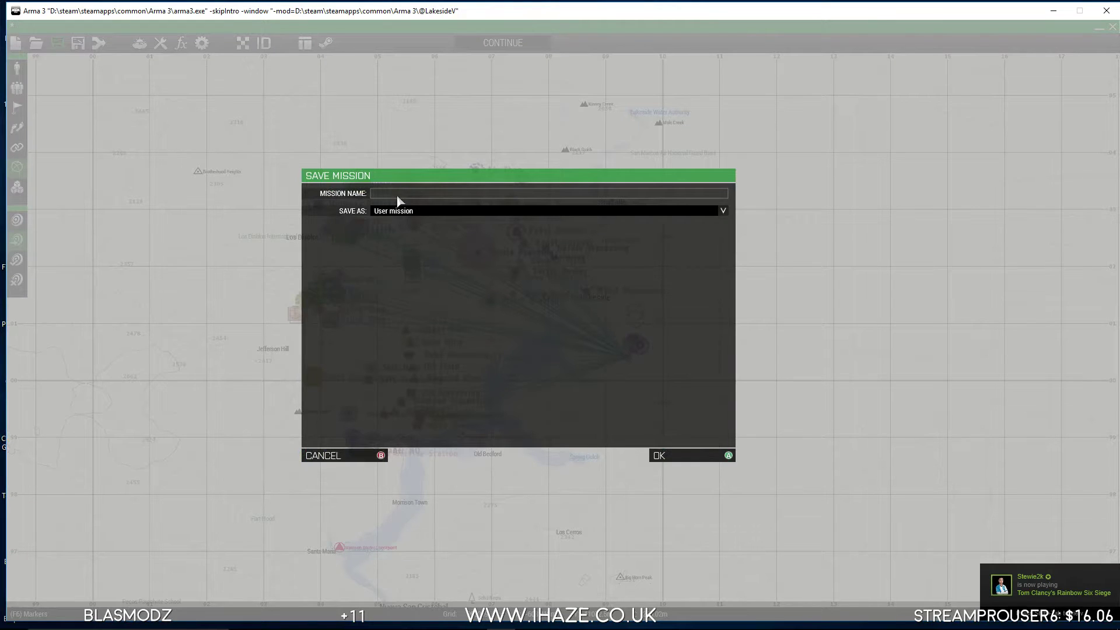
left_click(659, 456)
scroll(630, 355, "up", 2)
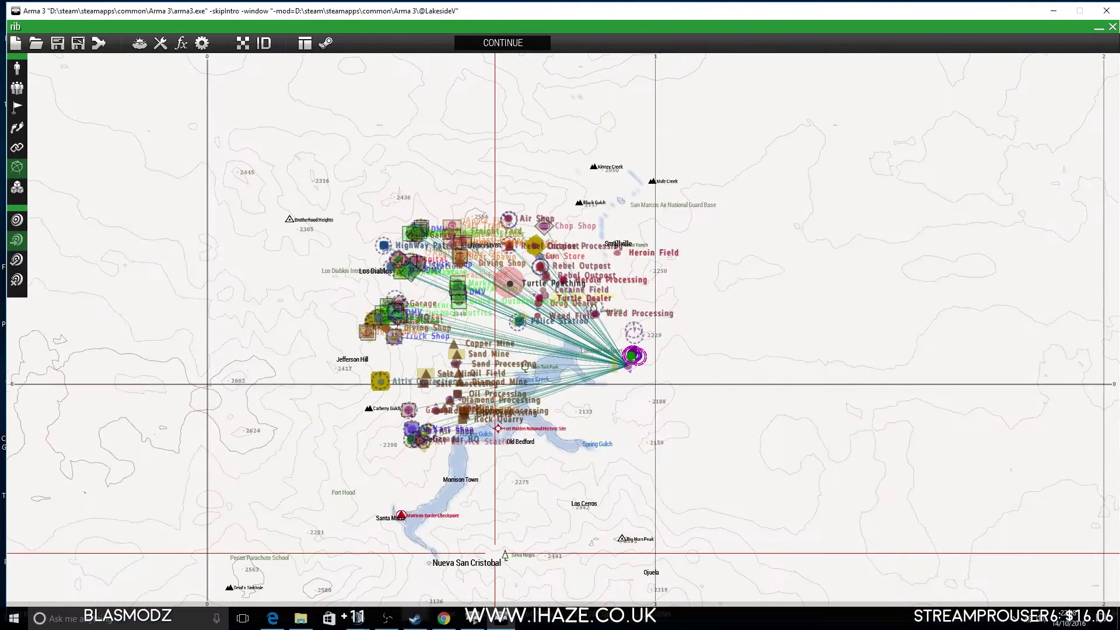
Switch to File Explorer and copy the mission file from the rib.LakesideValley folder in the Arma 3 missions folder
left_click(301, 621)
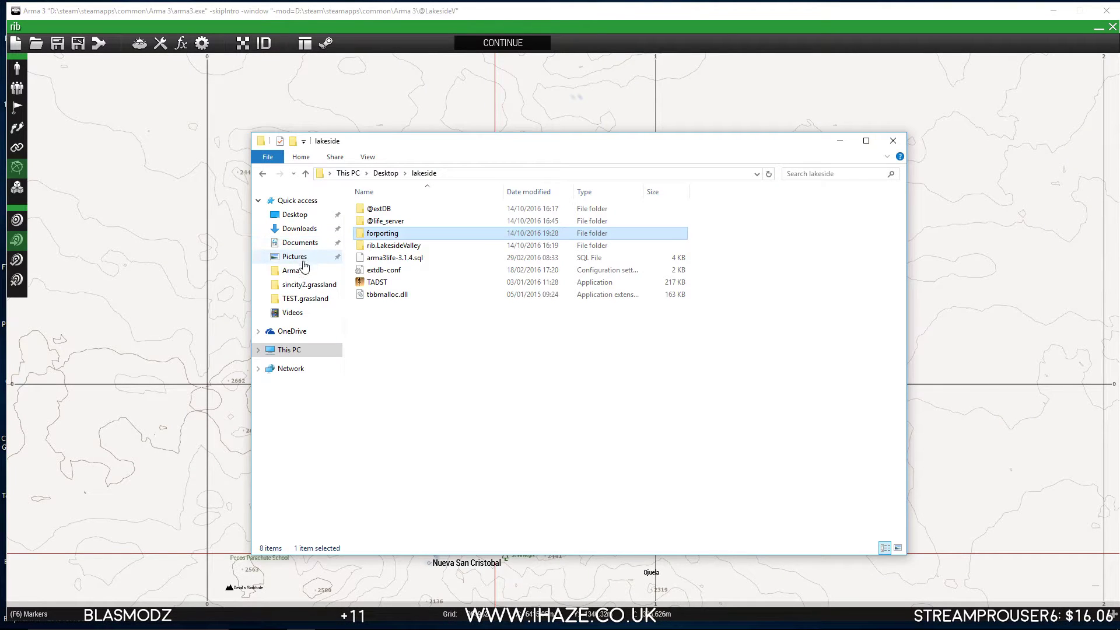
left_click(305, 298)
left_click(471, 173)
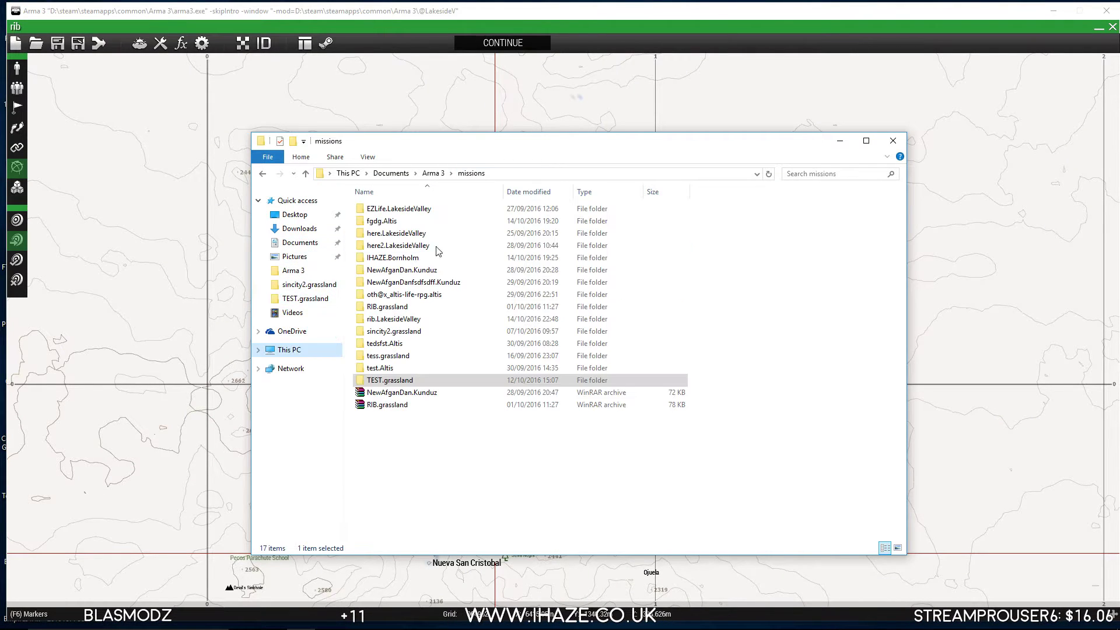
left_click(393, 321)
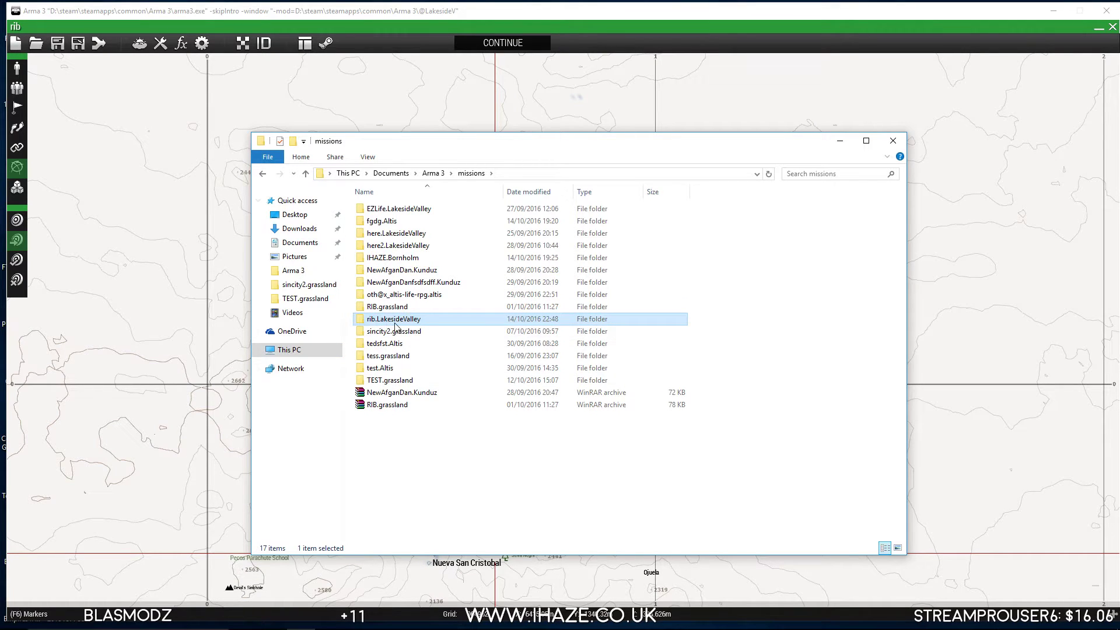
double_click(395, 322)
right_click(387, 208)
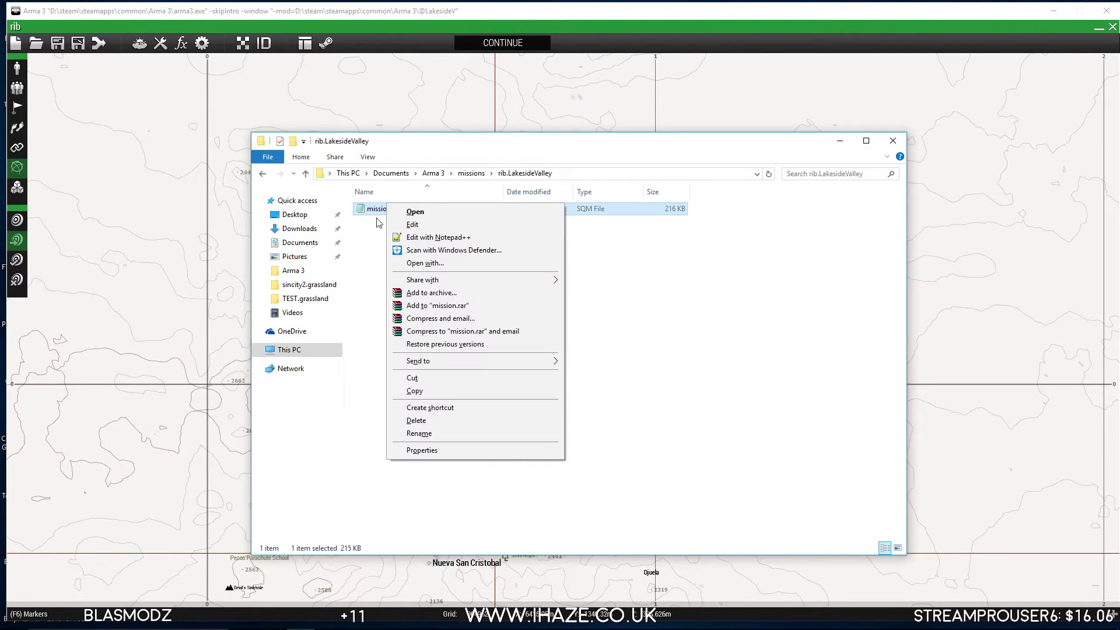
left_click(430, 392)
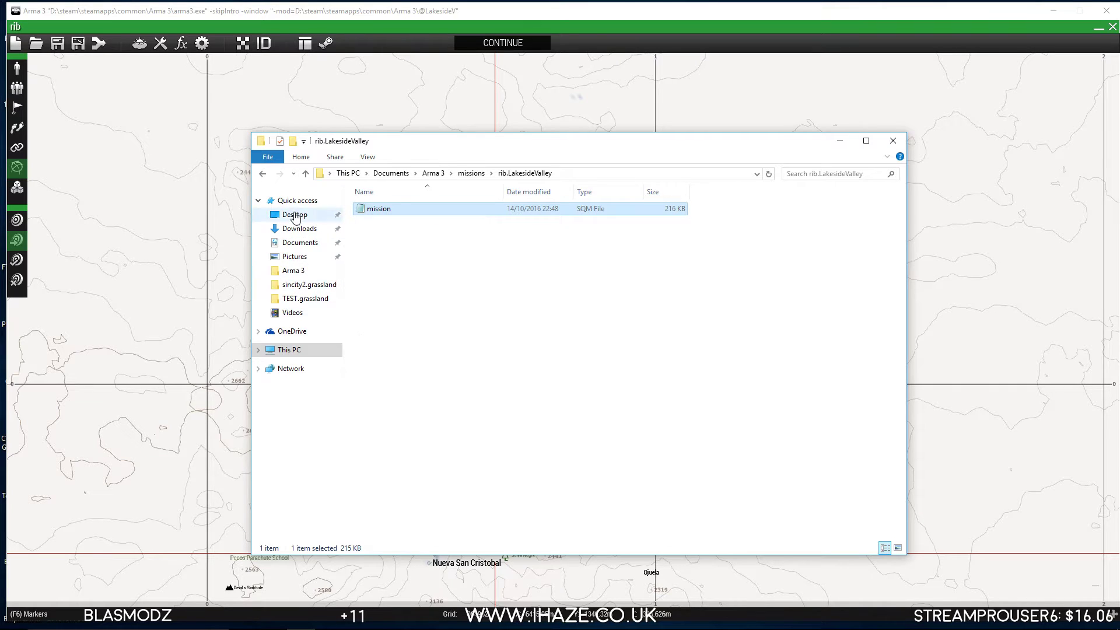
Open the rib.LakesideValley folder inside the lakeside folder on the Desktop
left_click(294, 216)
double_click(382, 226)
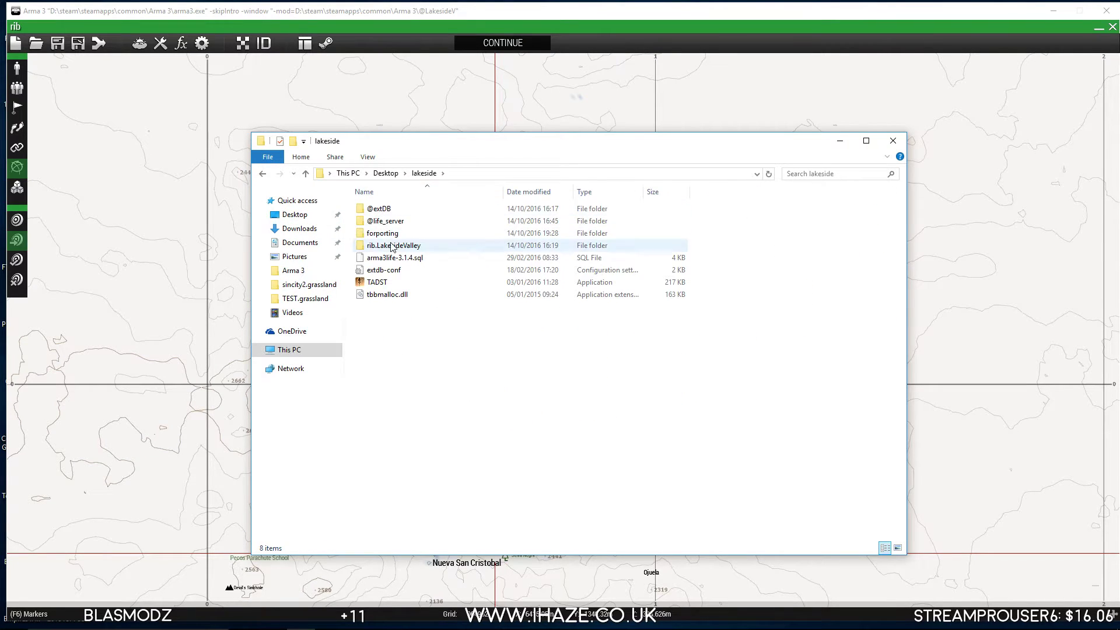
double_click(390, 246)
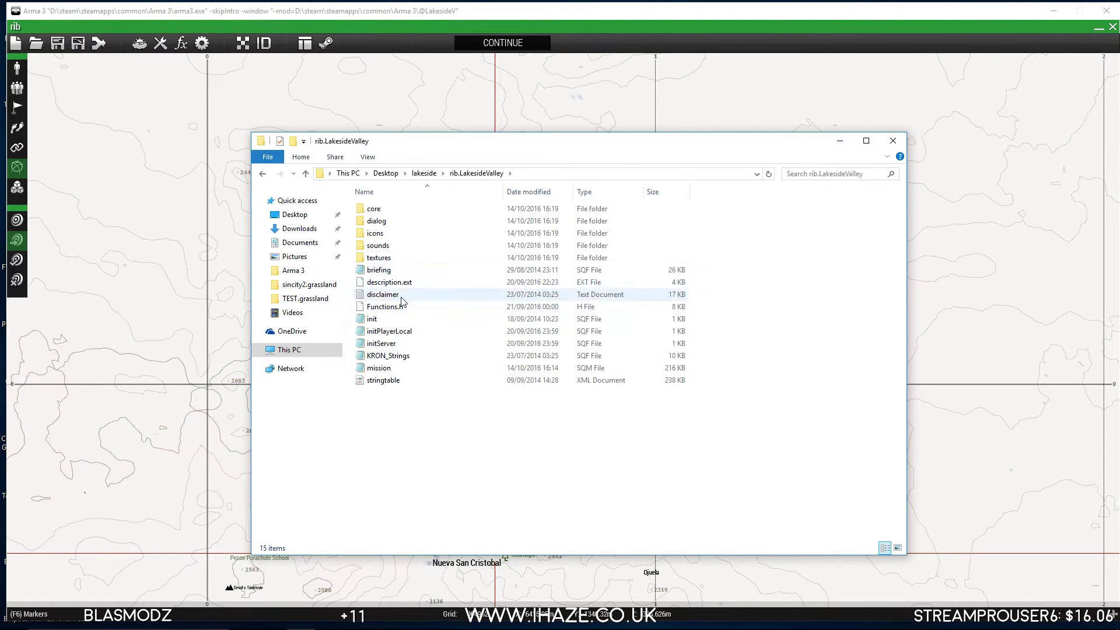
left_click(264, 174)
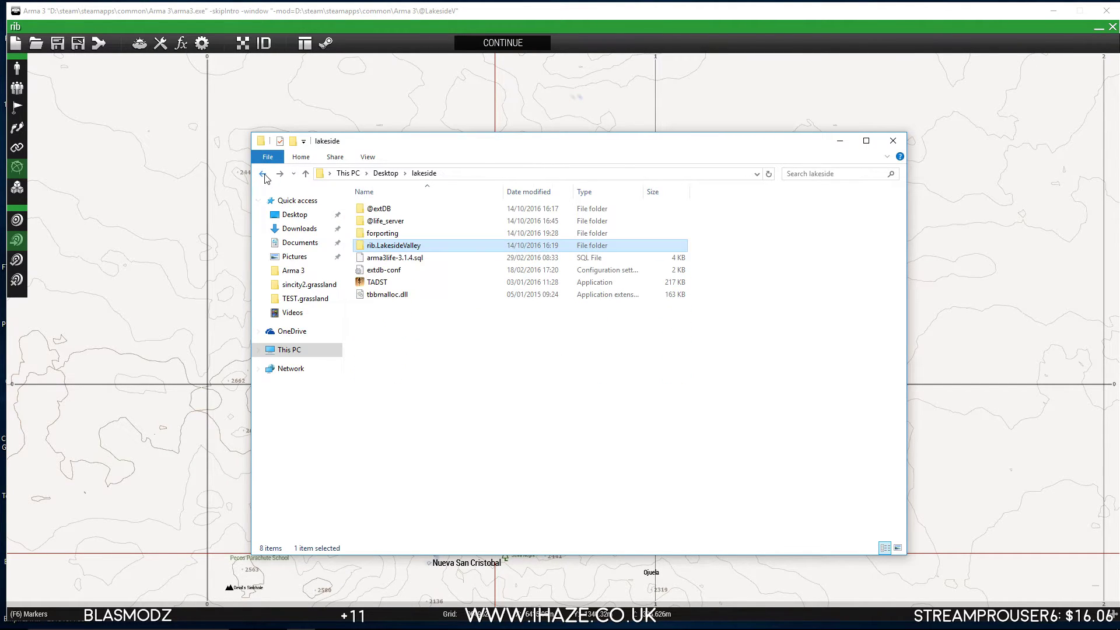
double_click(408, 246)
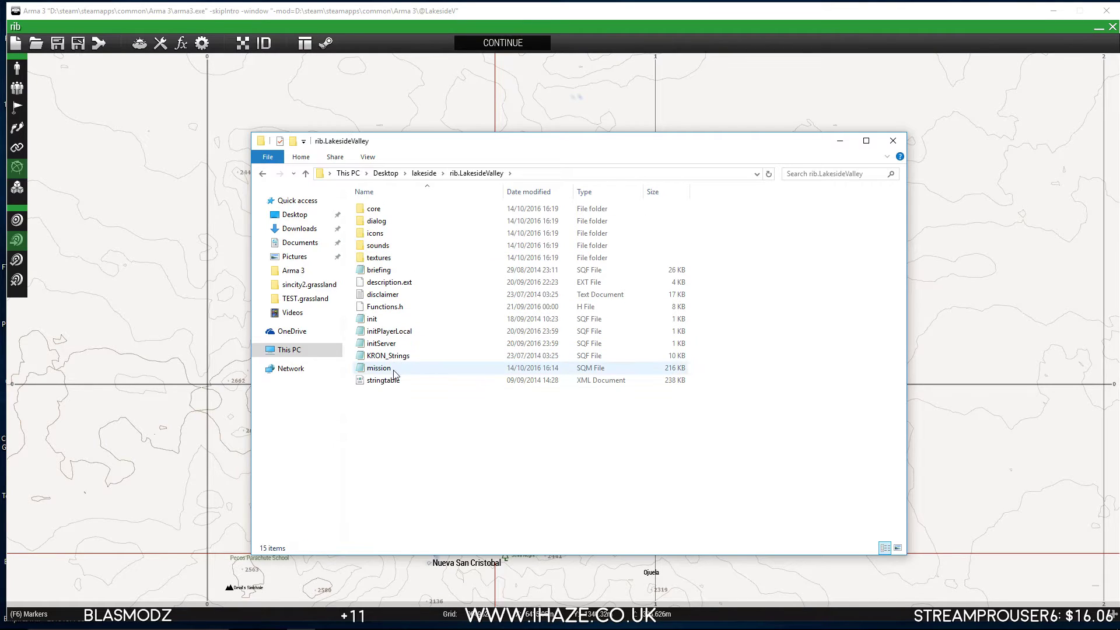
Replace the existing mission SQM file in this folder with the copied one, and return to the lakeside folder
left_click(385, 368)
key("Delete")
right_click(414, 411)
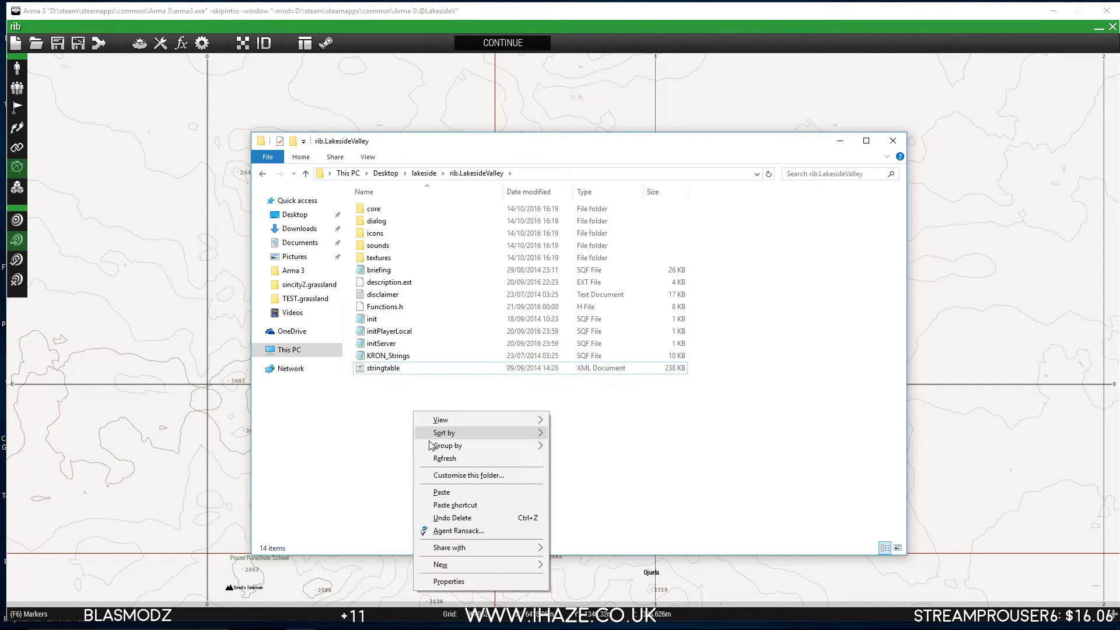
left_click(474, 492)
left_click(394, 369)
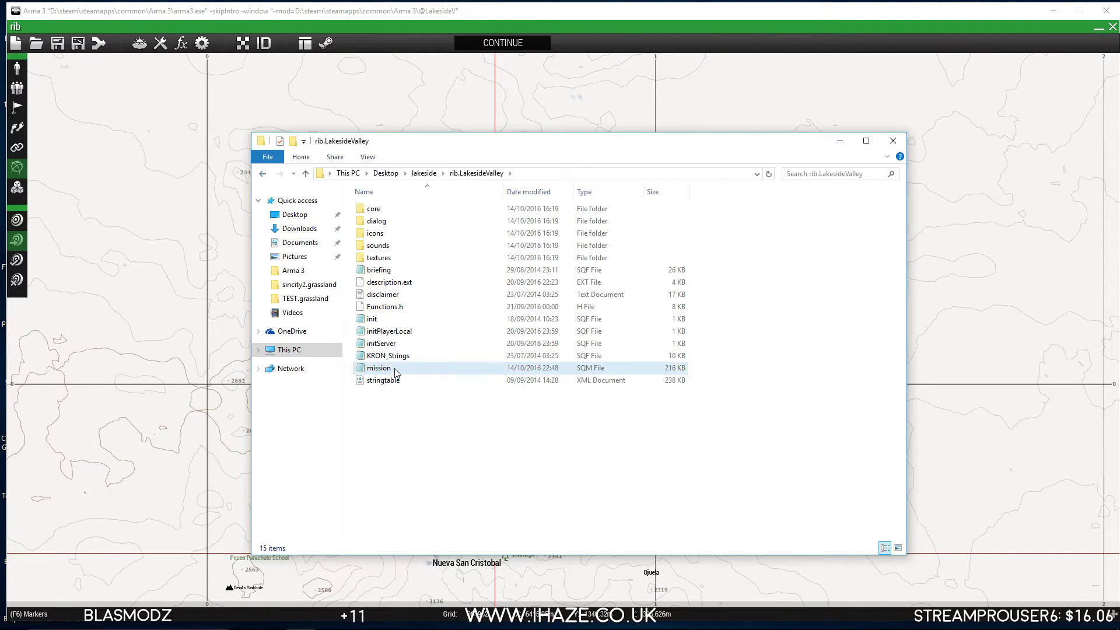
left_click(263, 174)
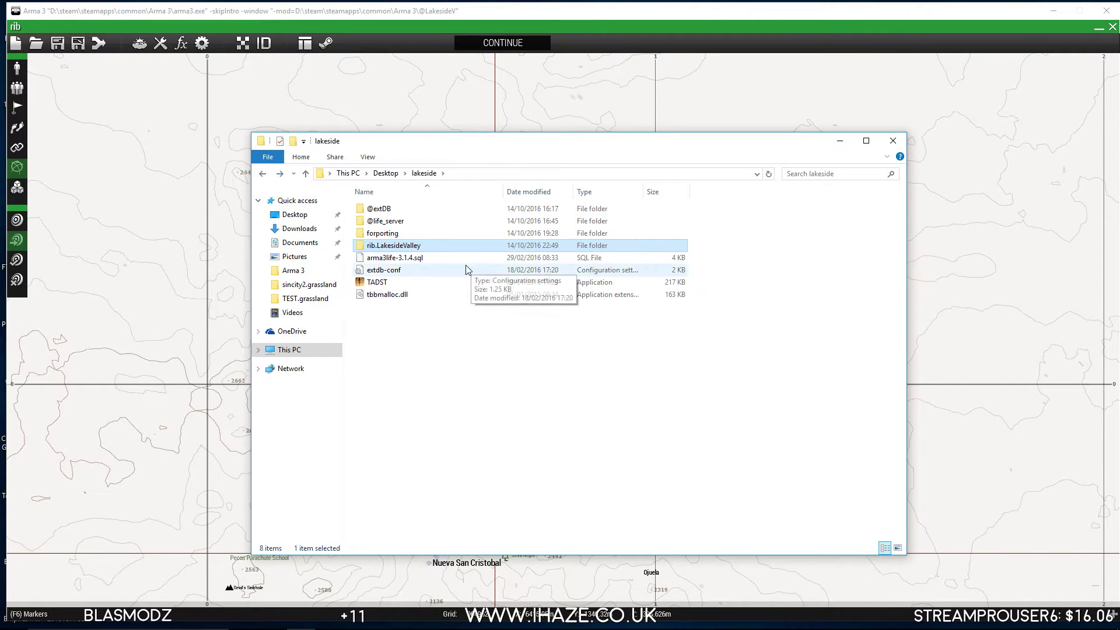
right_click(398, 247)
left_click(732, 387)
left_click(700, 385)
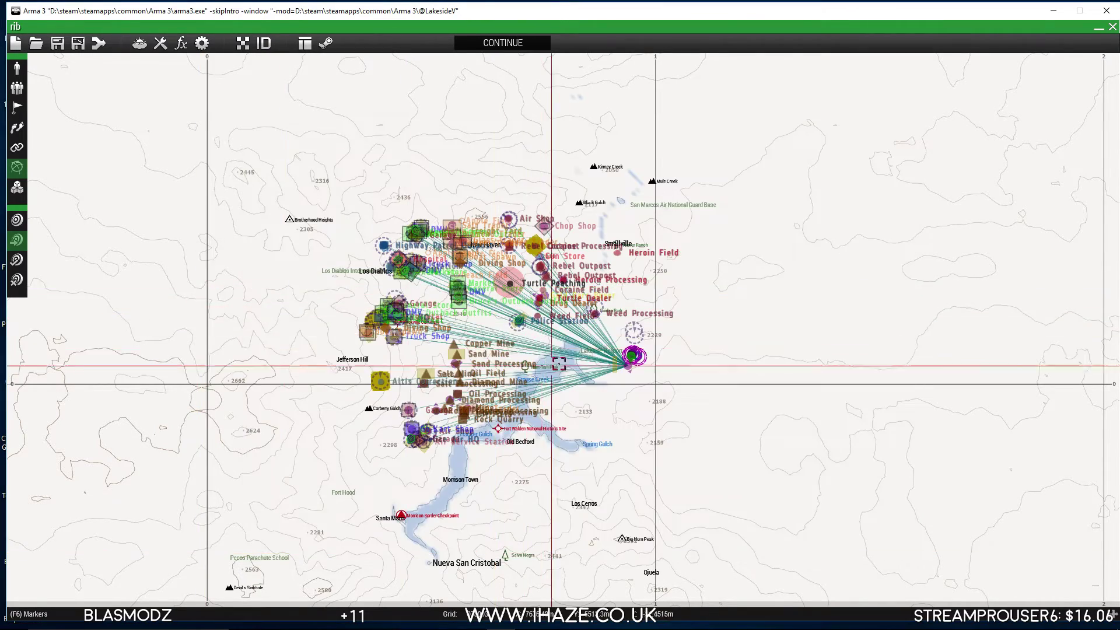
scroll(560, 353, "up", 3)
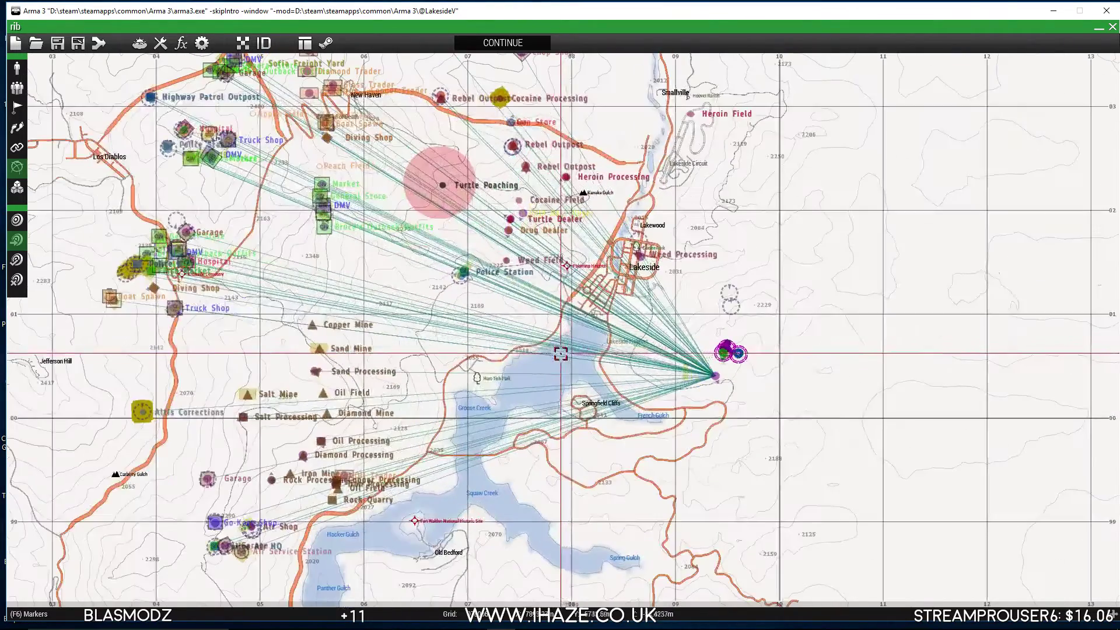
scroll(560, 354, "down", 5)
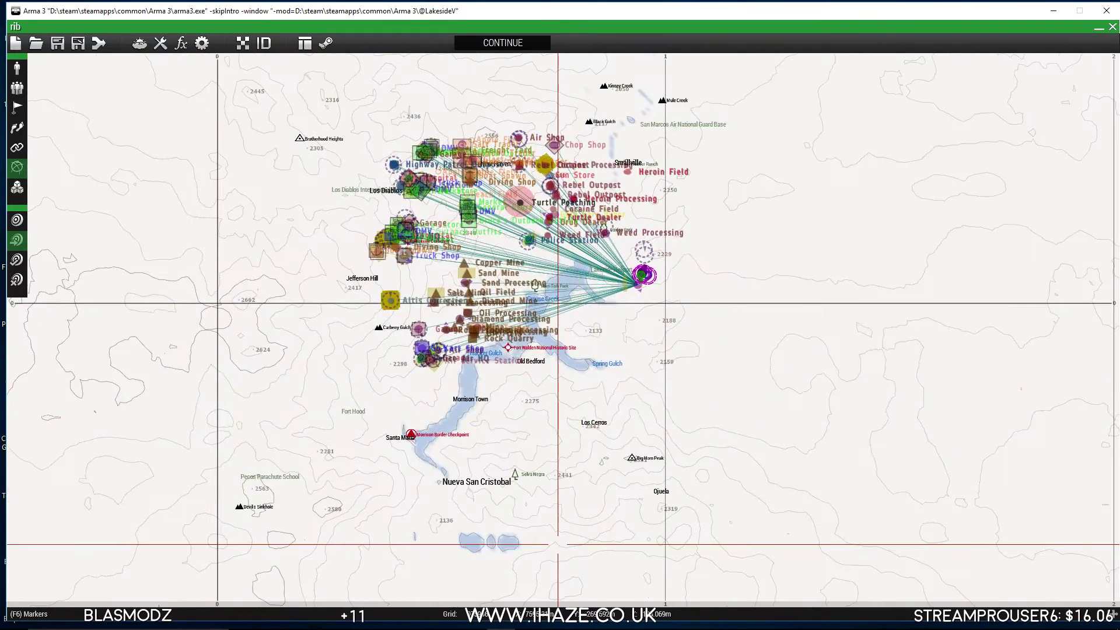
left_click(301, 618)
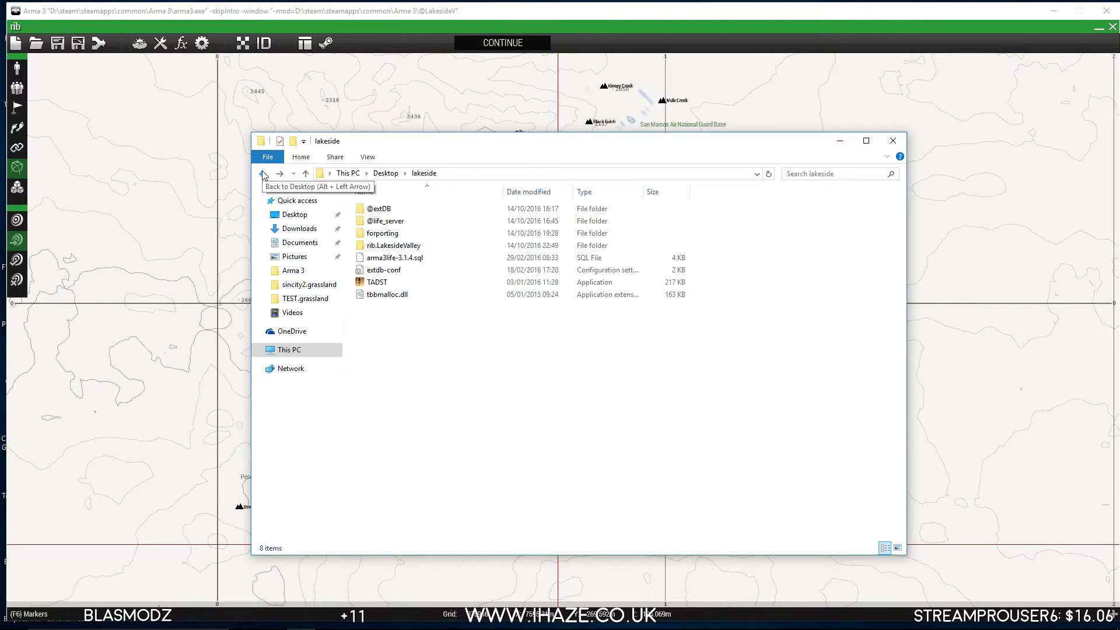
key("alt+Tab")
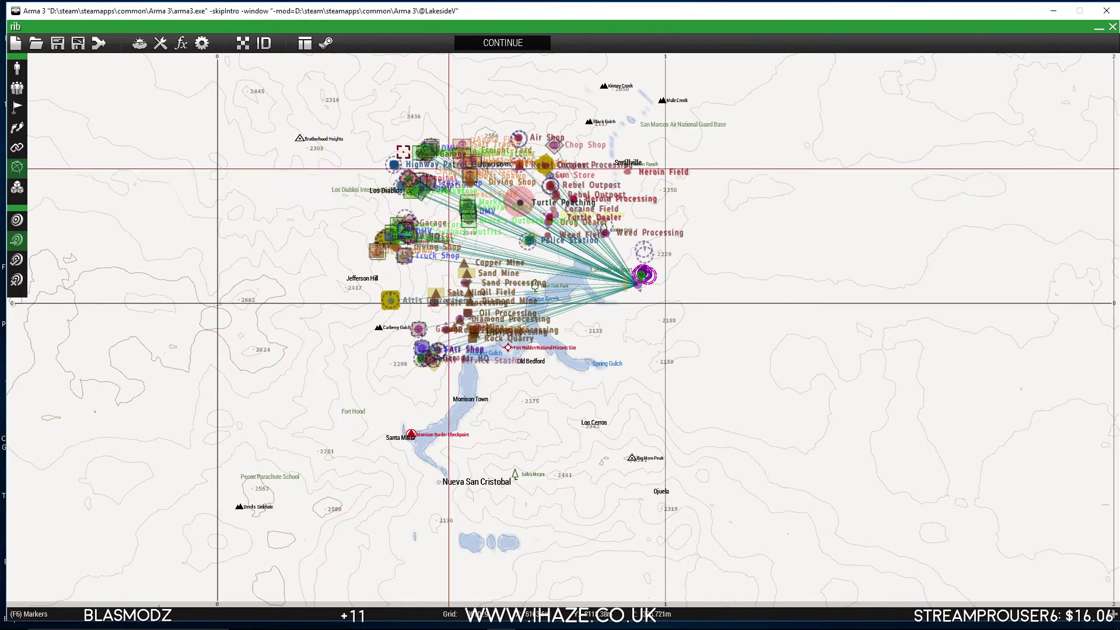
scroll(385, 301, "up", 2)
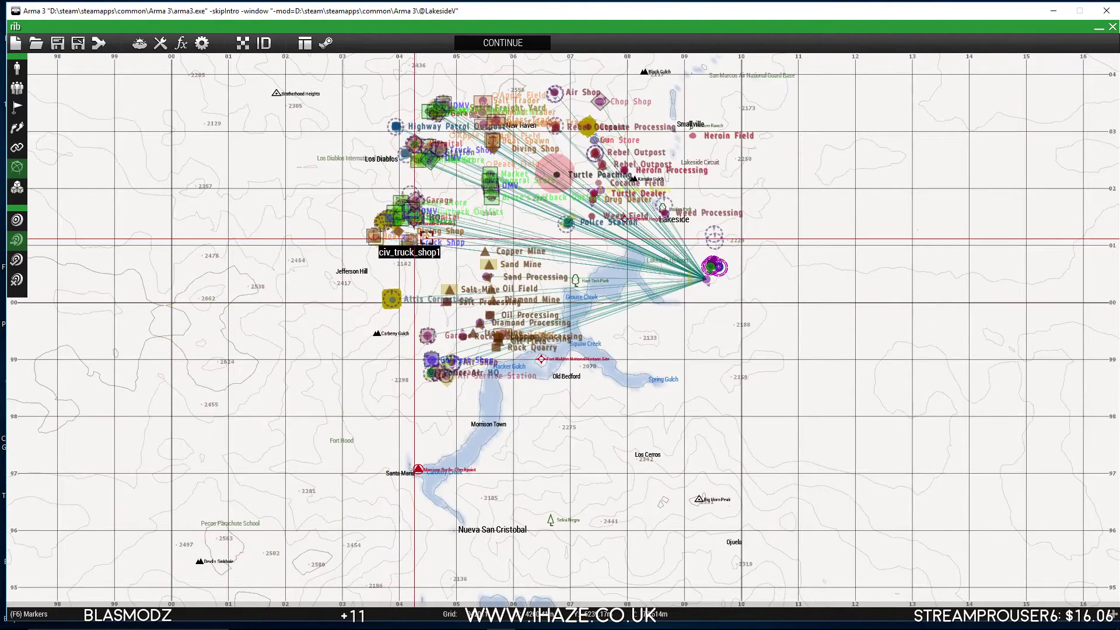
scroll(579, 216, "down", 3)
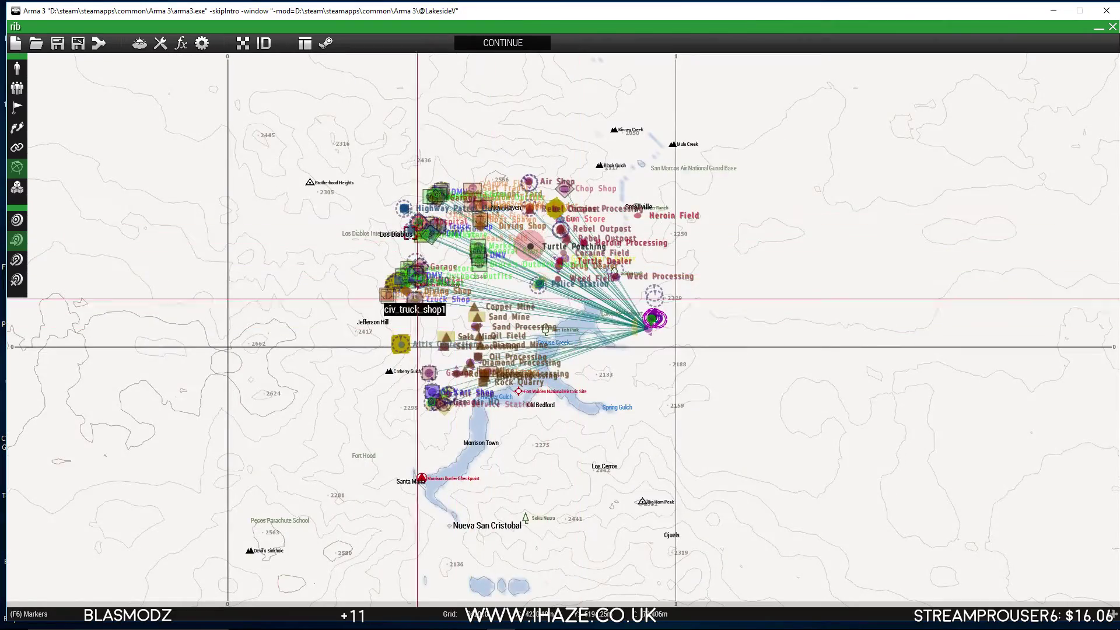
scroll(575, 274, "up", 3)
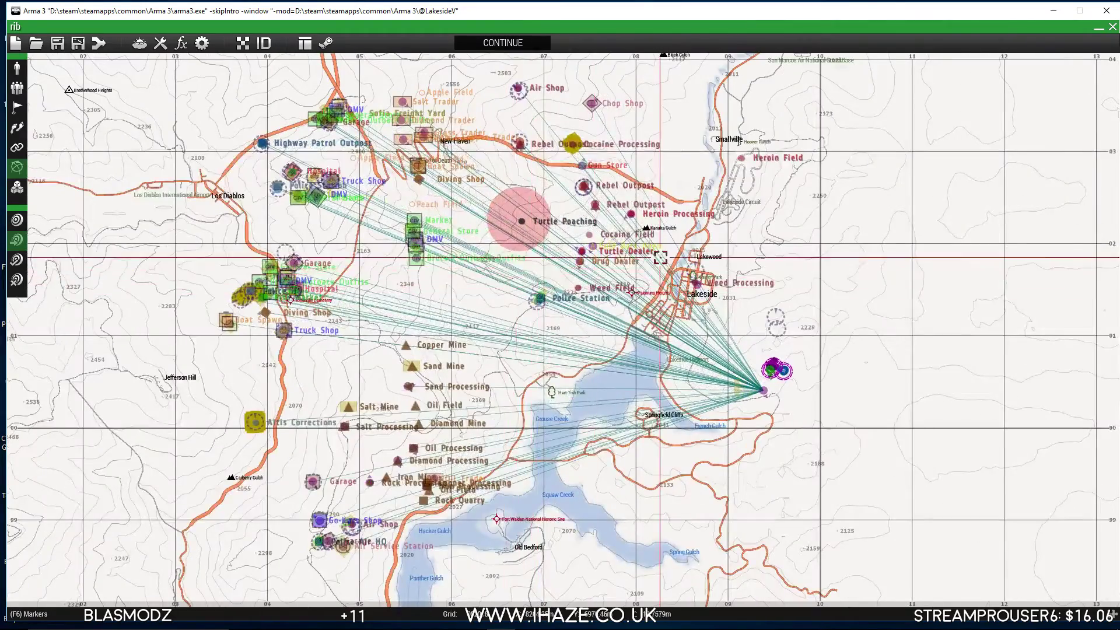
scroll(662, 266, "up", 2)
scroll(671, 293, "down", 3)
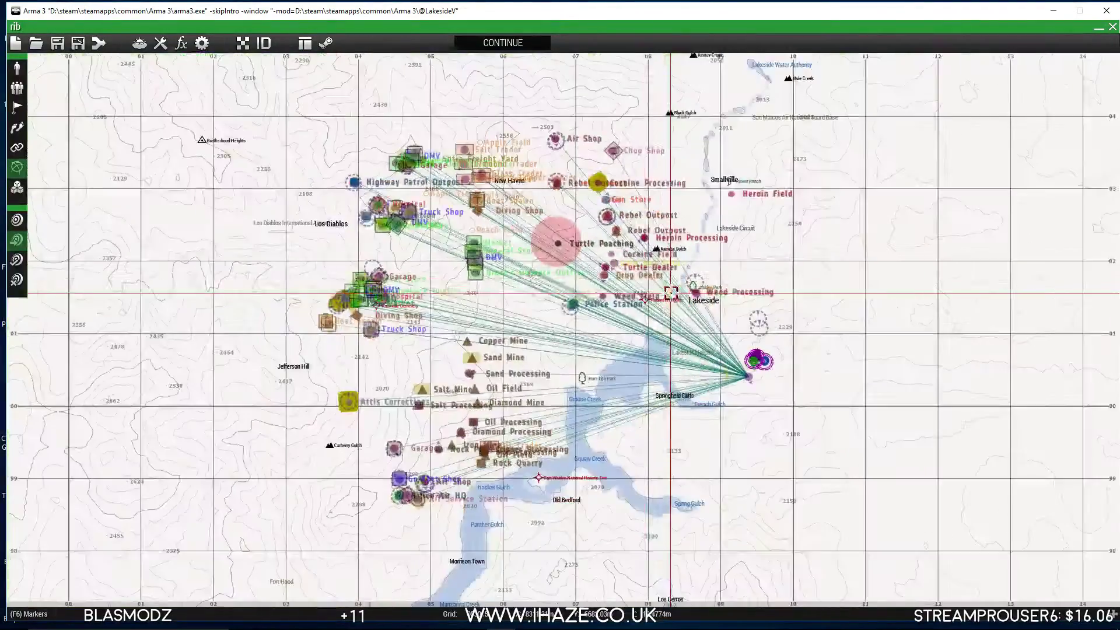
scroll(664, 286, "up", 4)
scroll(659, 282, "down", 2)
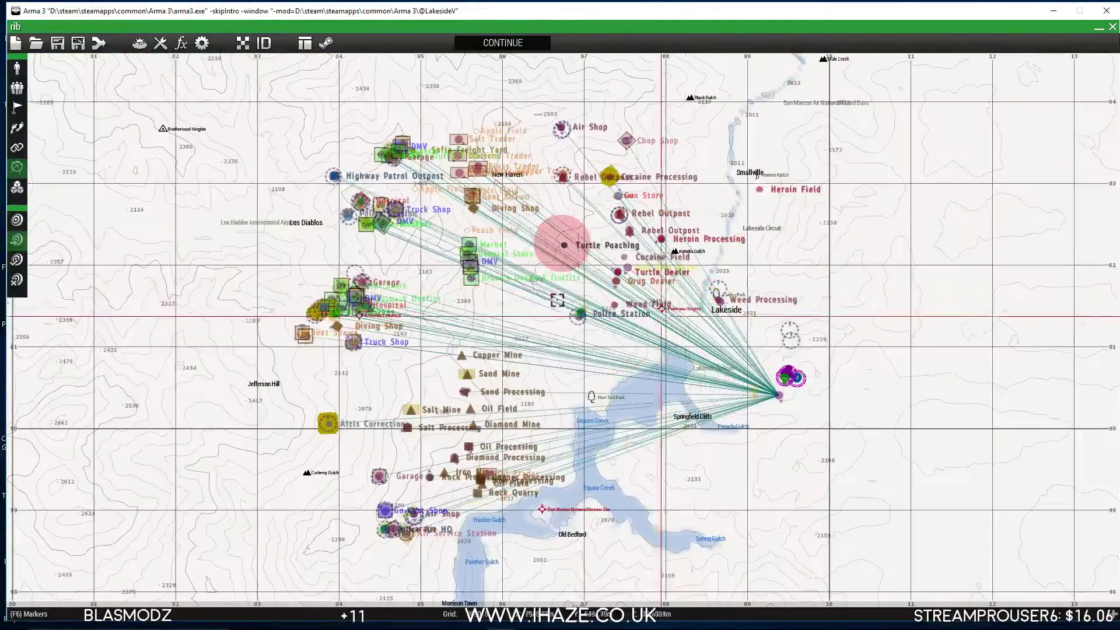
Switch to the remote Windows server through Remote Desktop Connection
scroll(303, 233, "up", 3)
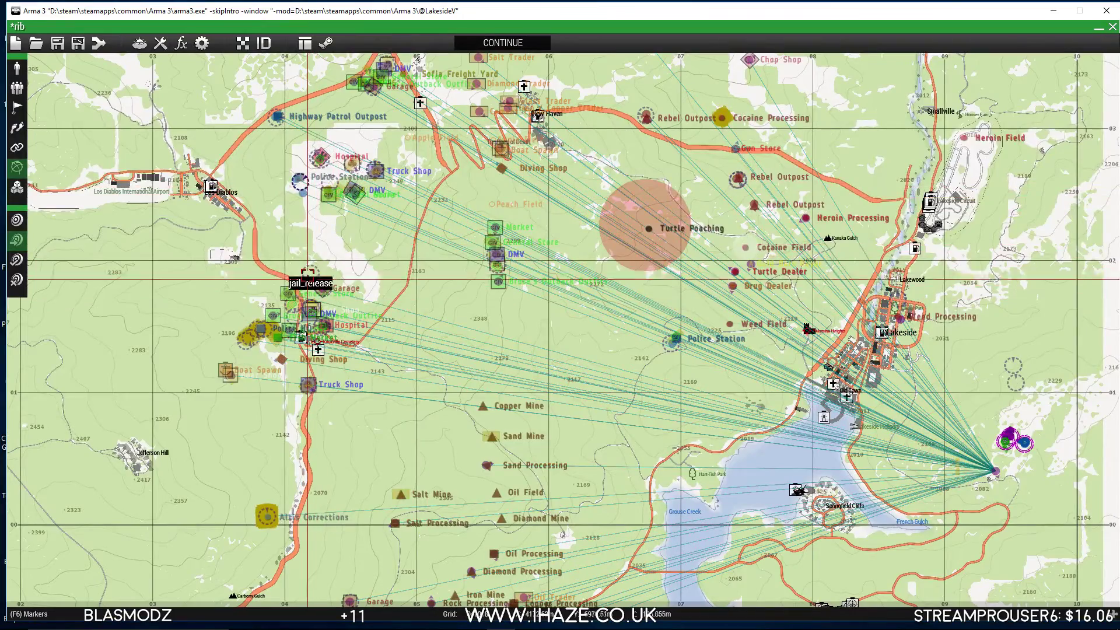
scroll(327, 263, "down", 3)
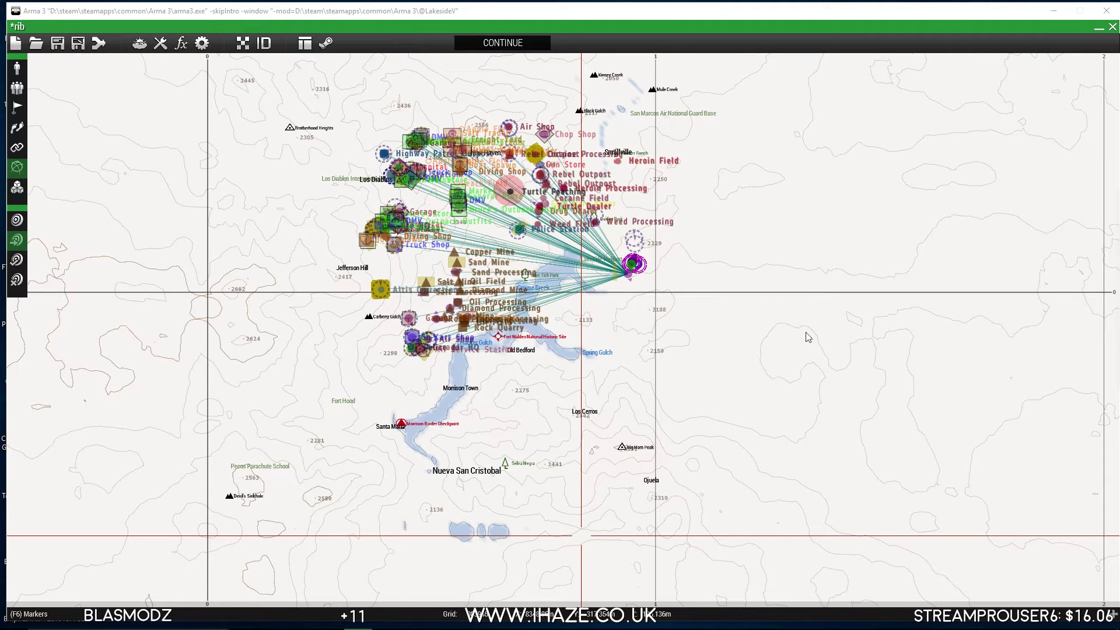
left_click(14, 617)
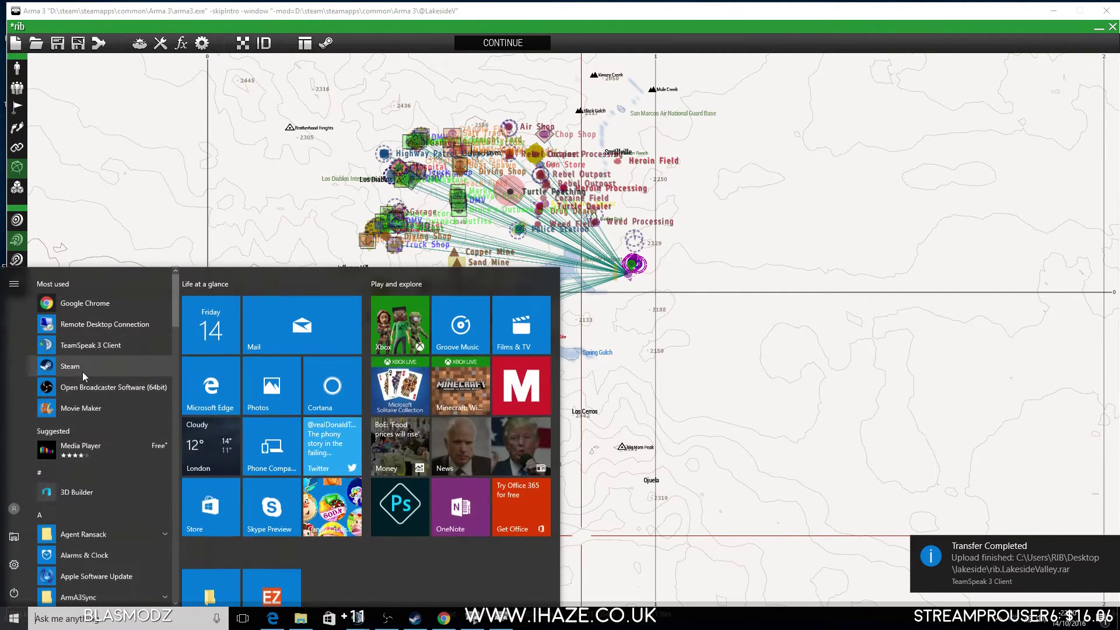
left_click(94, 325)
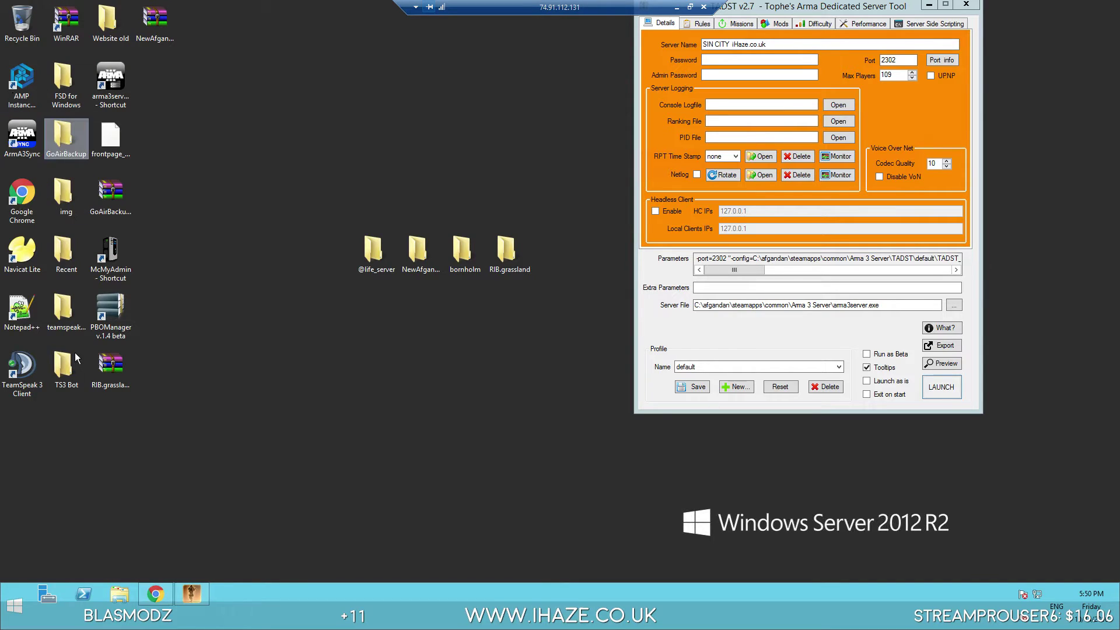
Start the TeamSpeak 3 client on the remote server and connect to the prefilled server address 74.91.112.70
double_click(22, 371)
left_click(607, 106)
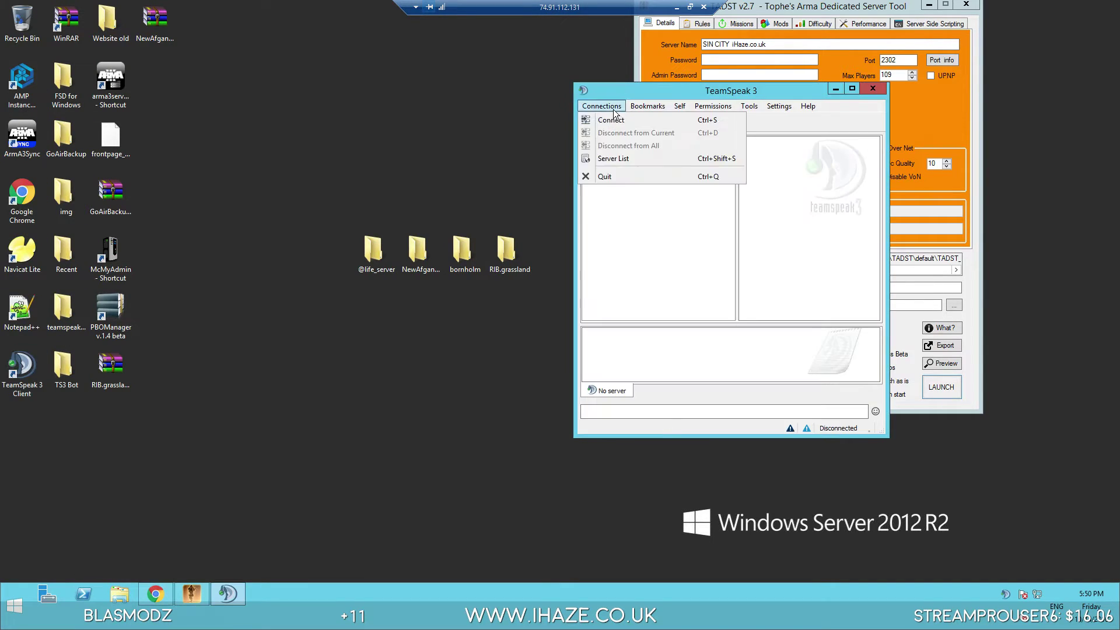
left_click(612, 120)
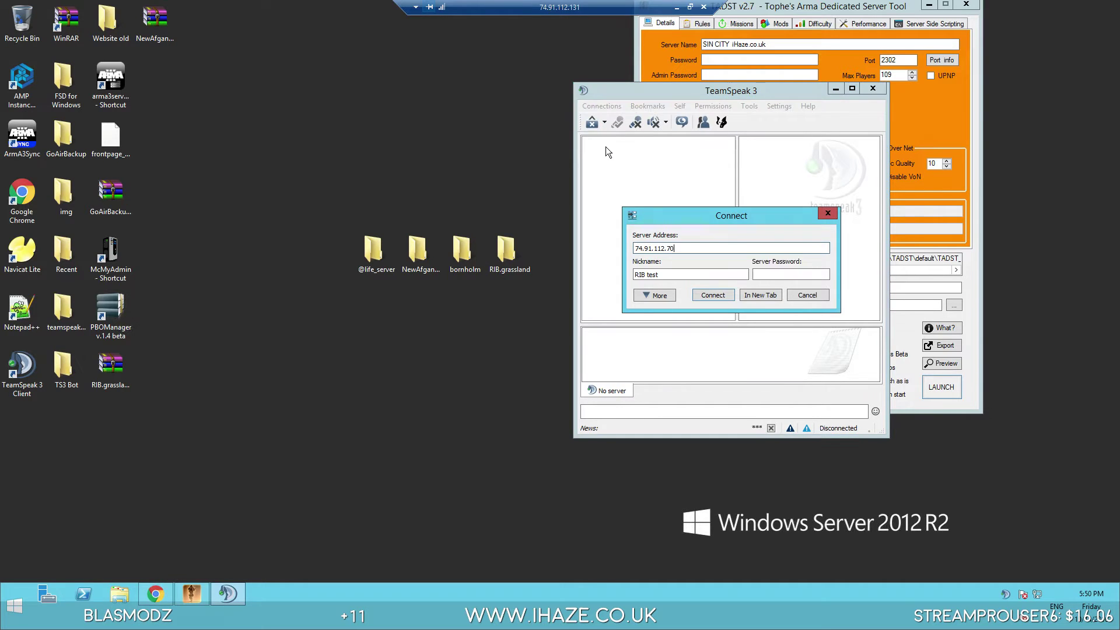
left_click(705, 295)
Download rib.LakesideValley.rar from the files of Chat Room 1, and close the file transfer and file browser windows
right_click(642, 237)
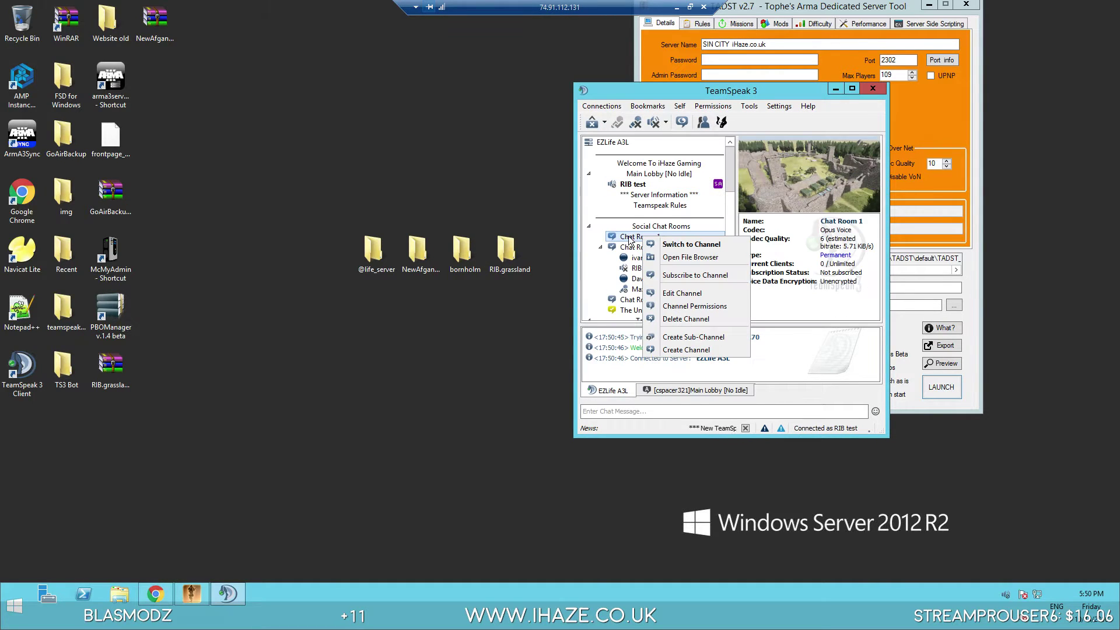
left_click(690, 258)
left_click(449, 247)
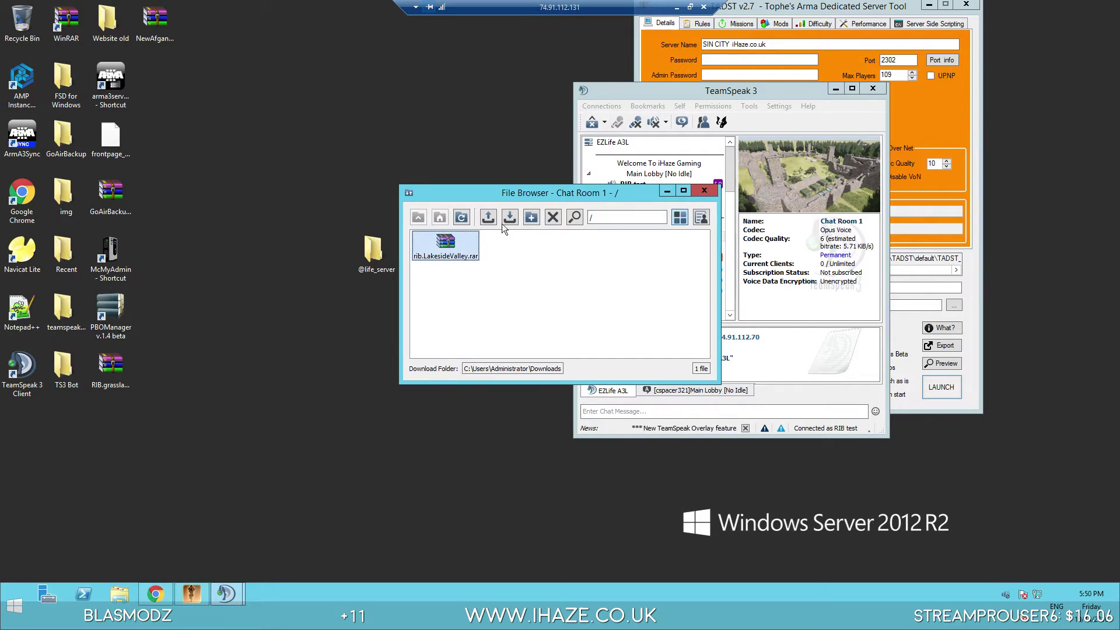
left_click(510, 217)
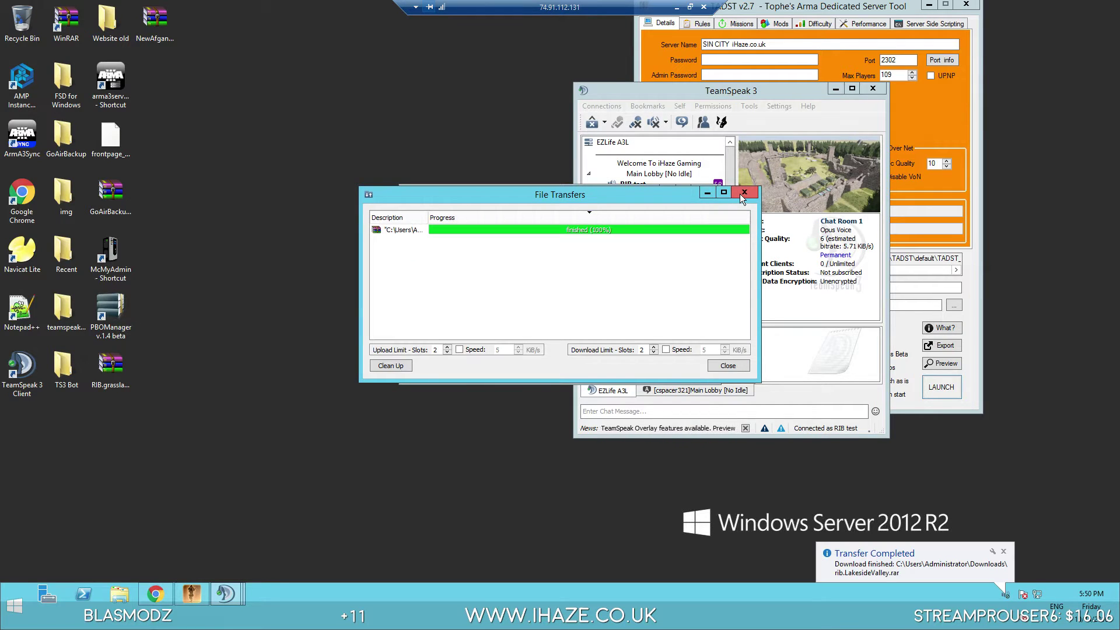
left_click(728, 366)
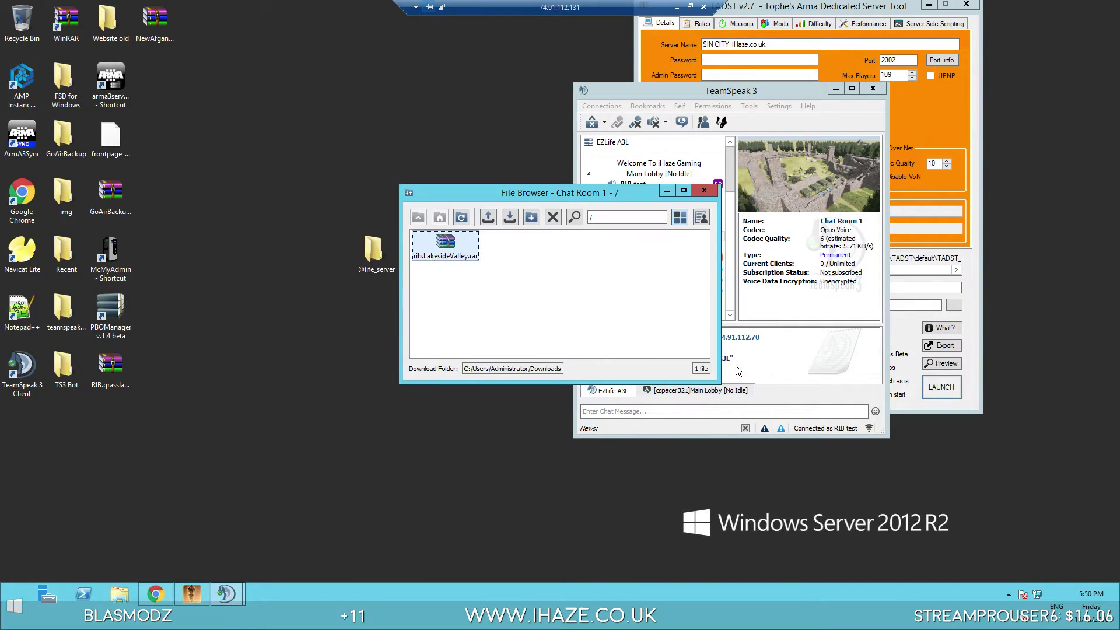
left_click(704, 191)
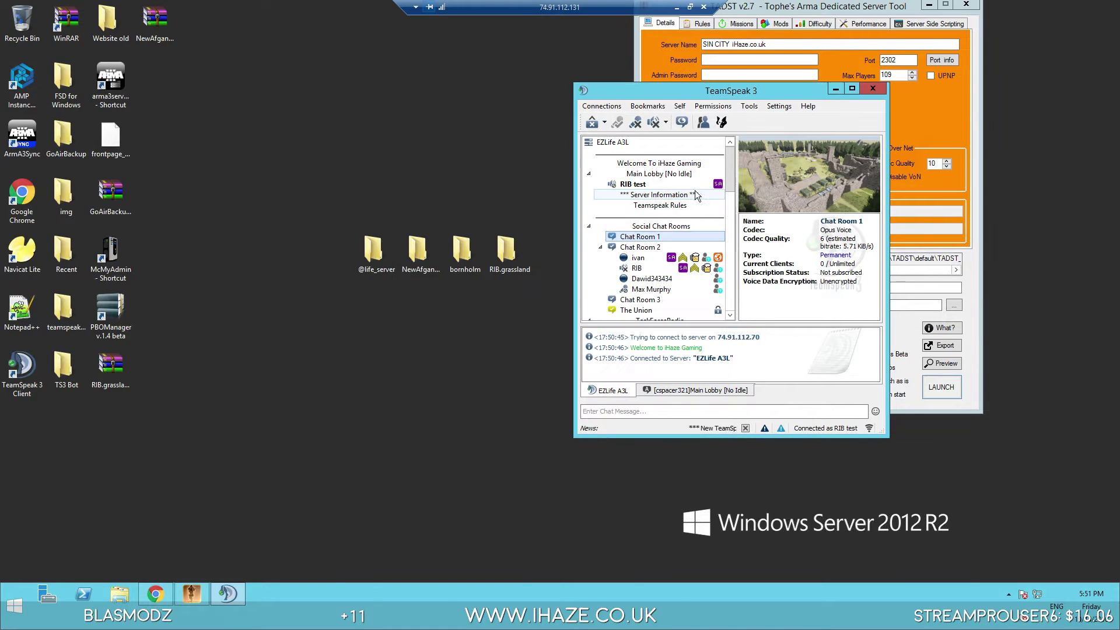
Open the server's Downloads folder in File Explorer and extract rib.LakesideValley.rar there
left_click(317, 332)
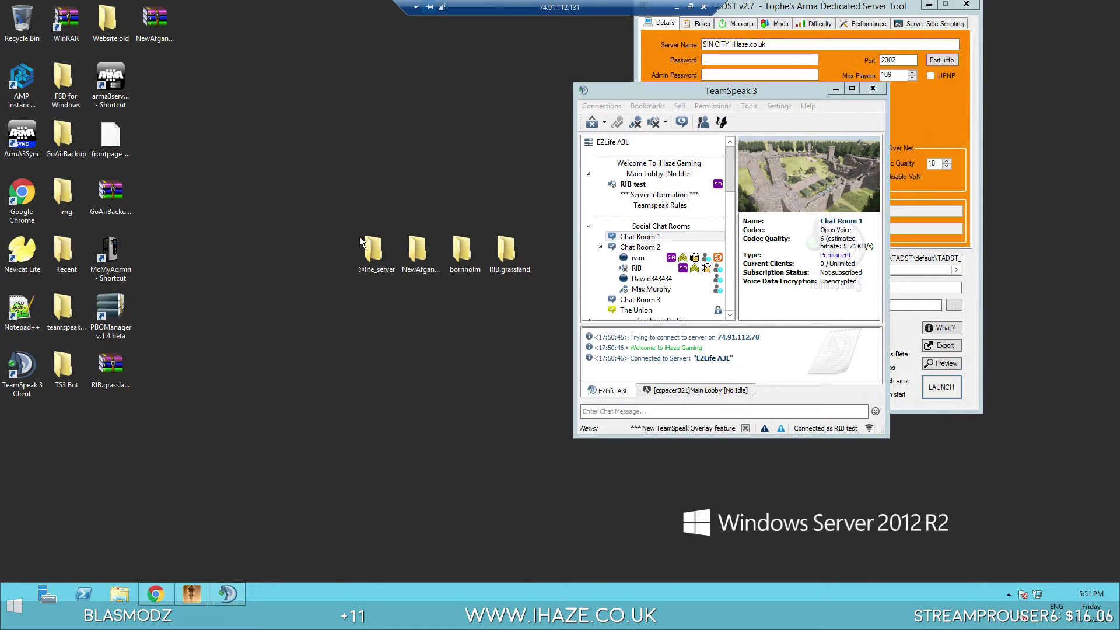
double_click(66, 368)
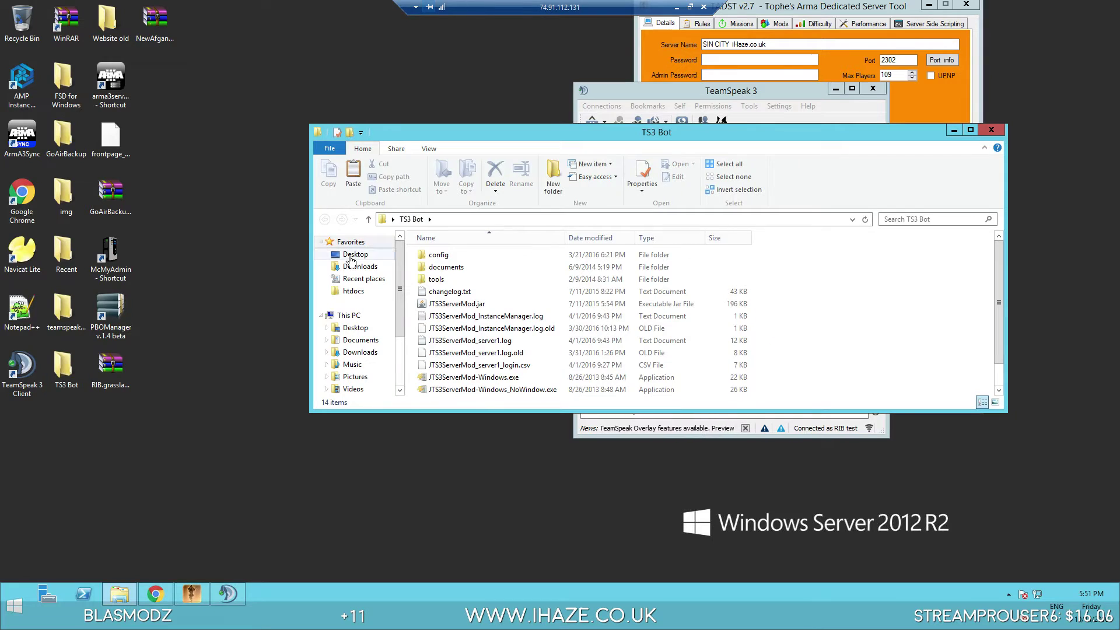
left_click(354, 267)
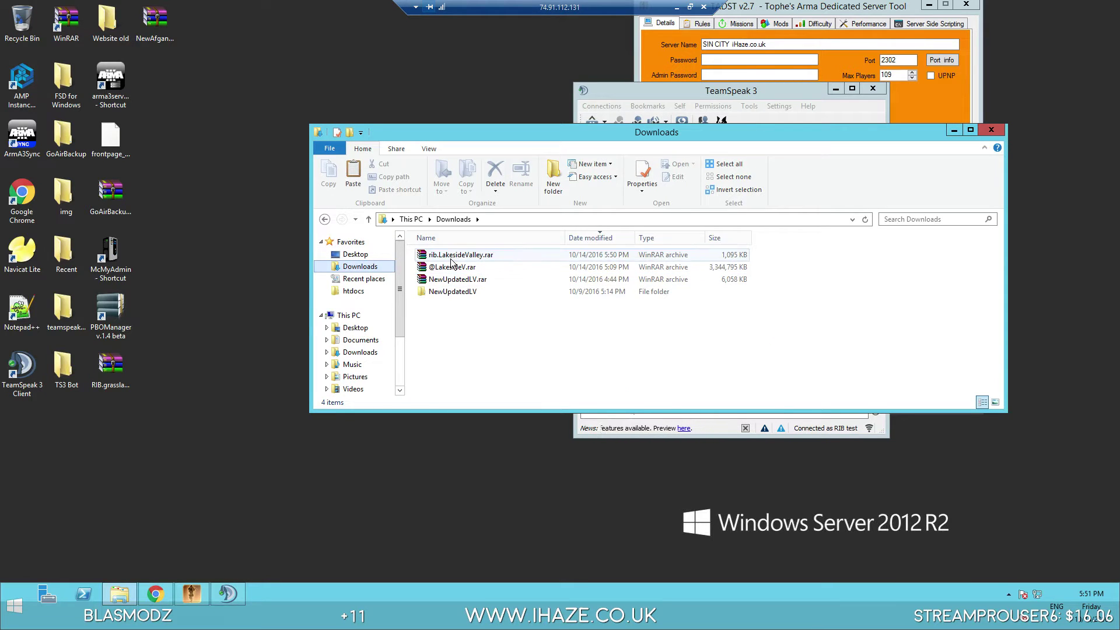
left_click(461, 255)
right_click(452, 258)
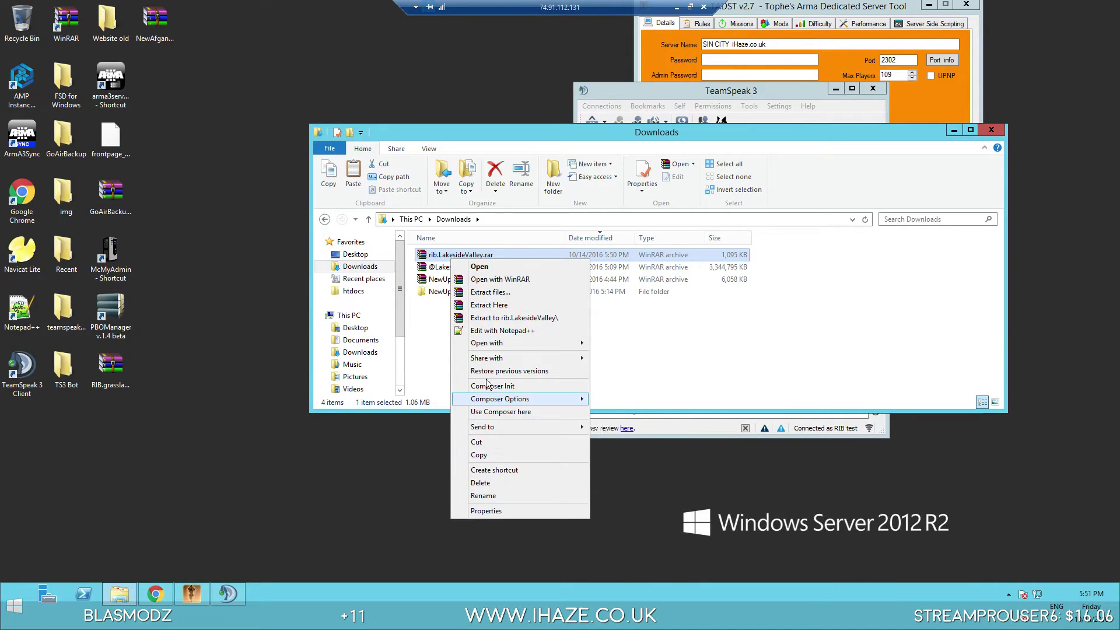
left_click(483, 303)
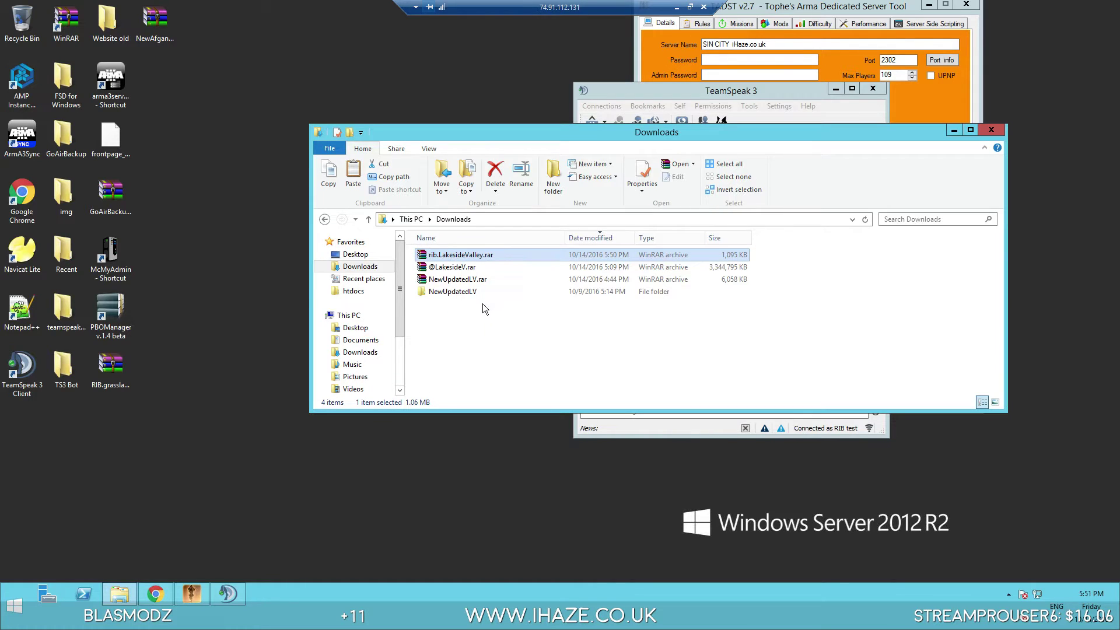
Copy the extracted rib.LakesideValley folder from Downloads to the server's desktop
left_click(449, 303)
right_click(449, 304)
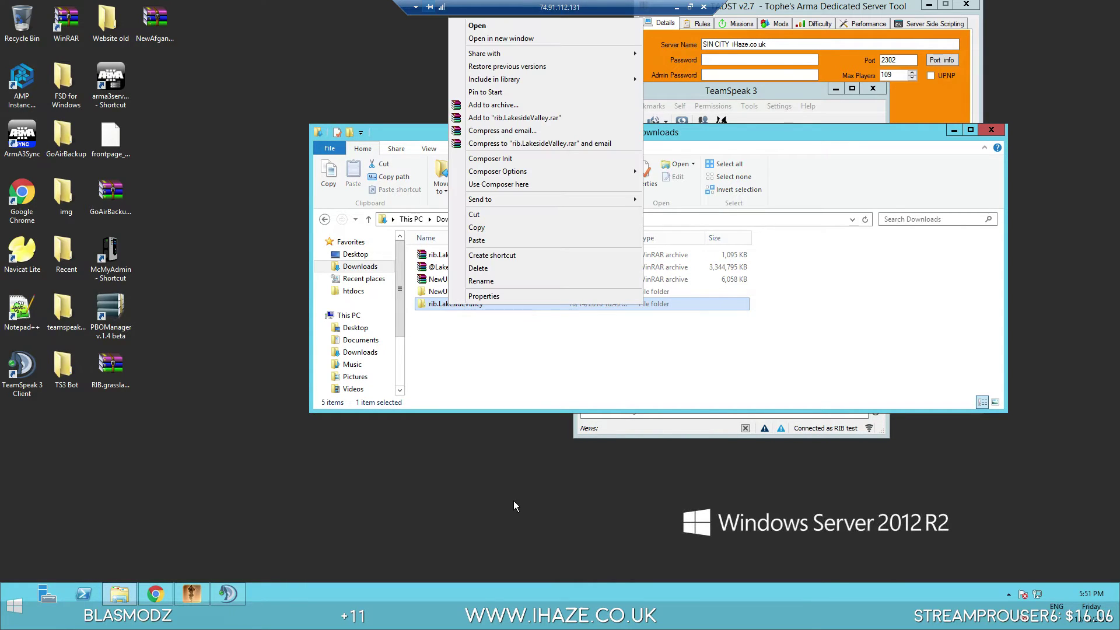
left_click(496, 227)
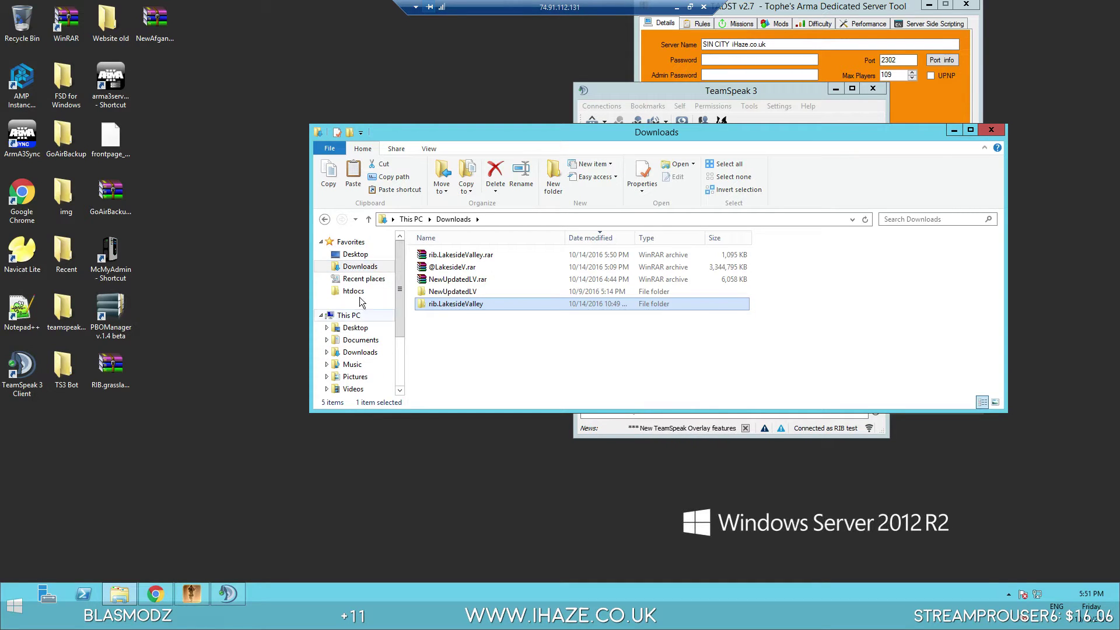
left_click(349, 315)
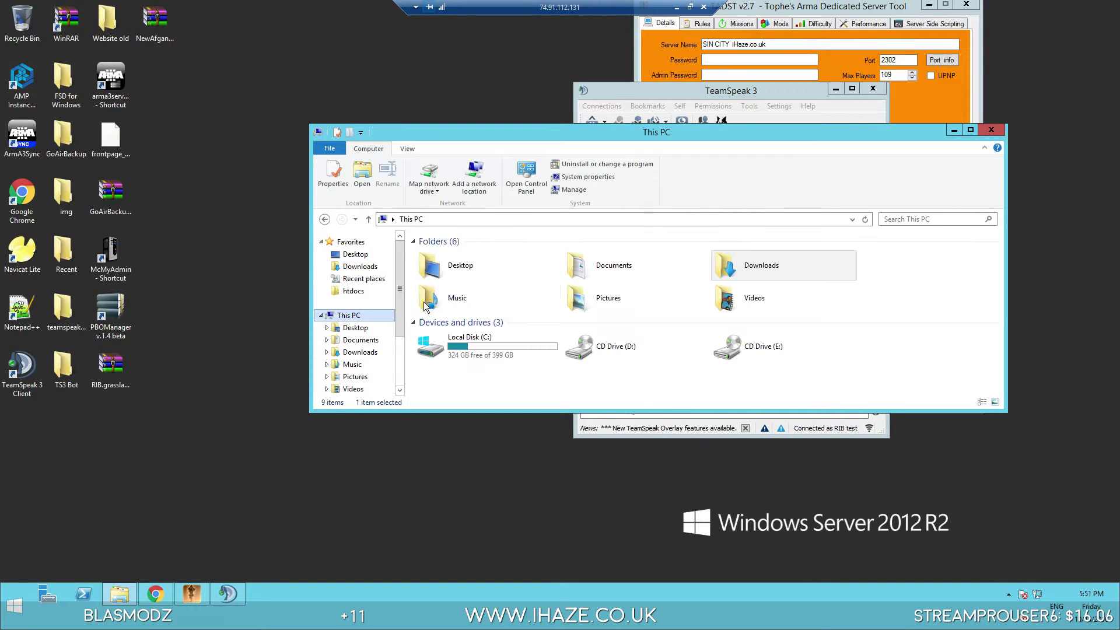
right_click(285, 435)
left_click(318, 480)
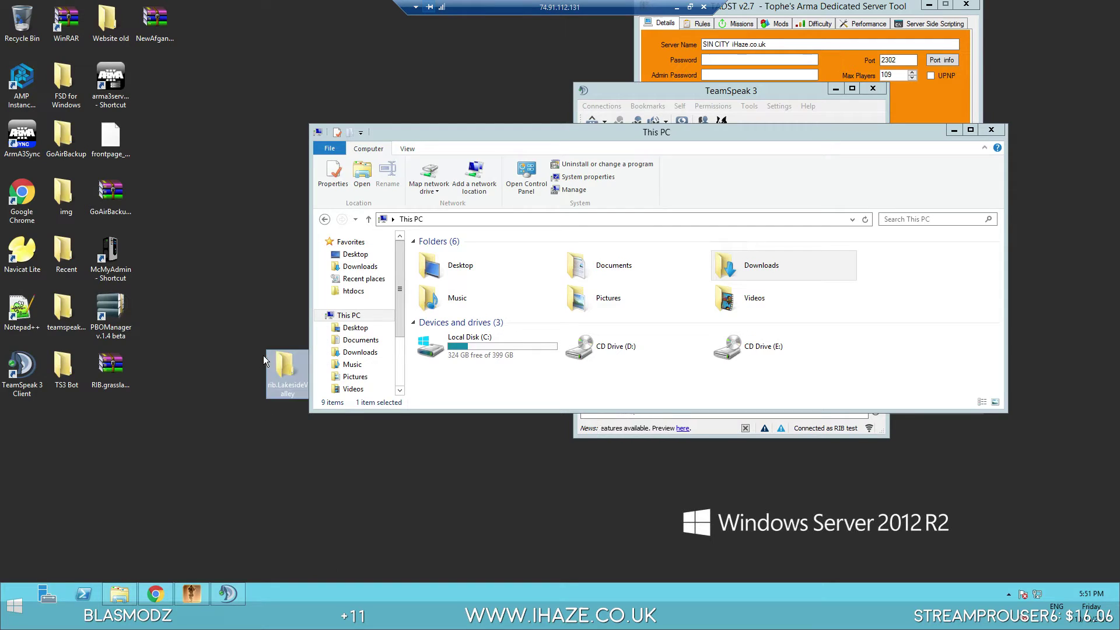
Check the contents of the rib.LakesideValley folder on the server's desktop and close its window
double_click(277, 362)
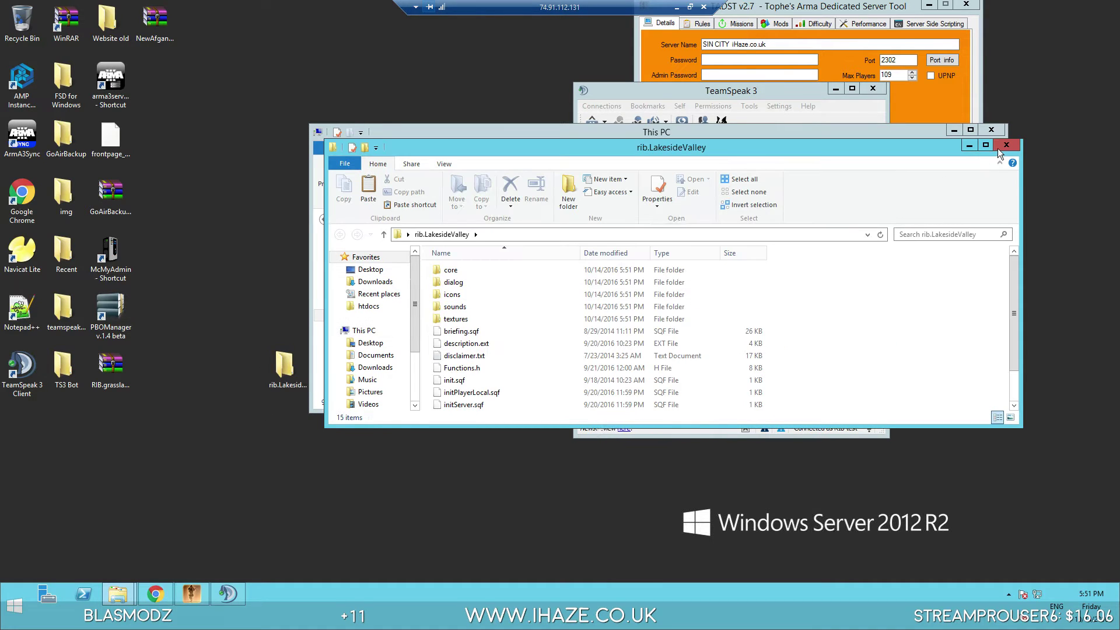
left_click(999, 148)
right_click(266, 375)
right_click(282, 351)
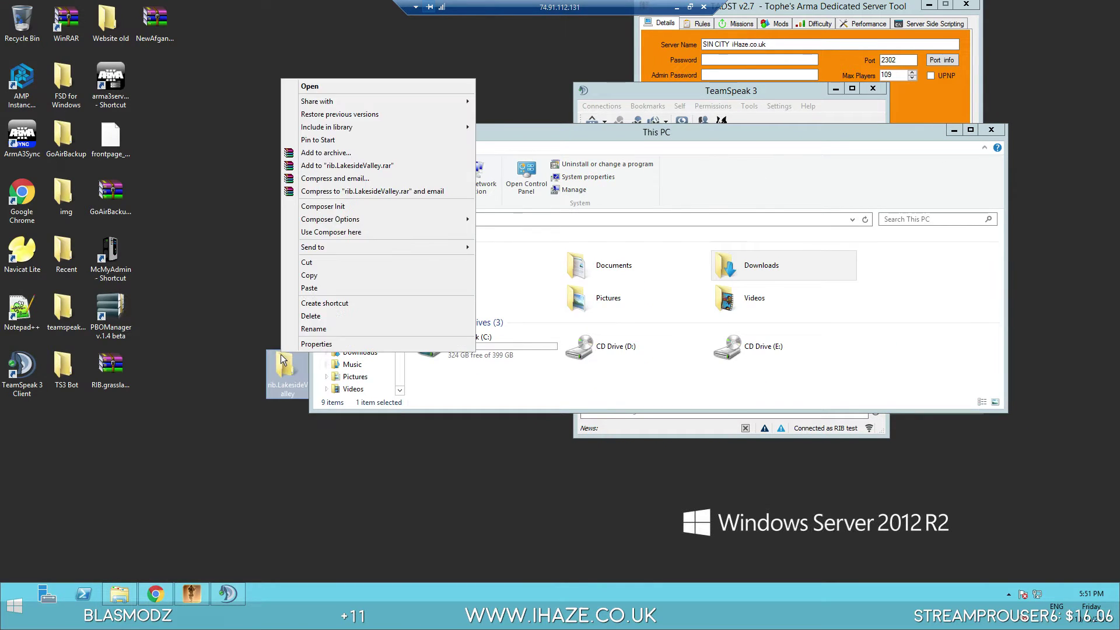
key("Escape")
Open the mpmissions folder under afgandan\steamapps\common\Arma 3 Server on Local Disk (C:)
left_click(480, 345)
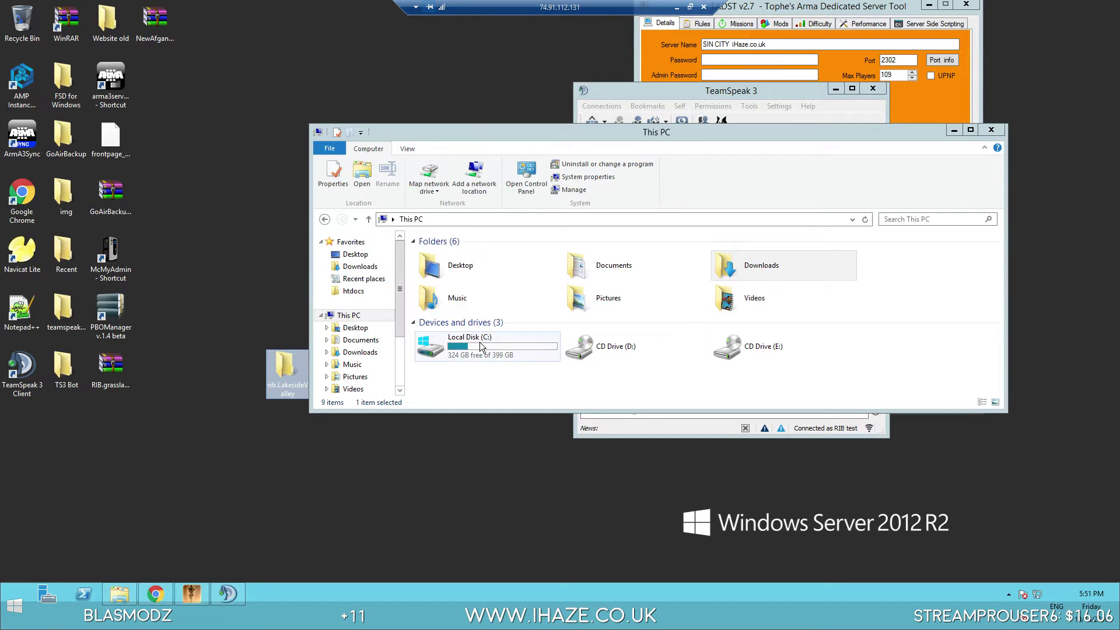
double_click(480, 346)
double_click(440, 267)
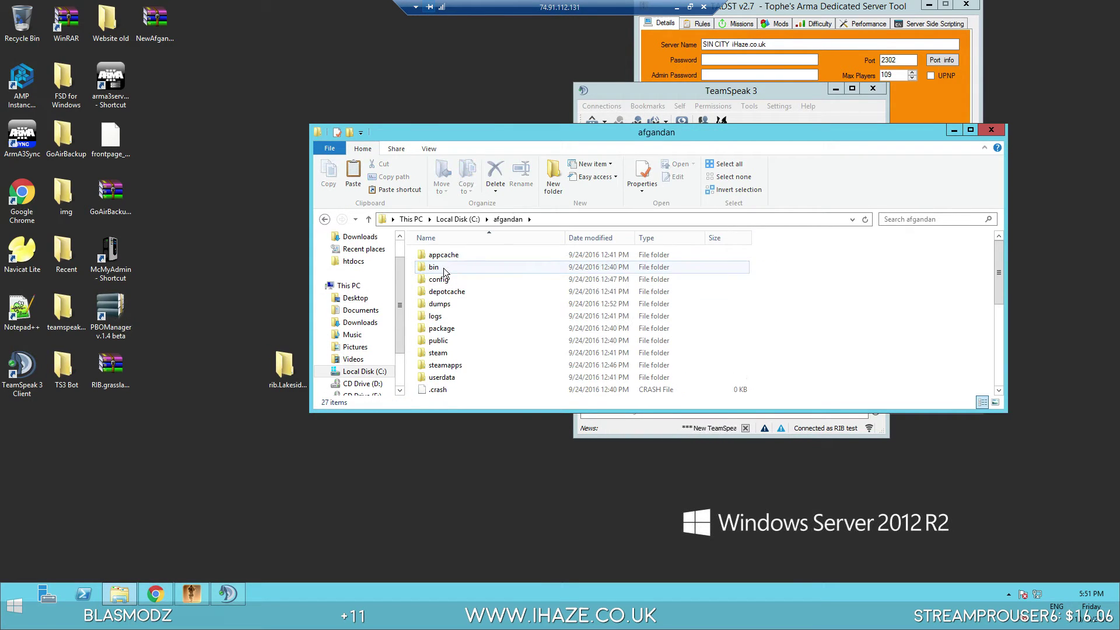
double_click(444, 366)
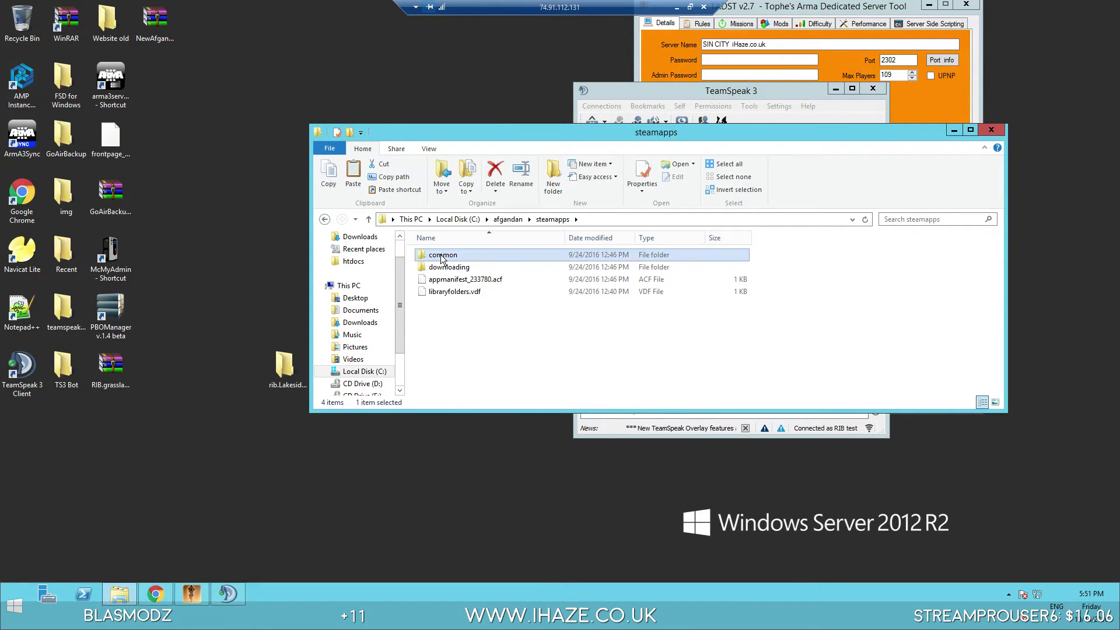
double_click(441, 255)
left_click(441, 257)
double_click(441, 257)
scroll(493, 351, "down", 5)
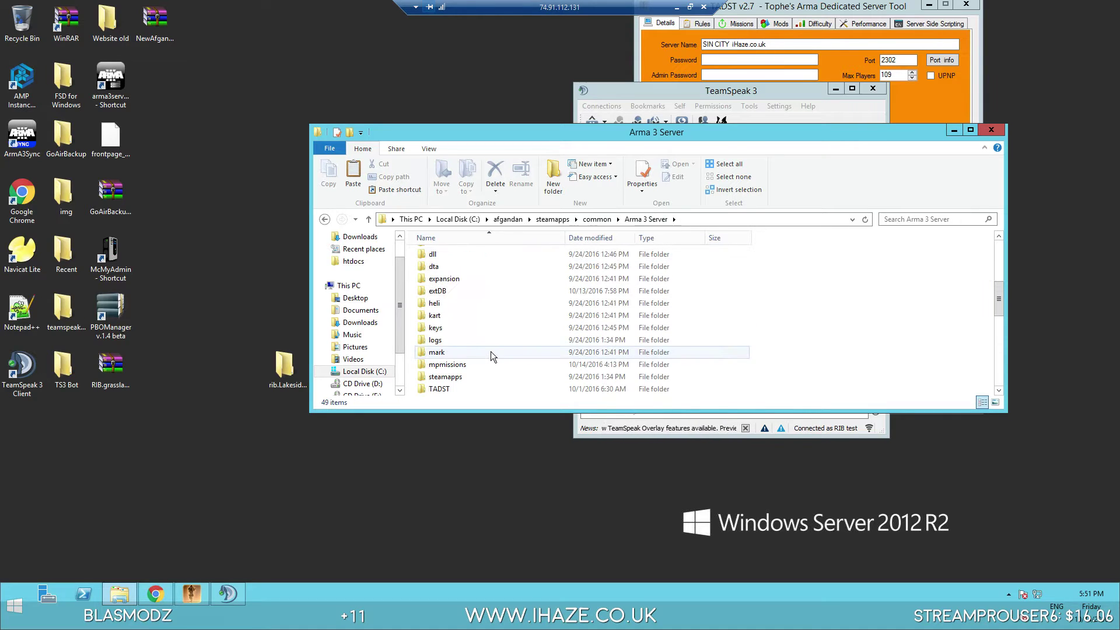
left_click(446, 366)
double_click(446, 367)
Paste the copied rib.LakesideValley folder into the mpmissions folder
right_click(466, 334)
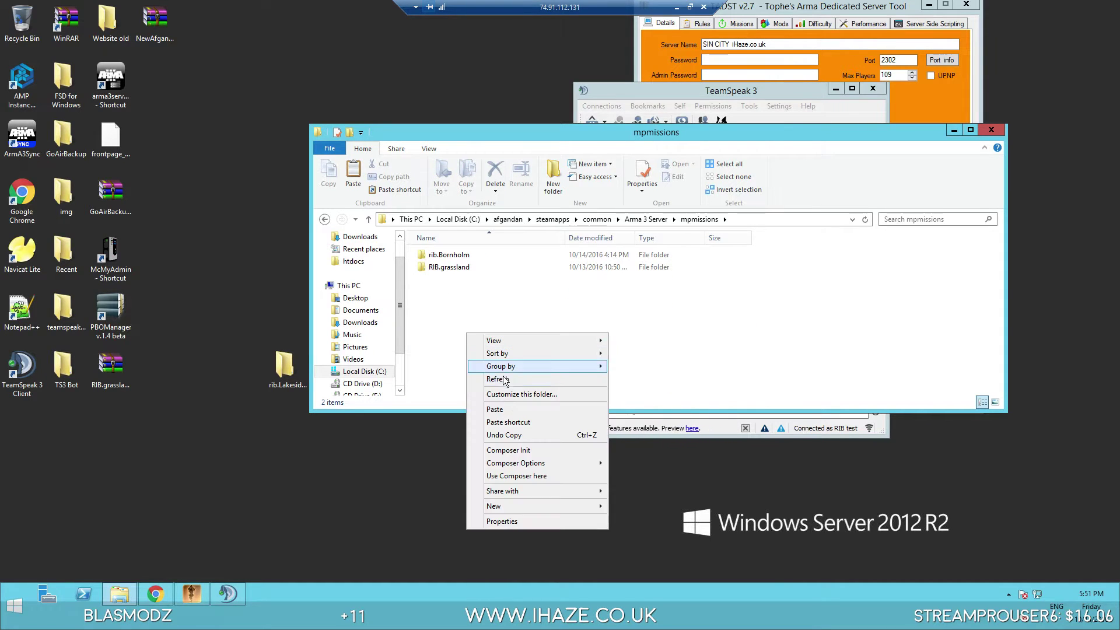
left_click(497, 406)
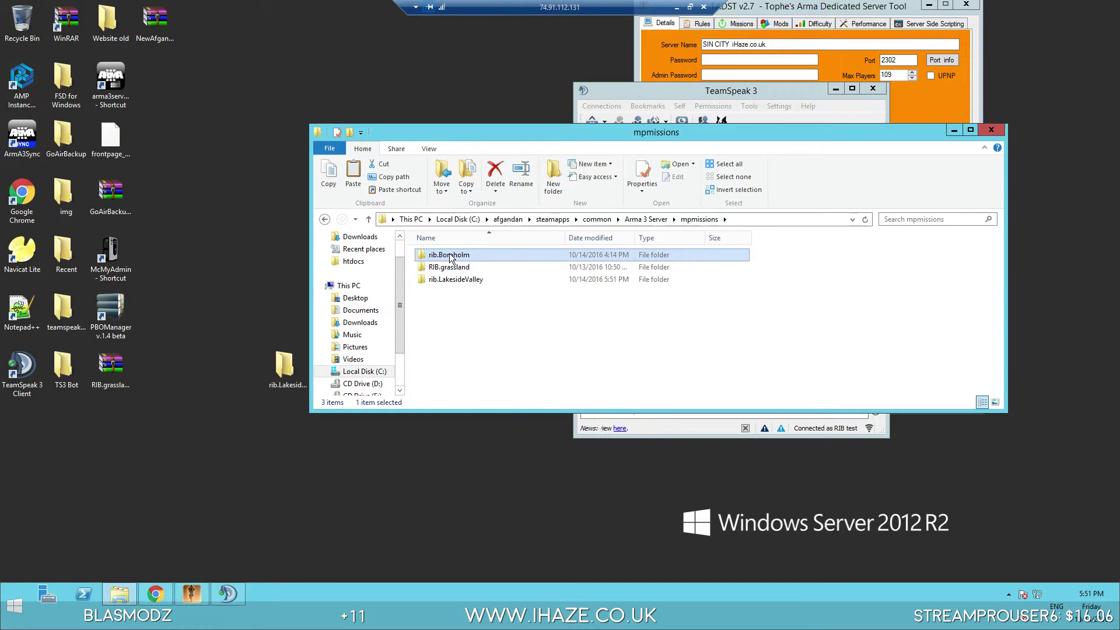
left_click(474, 323)
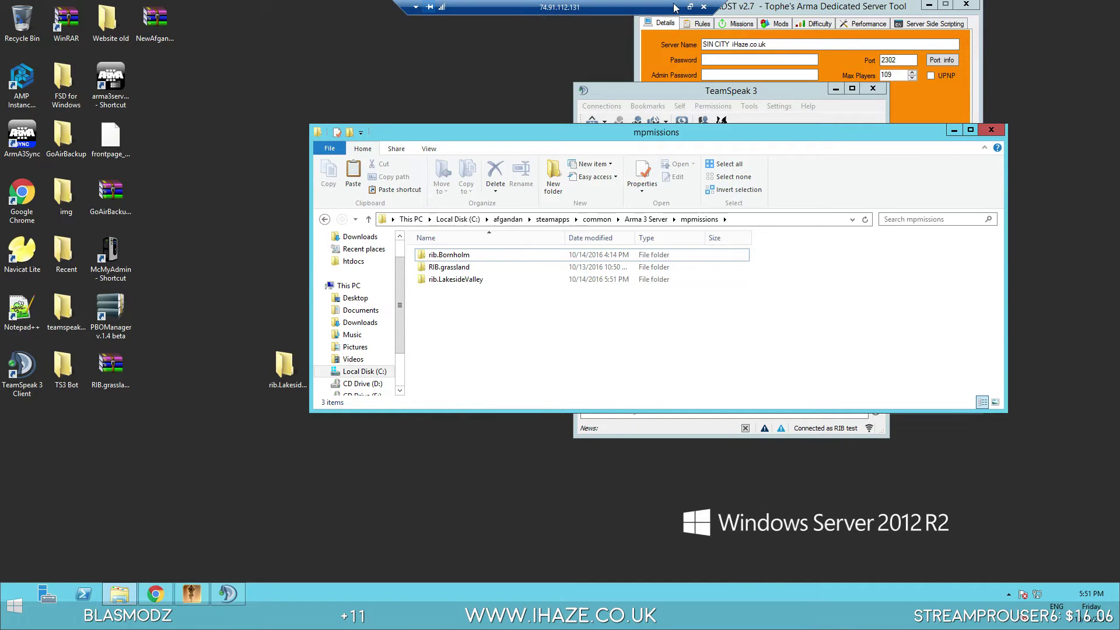
key("alt+Tab")
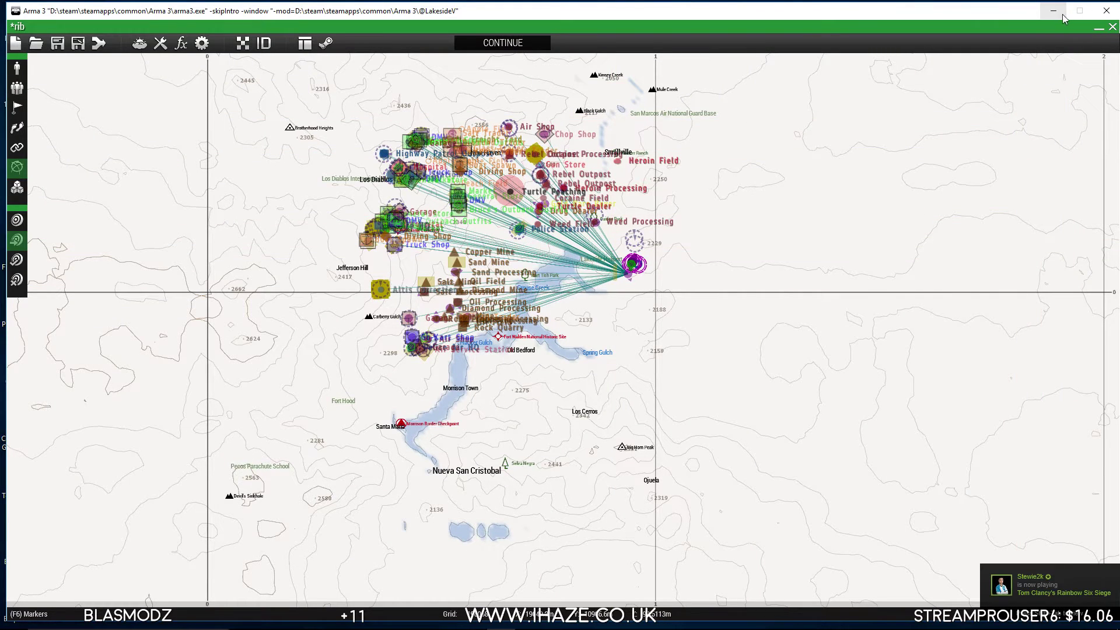
key("alt+Tab")
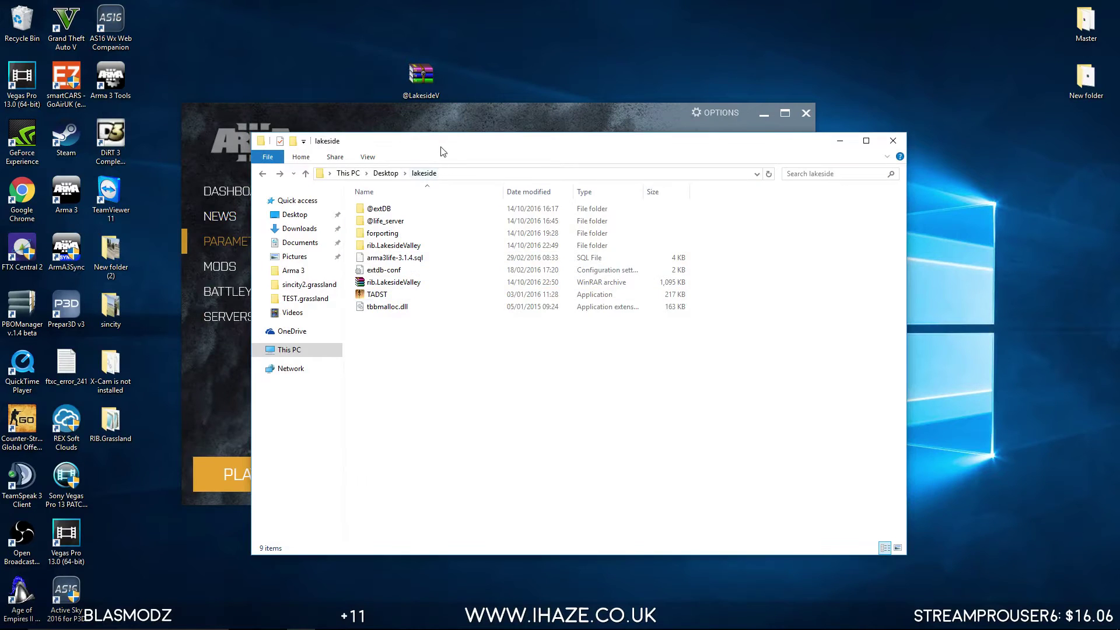
left_click_drag(440, 147, 514, 183)
left_click(456, 247)
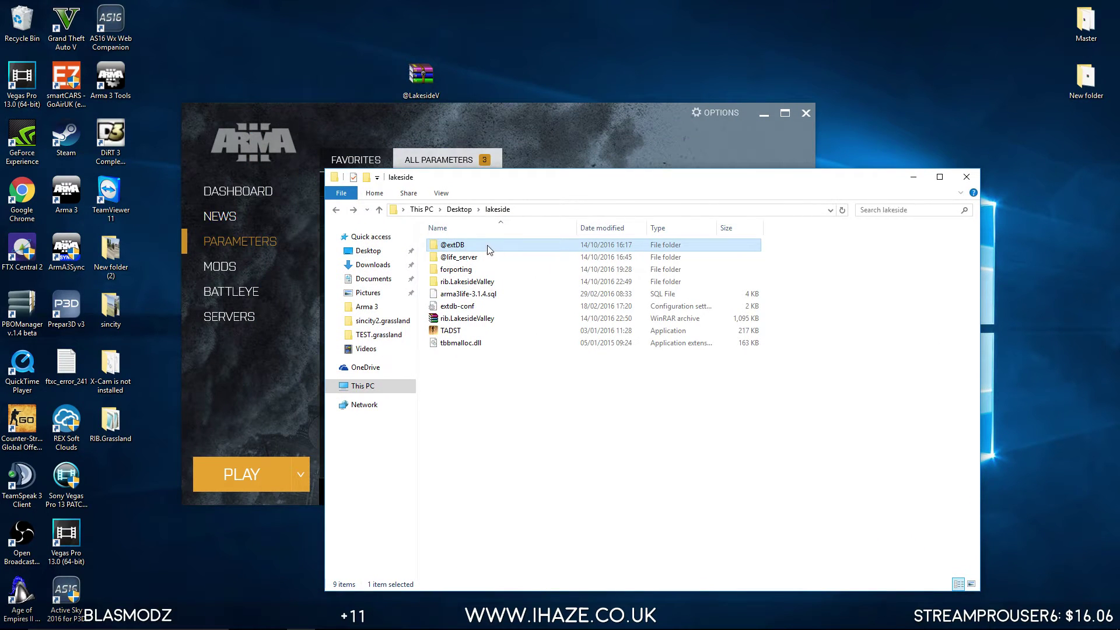
left_click(483, 418)
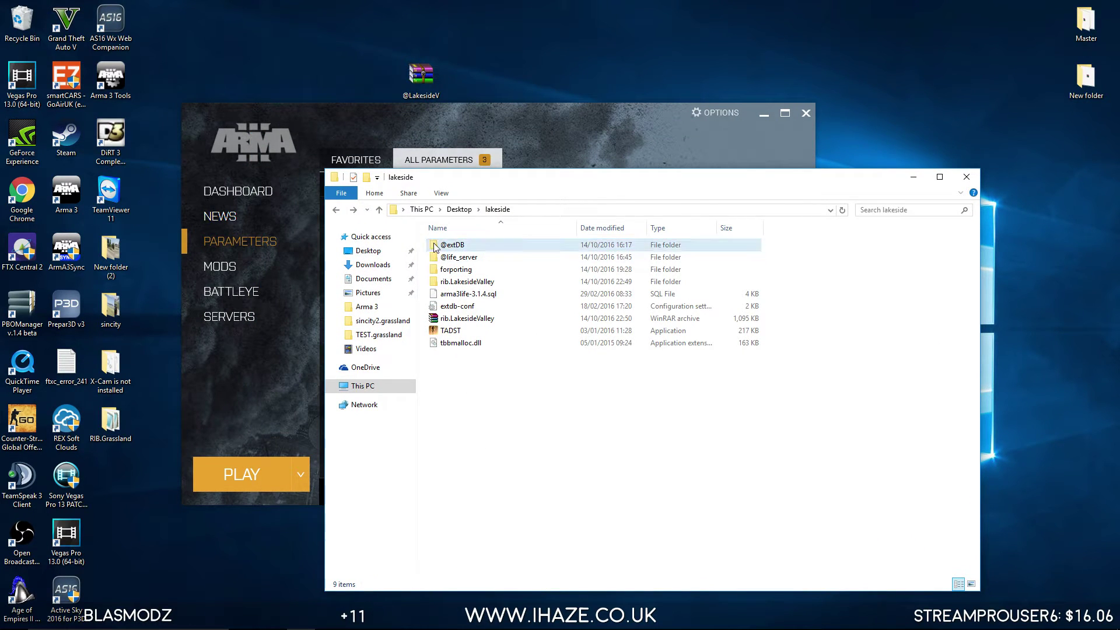
left_click(463, 252)
left_click(459, 258)
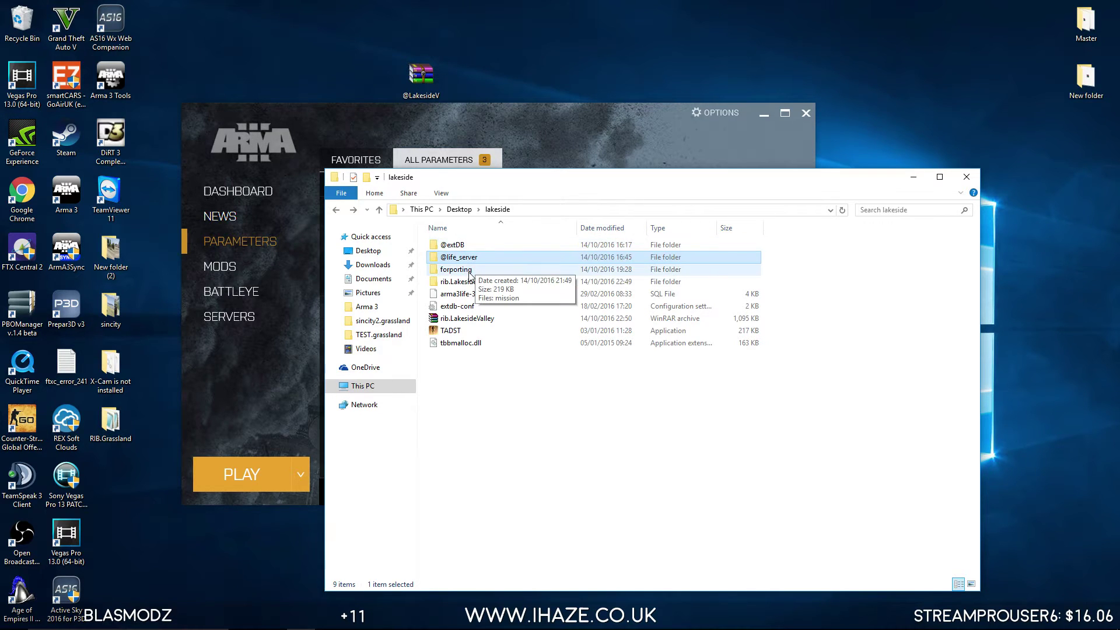
left_click(476, 283)
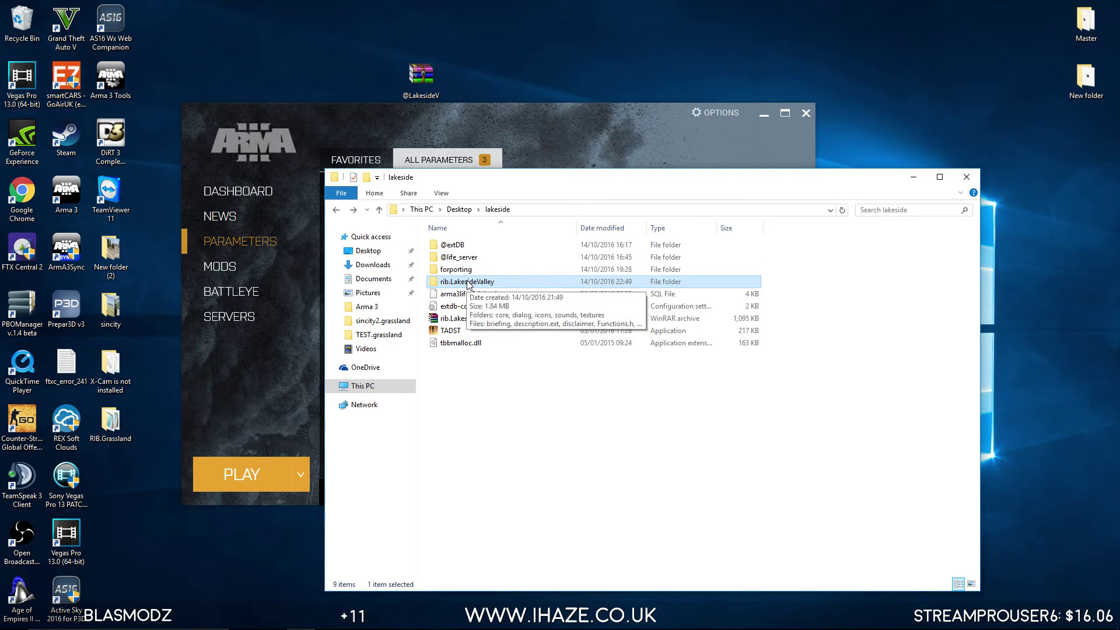
Examine the arma3life-3.1.4.sql, extdb-conf, TADST and tbbmalloc.dll files in the local lakeside folder
left_click(476, 296)
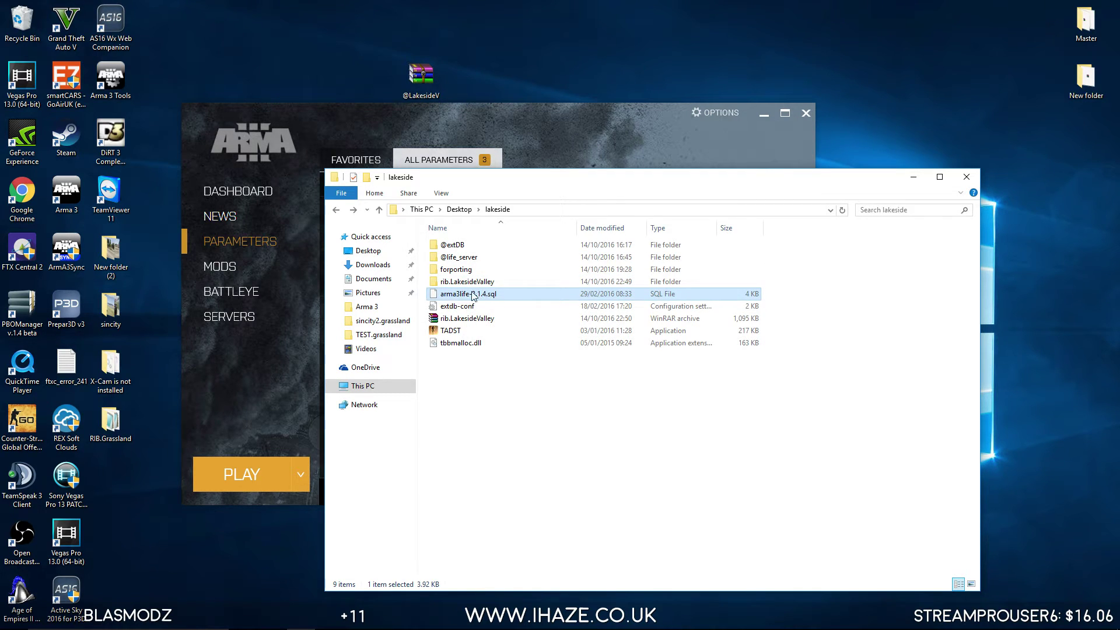
left_click(467, 308)
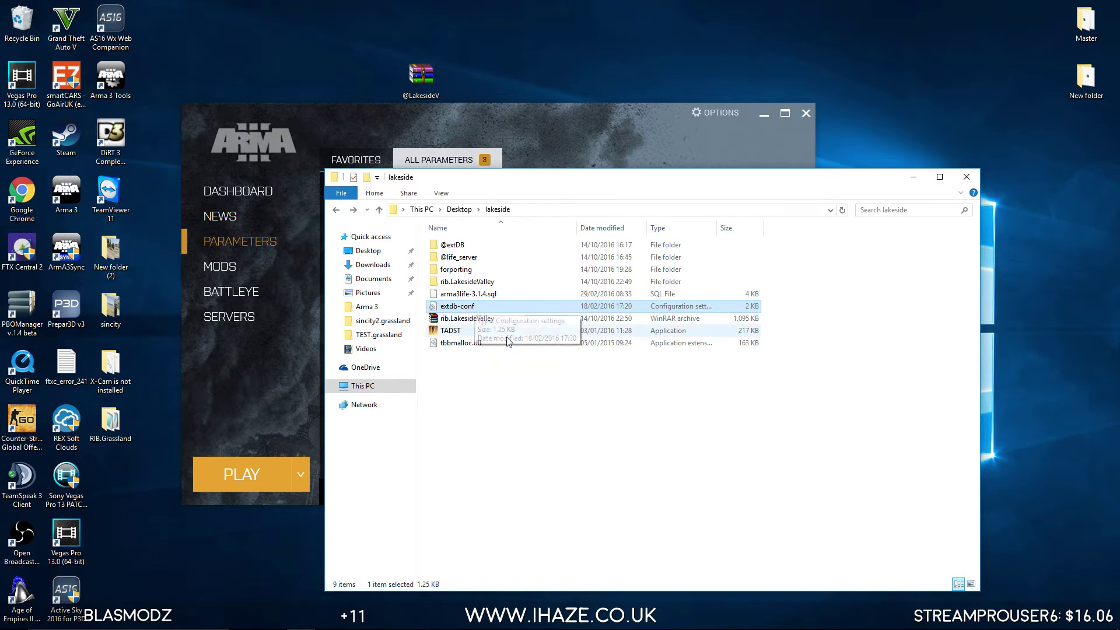
left_click(458, 331)
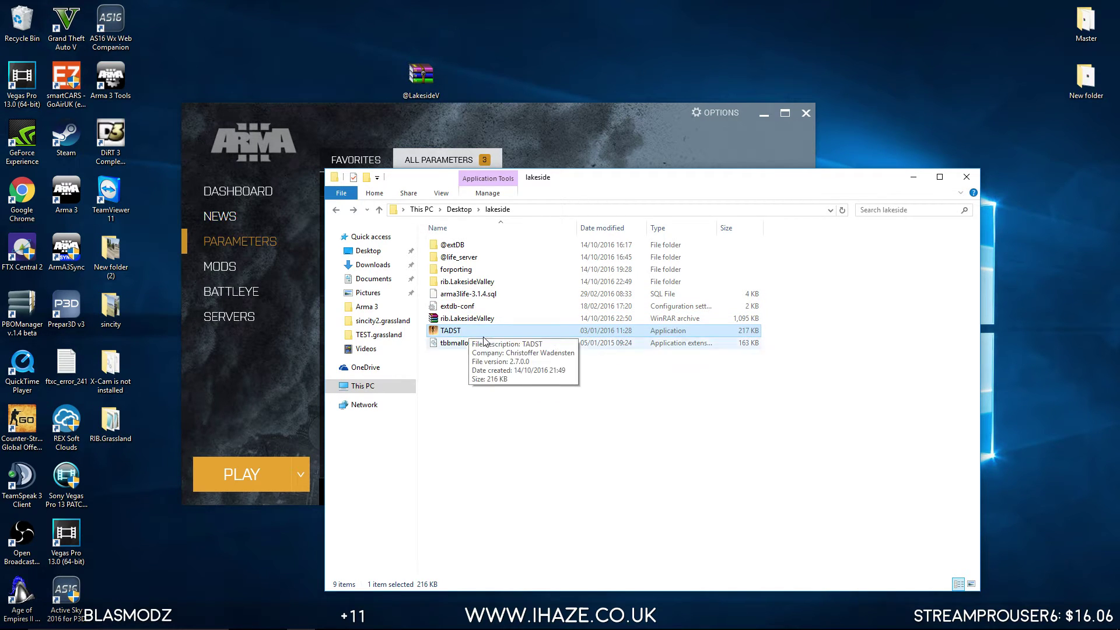
left_click(462, 344)
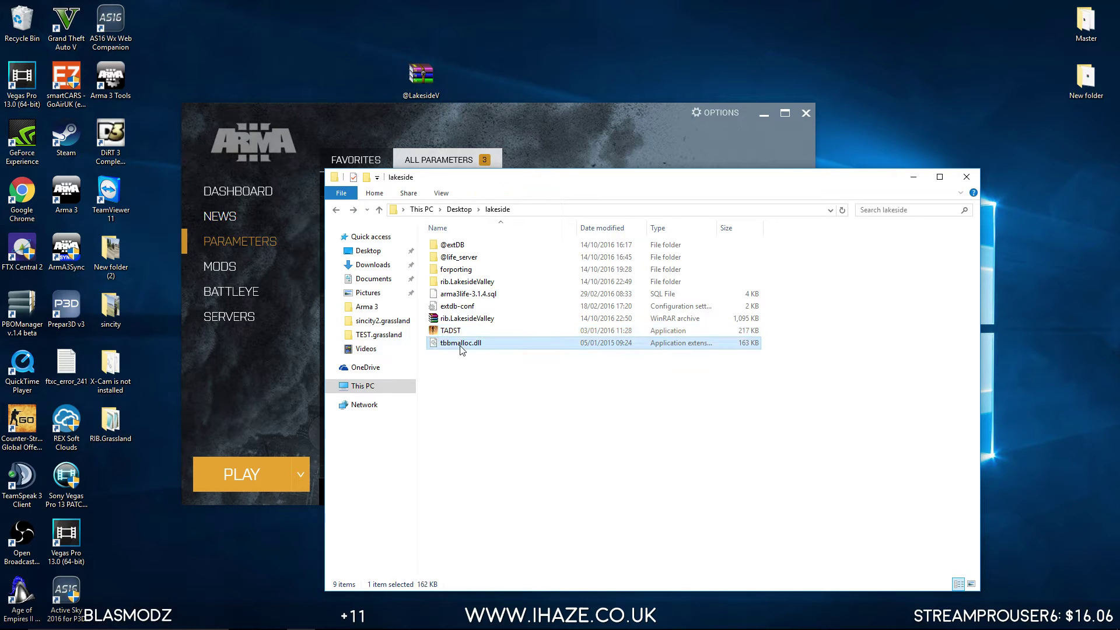
Switch to the remote server session, open the Arma 3 Server folder above mpmissions, and enlarge its window to show more files
left_click(513, 623)
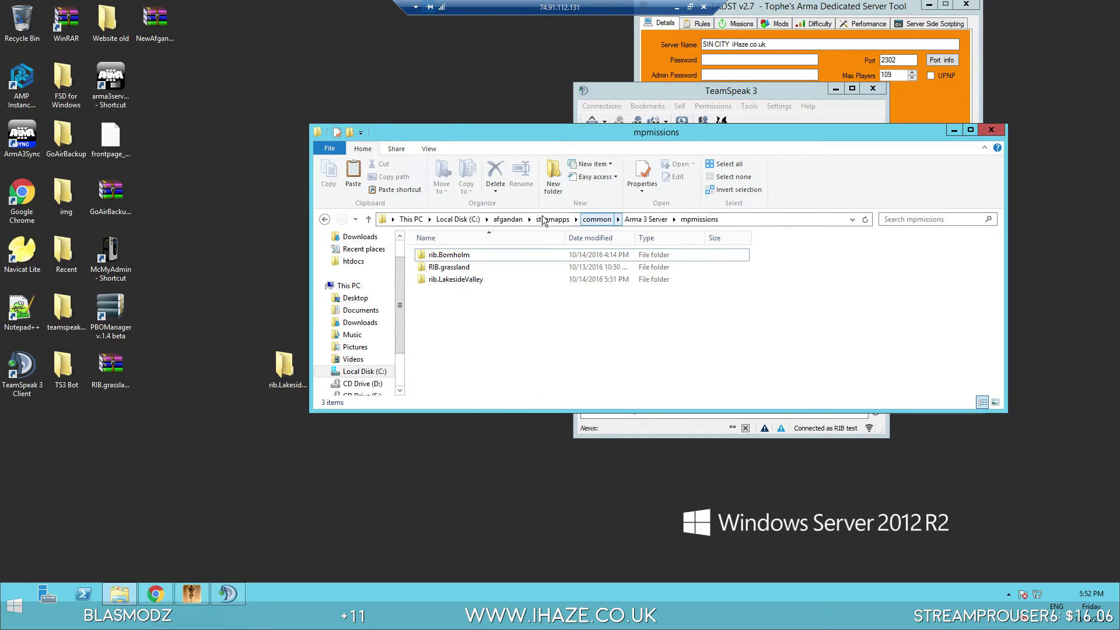
left_click(507, 220)
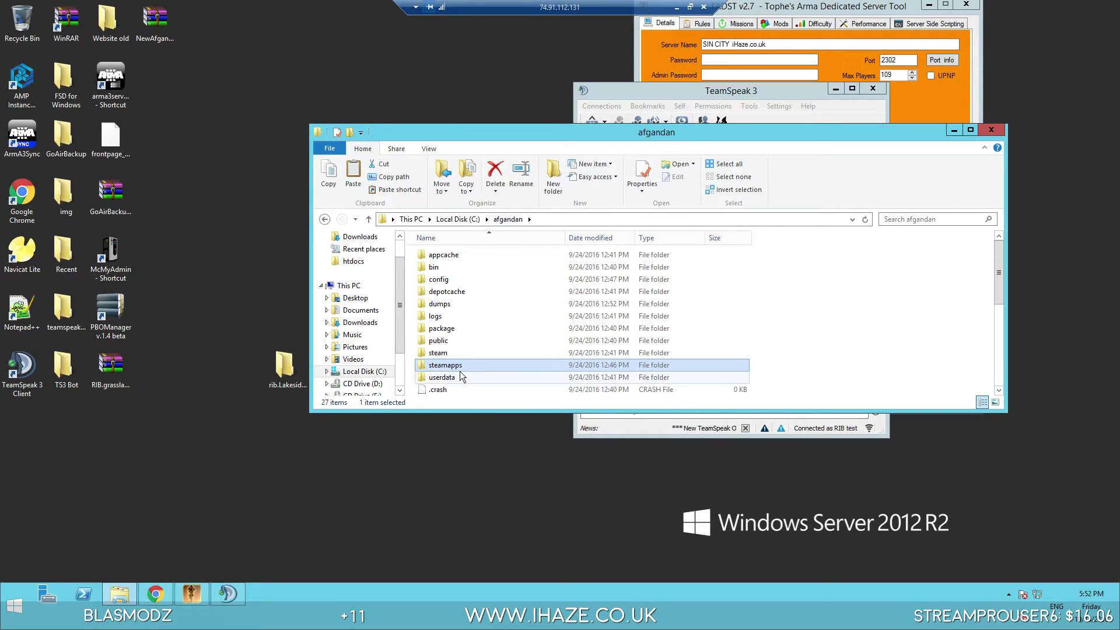
left_click(325, 219)
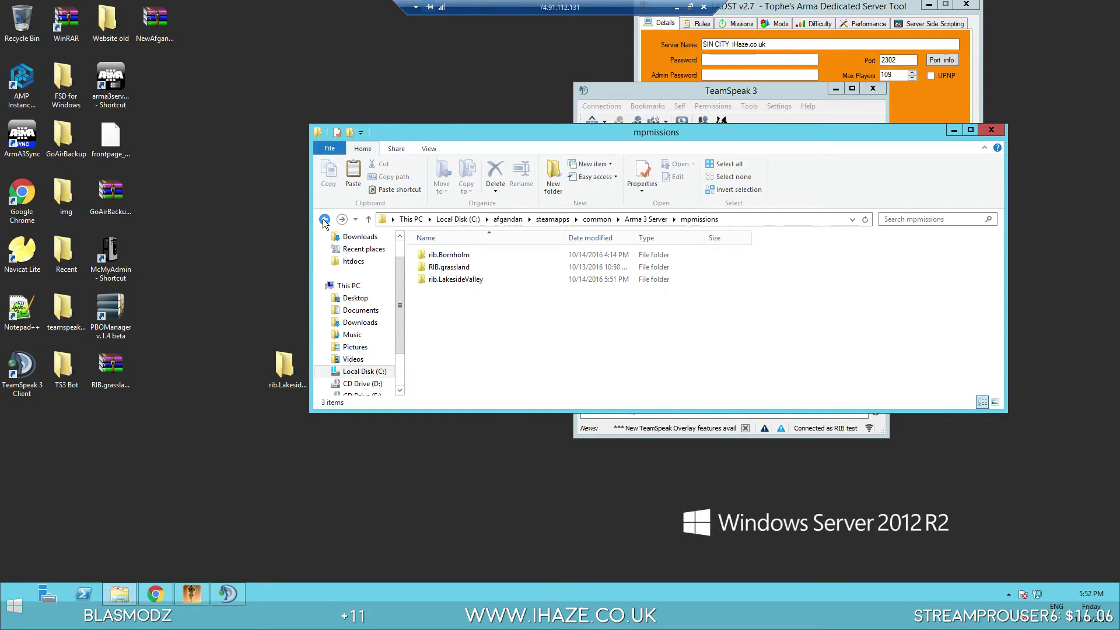
left_click(642, 220)
scroll(529, 306, "up", 5)
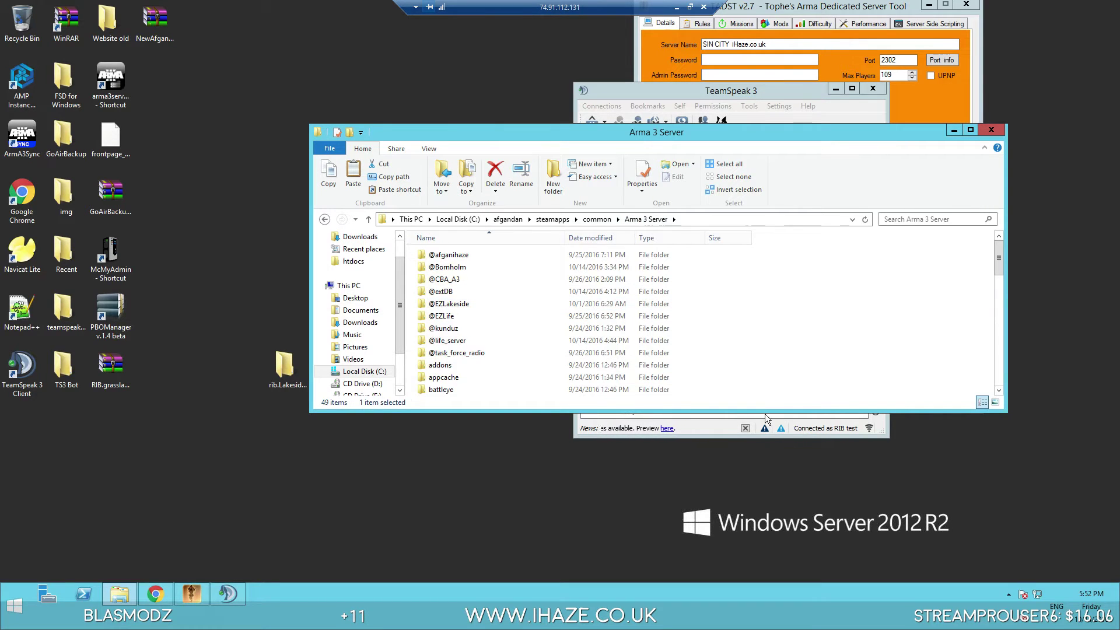
left_click_drag(762, 412, 741, 465)
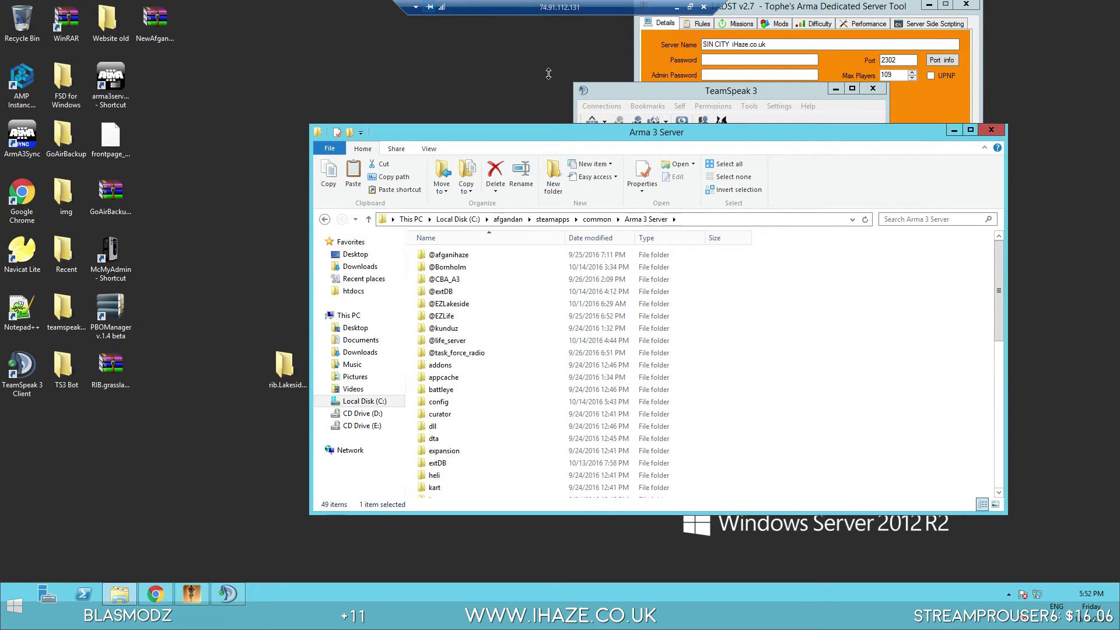
left_click_drag(548, 73, 549, 71)
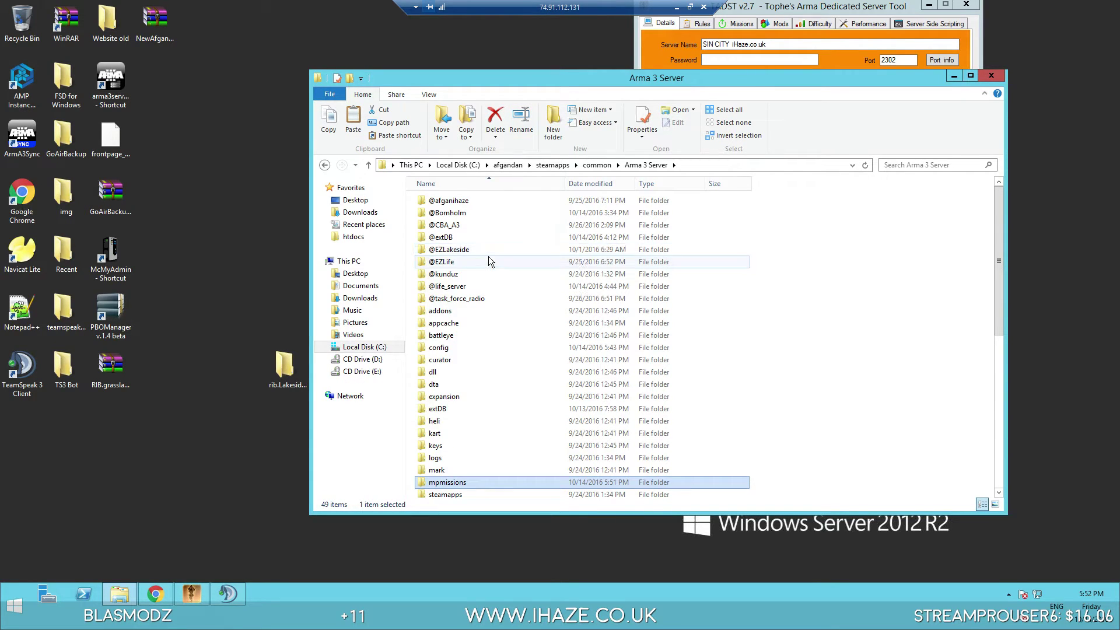
left_click(469, 250)
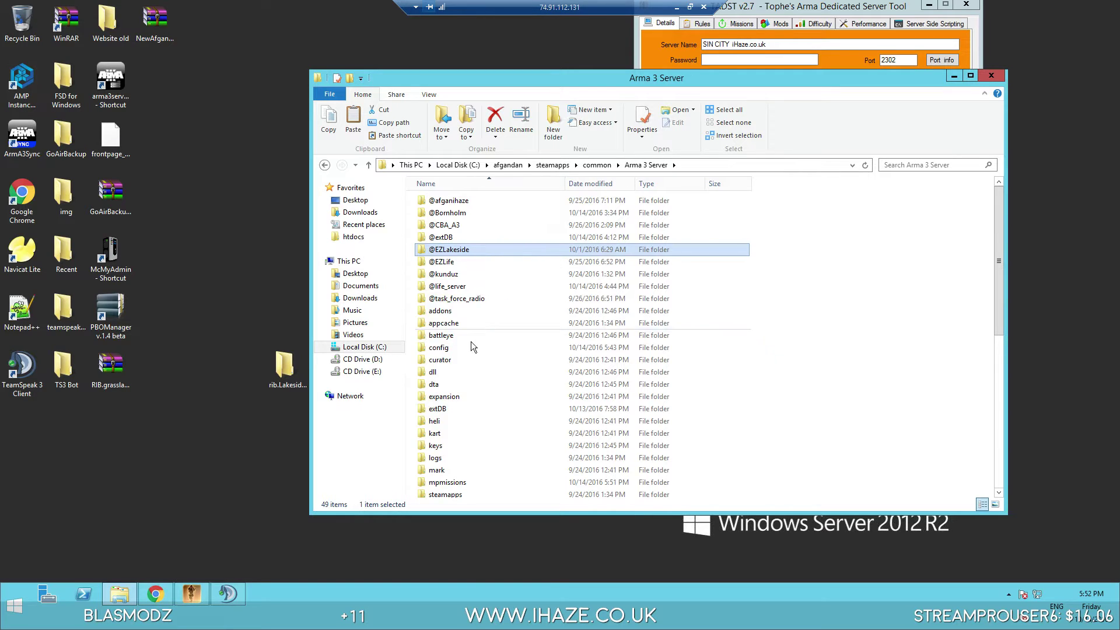
scroll(464, 356, "down", 3)
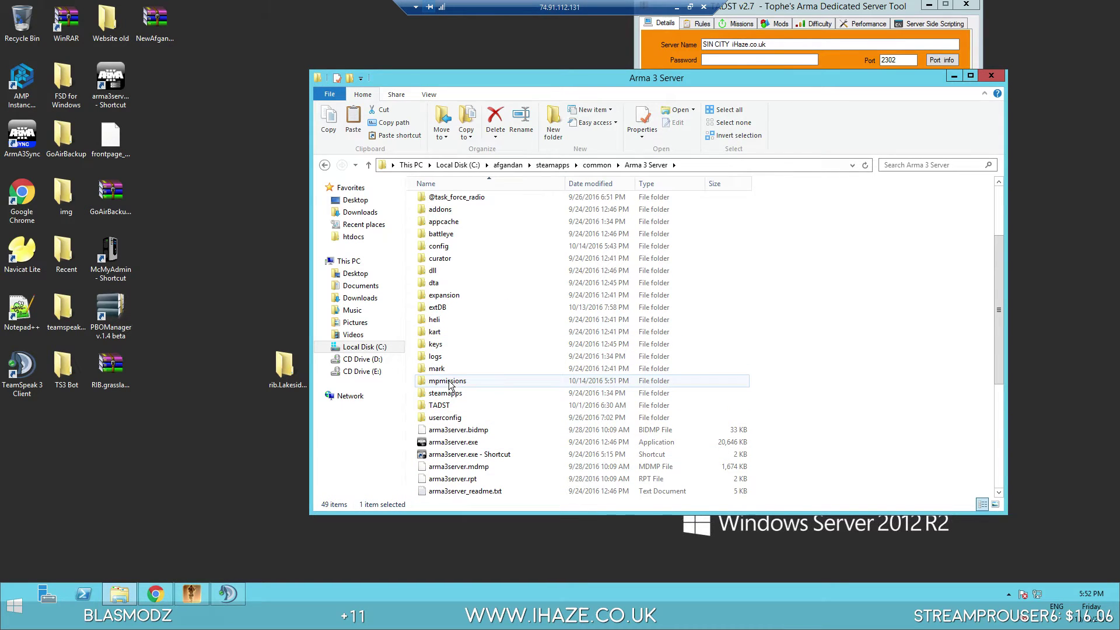
scroll(449, 385, "down", 3)
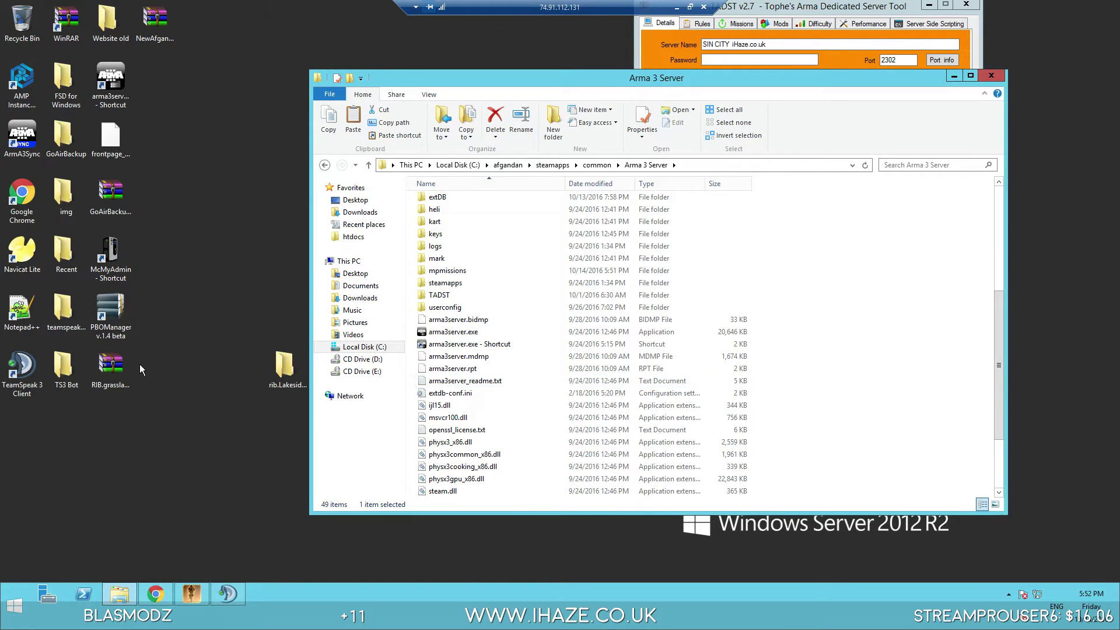
left_click(450, 394)
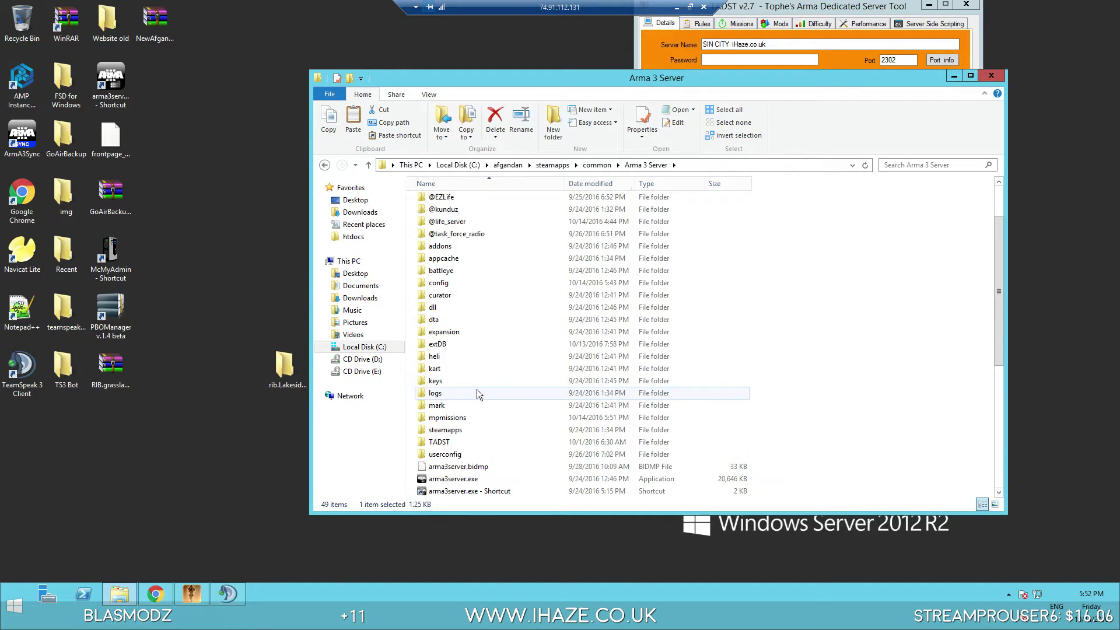
scroll(474, 386, "up", 6)
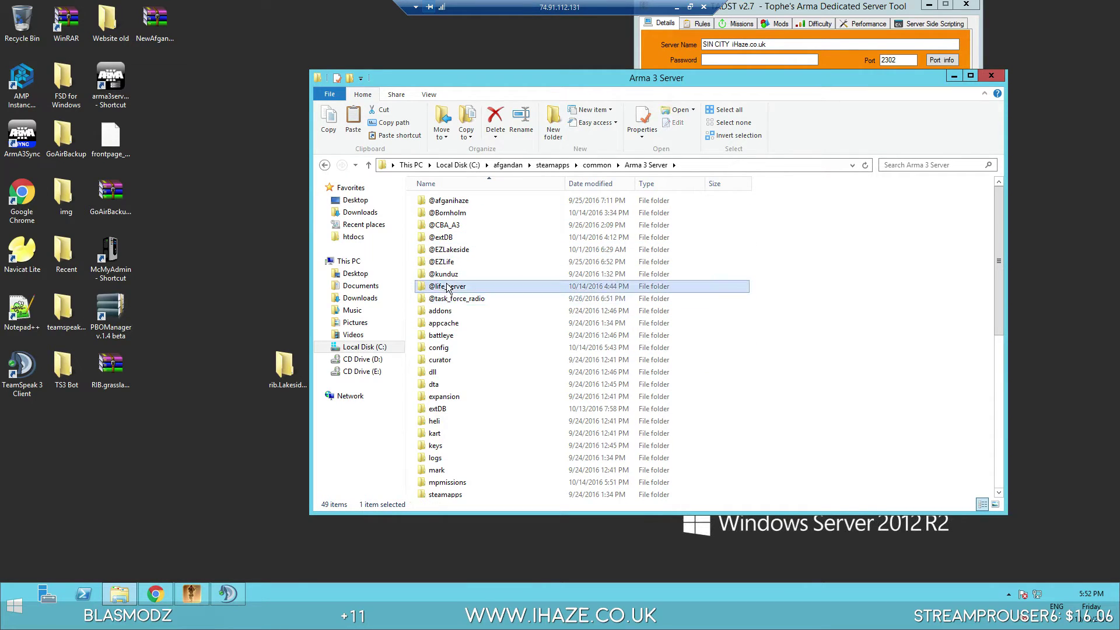
left_click(449, 237)
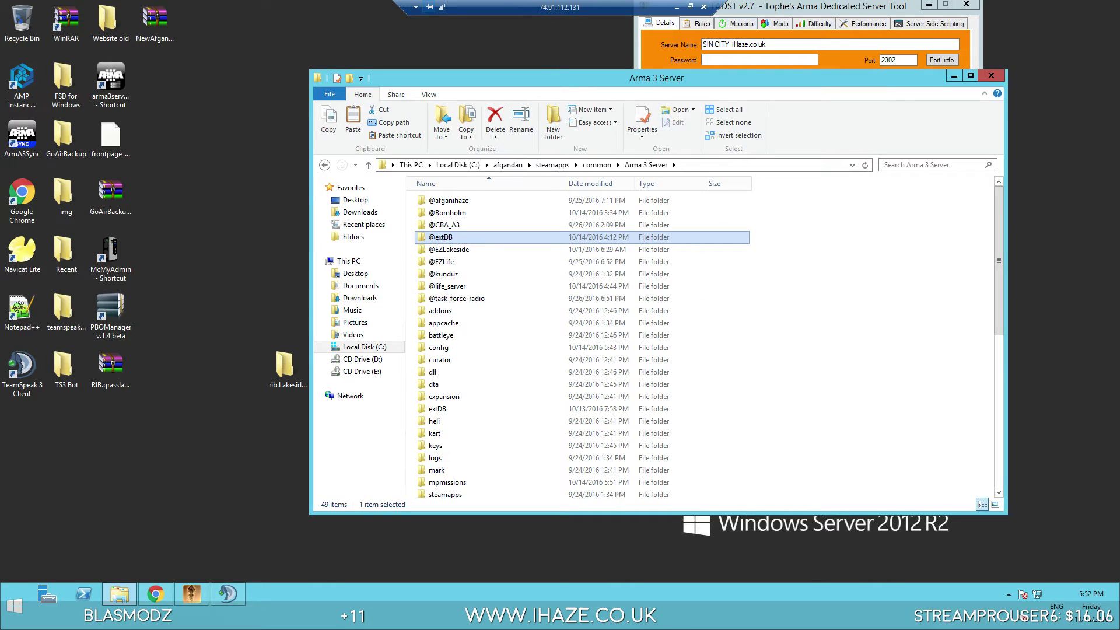
In TADST, refresh the mission list, choose rib.LakesideValley as the mission, and launch the server after reviewing its mods
key("alt+Tab")
left_click(736, 24)
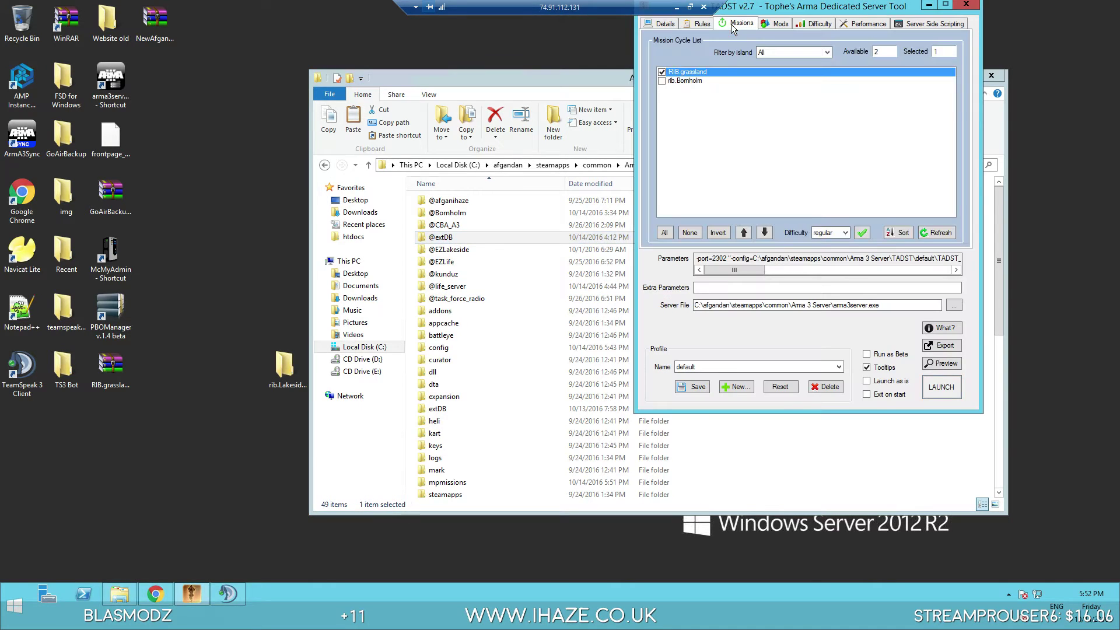
left_click(903, 232)
left_click(663, 89)
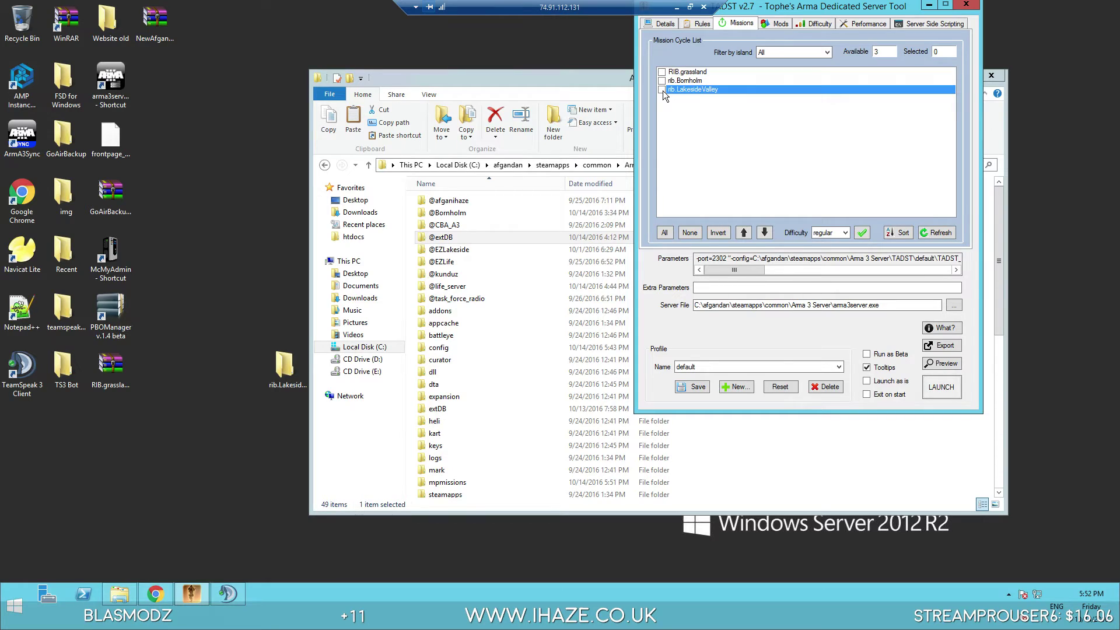
left_click(781, 23)
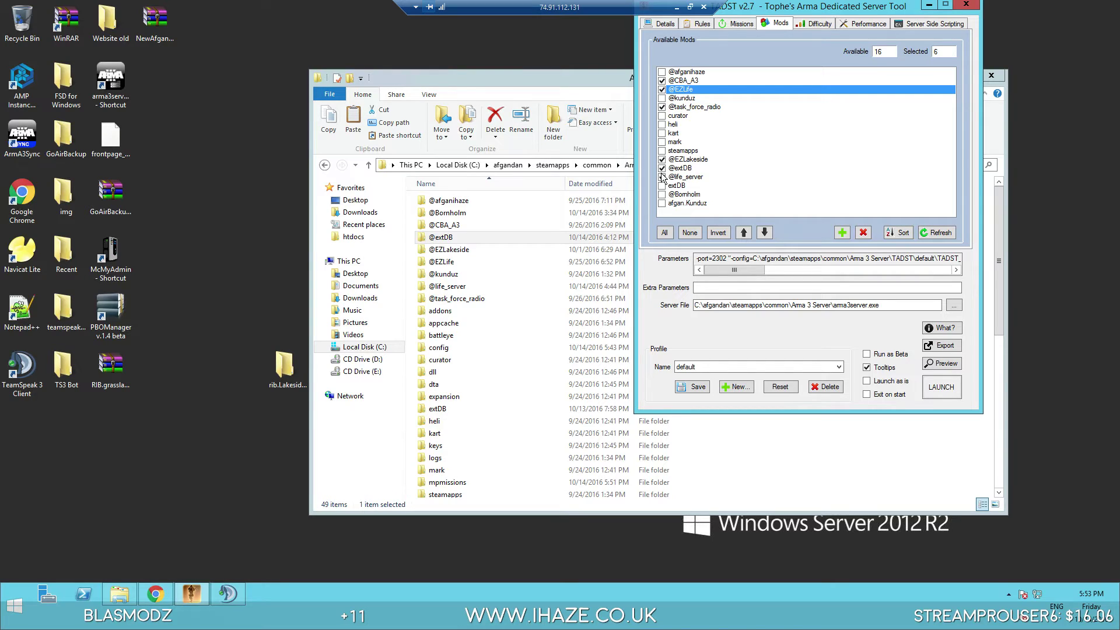
left_click(941, 387)
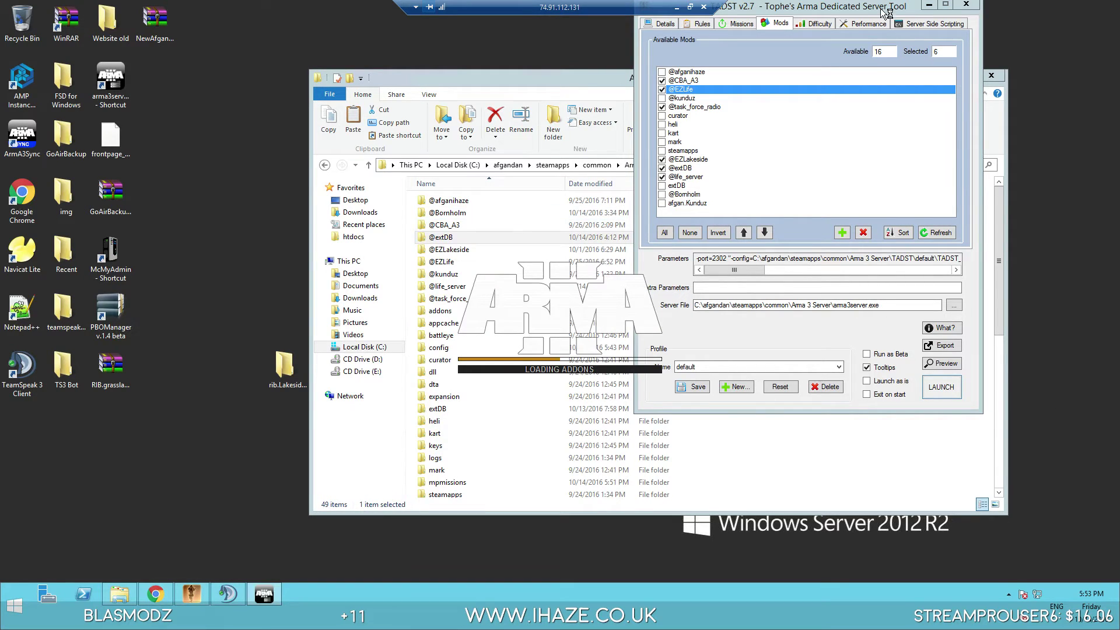
Return to the local computer and open the dialog\function folder inside lakeside\rib.LakesideValley
left_click(675, 10)
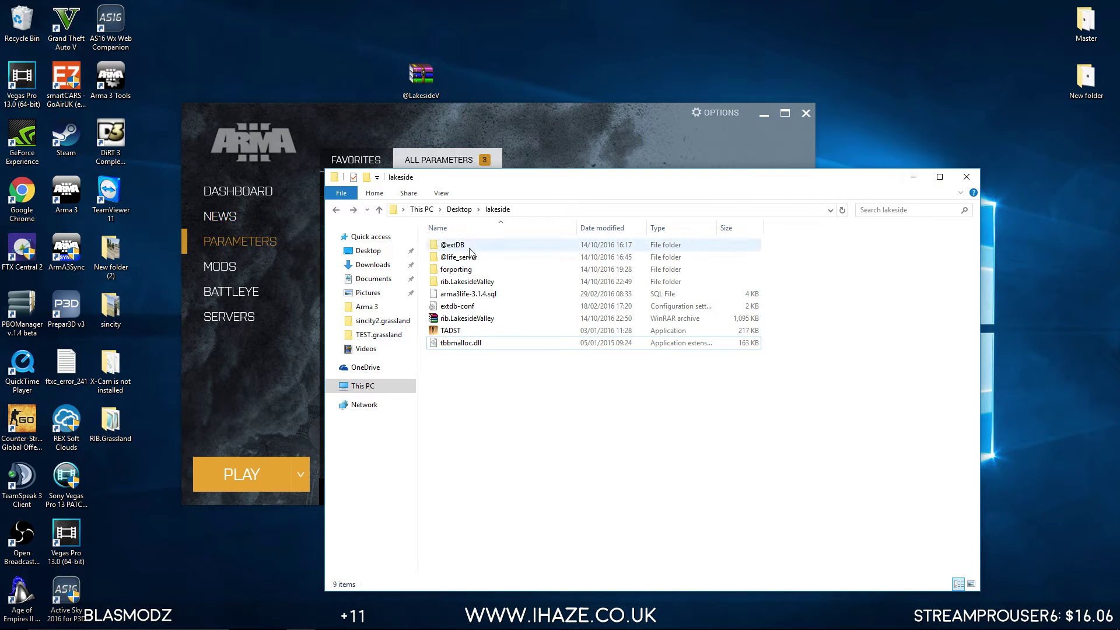
double_click(461, 281)
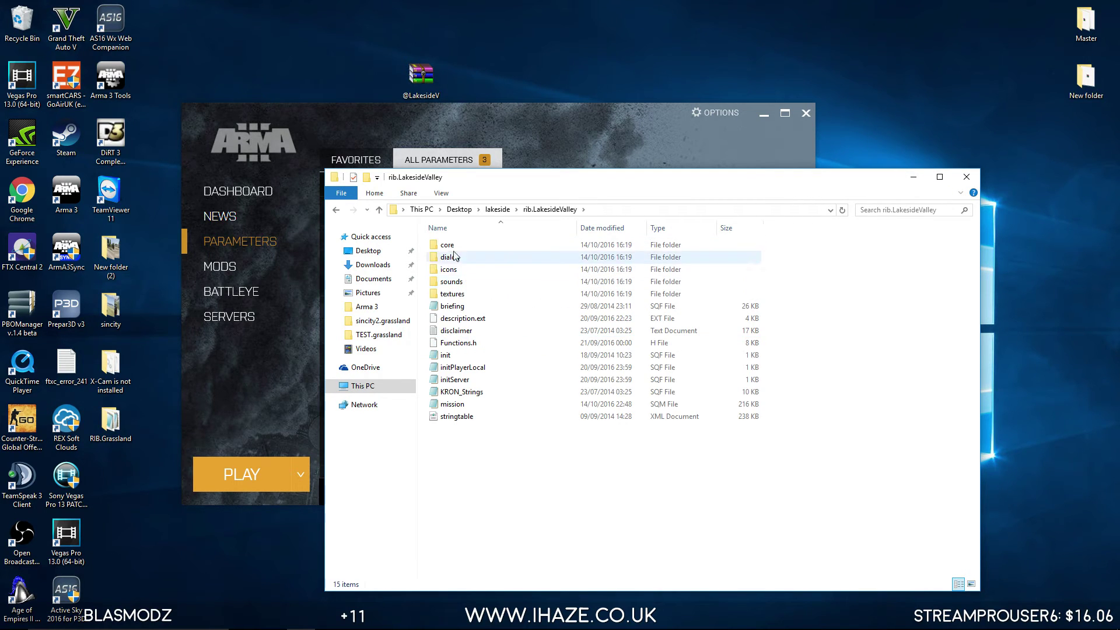
double_click(457, 253)
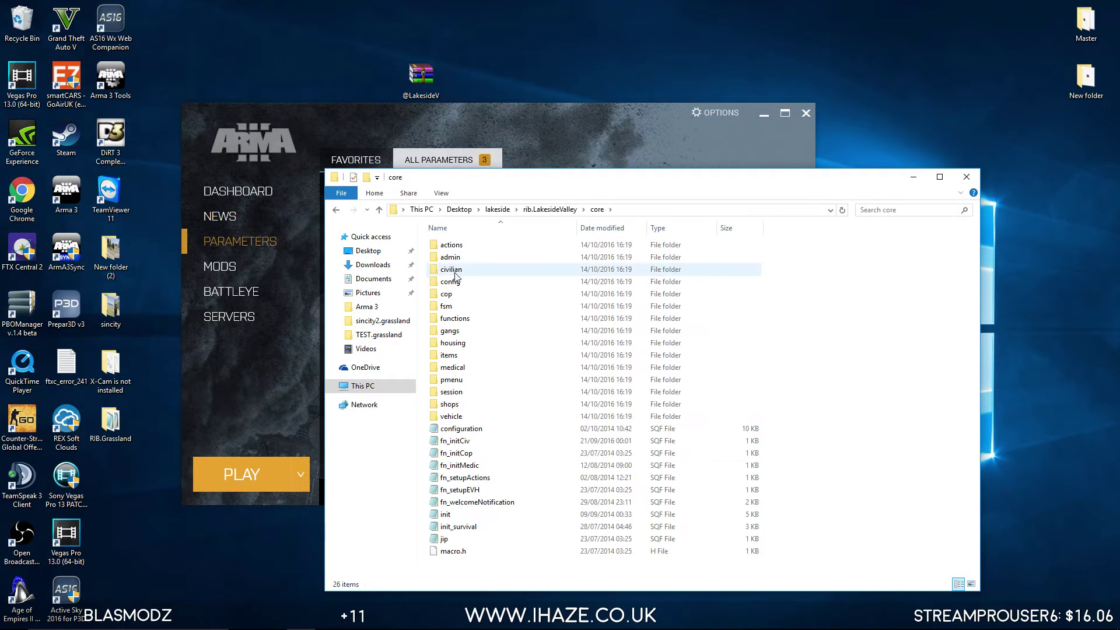
left_click(336, 210)
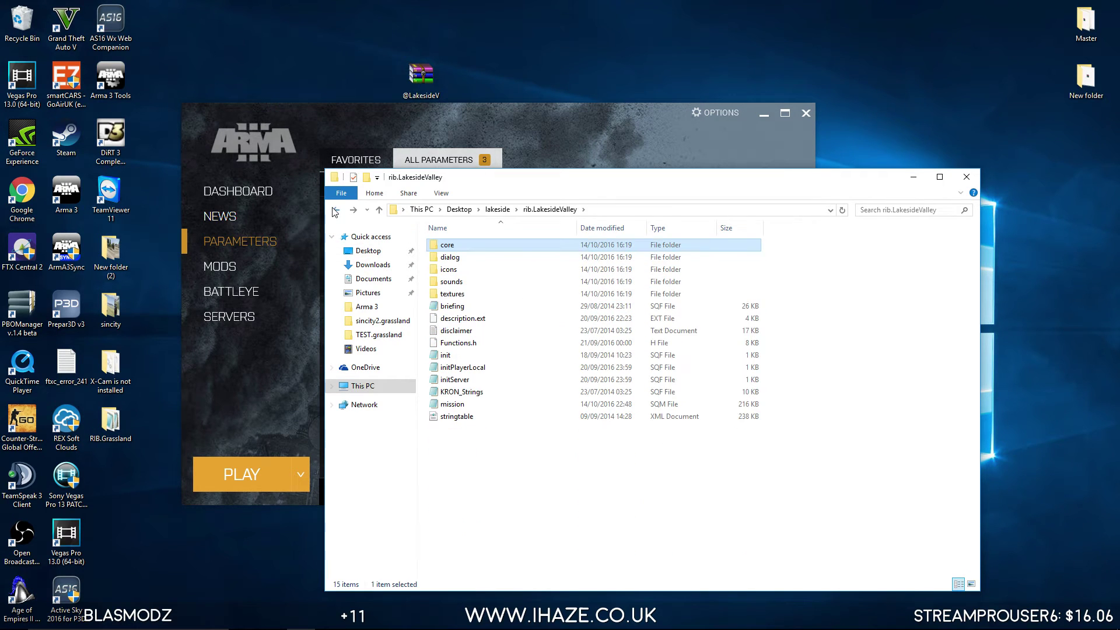
left_click(471, 259)
double_click(471, 259)
double_click(457, 245)
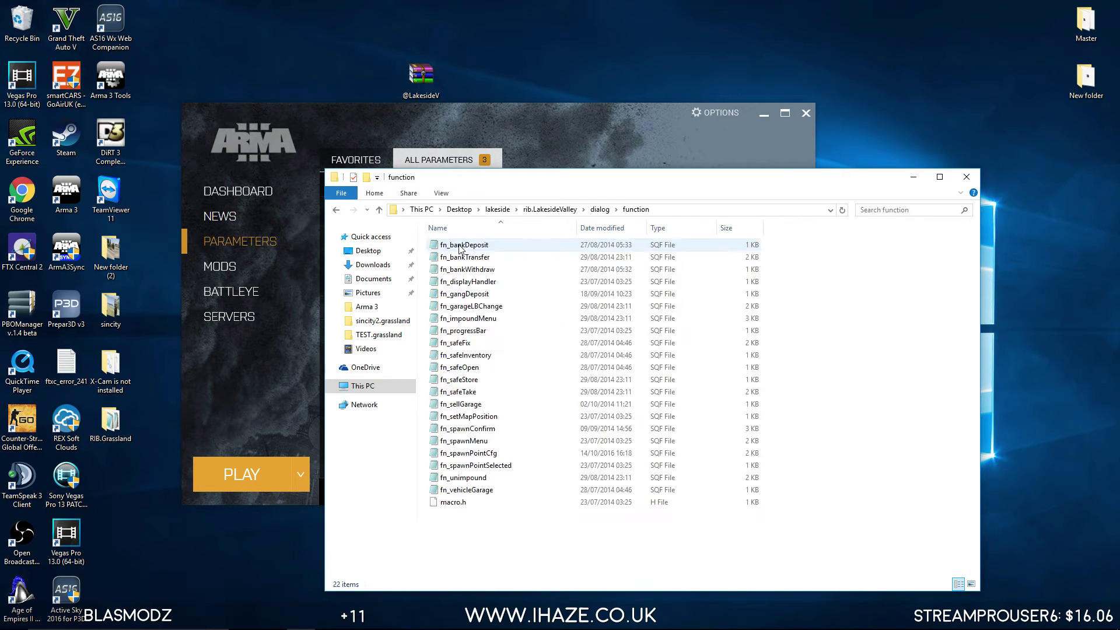
Open fn_spawnPointCfg in Notepad++, examine the cop and civilian spawn point names, and close the editor
left_click(456, 456)
right_click(456, 456)
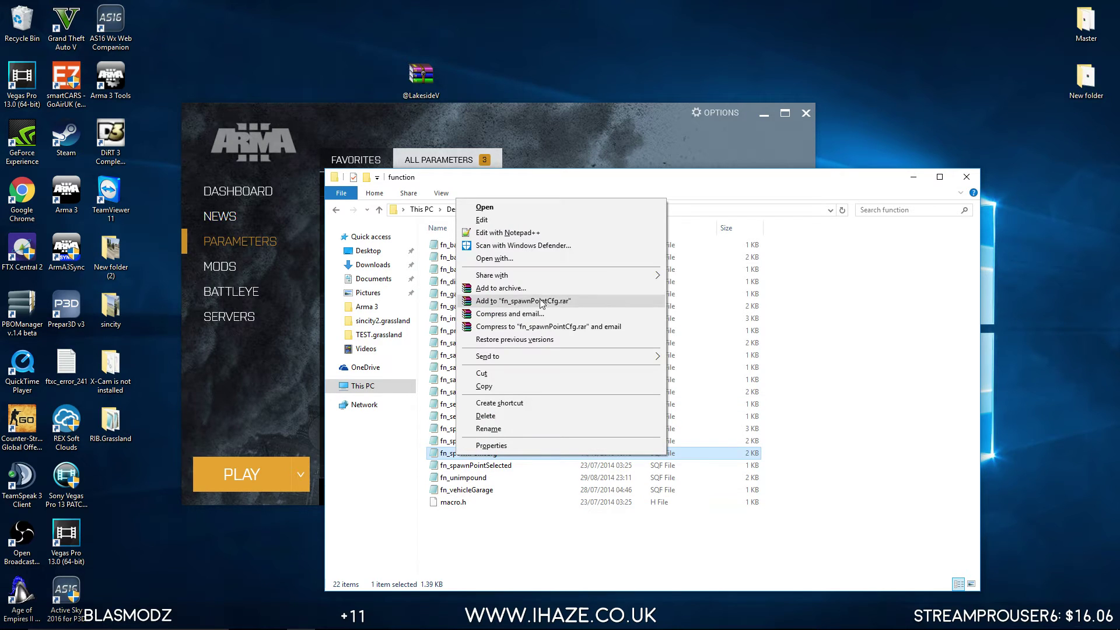
left_click(507, 233)
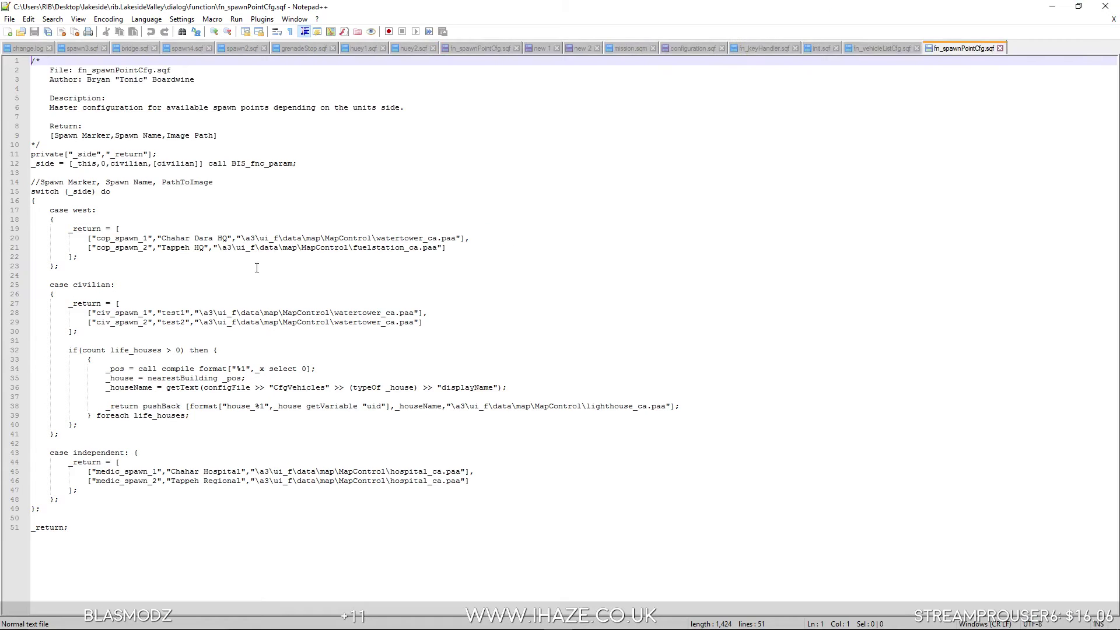
left_click(166, 322)
left_click(177, 240)
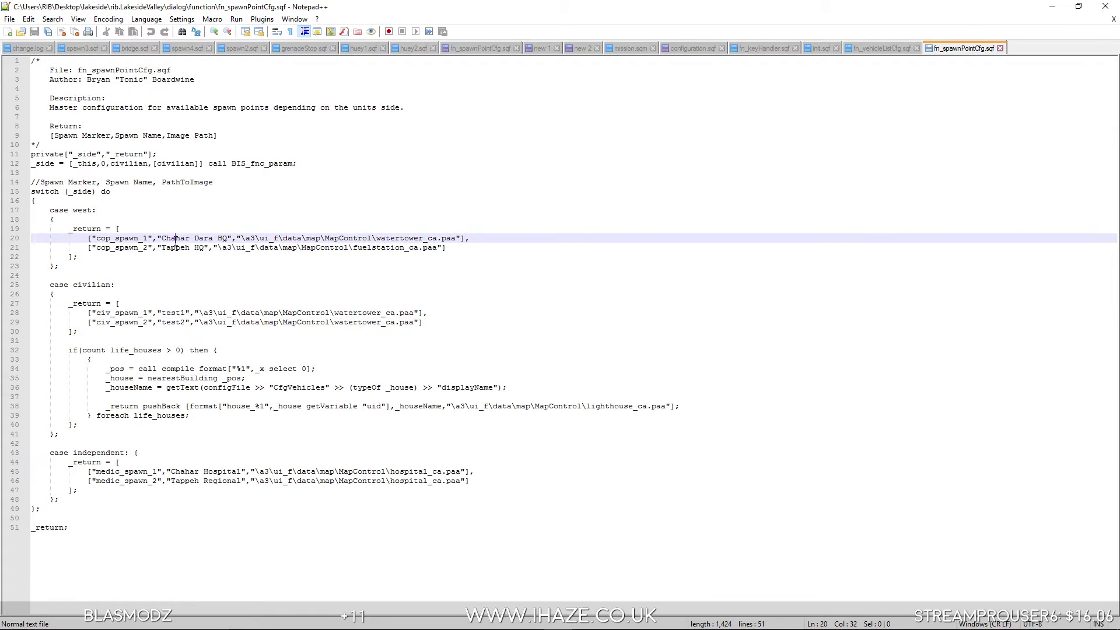
left_click(1104, 7)
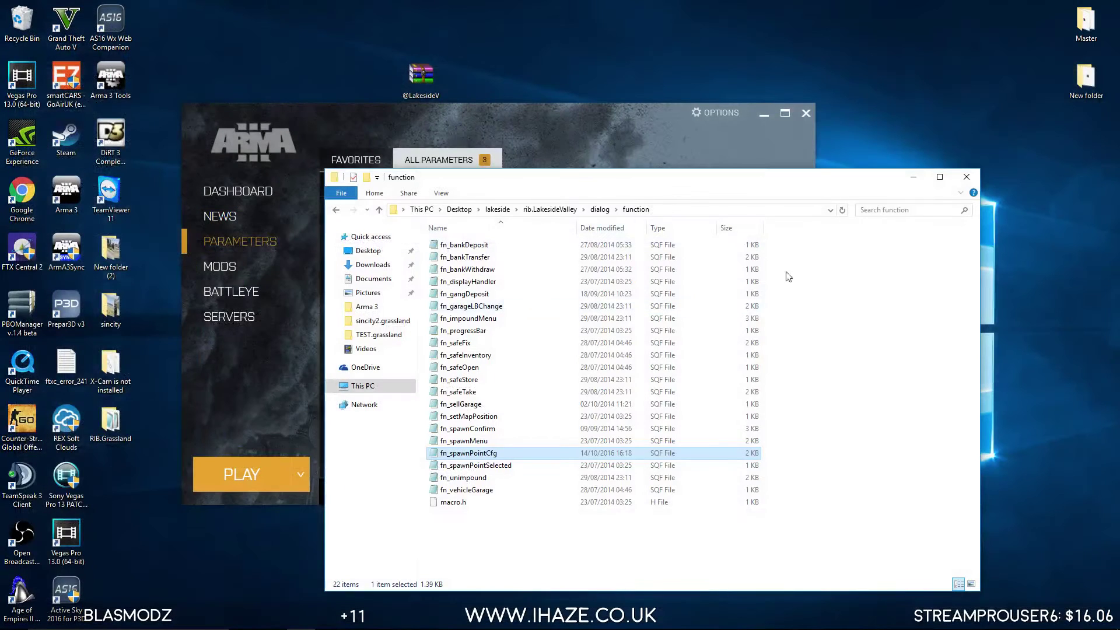
Close the function folder window and exit the Arma 3 mission editor without saving
left_click(967, 176)
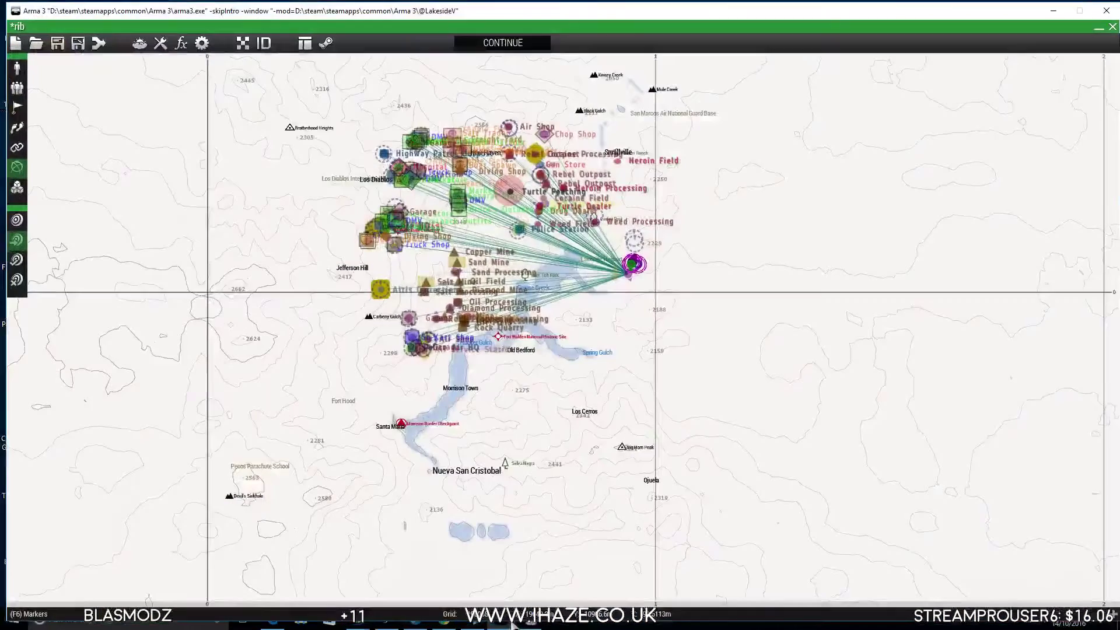
left_click(1112, 30)
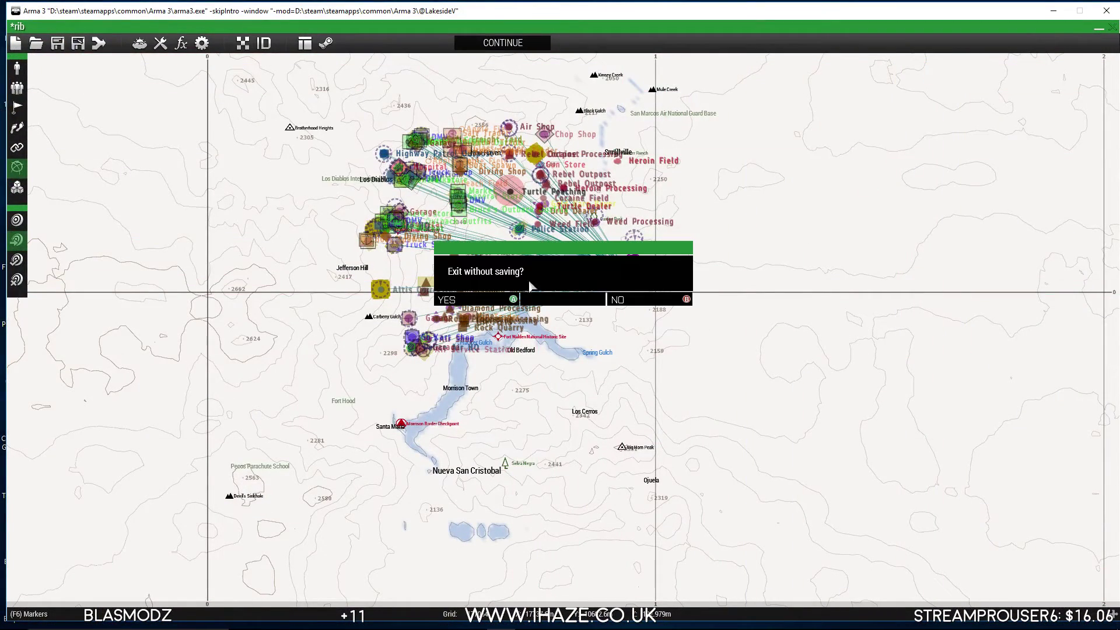
left_click(477, 300)
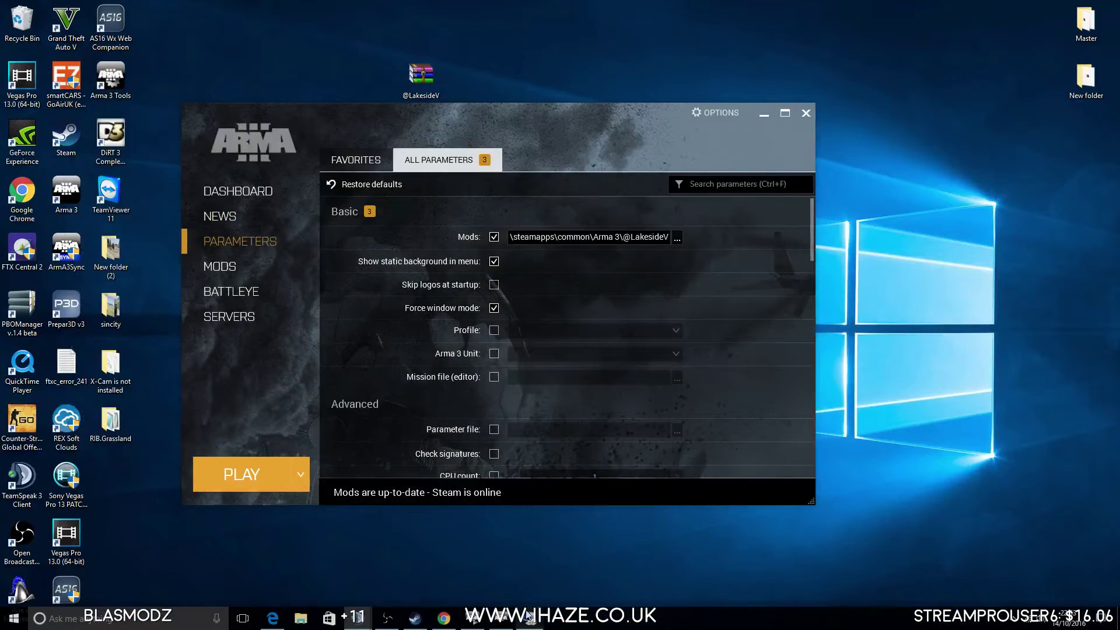
Check the server's startup in the remote desktop session, return to Arma 3 and open the multiplayer server browser
left_click(528, 616)
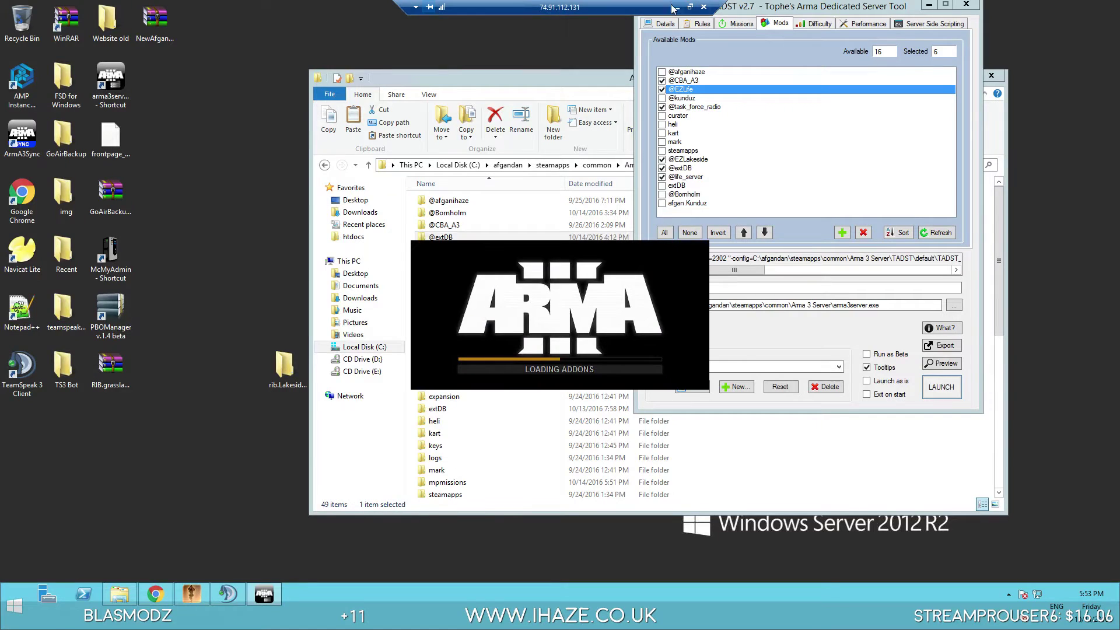
left_click(675, 7)
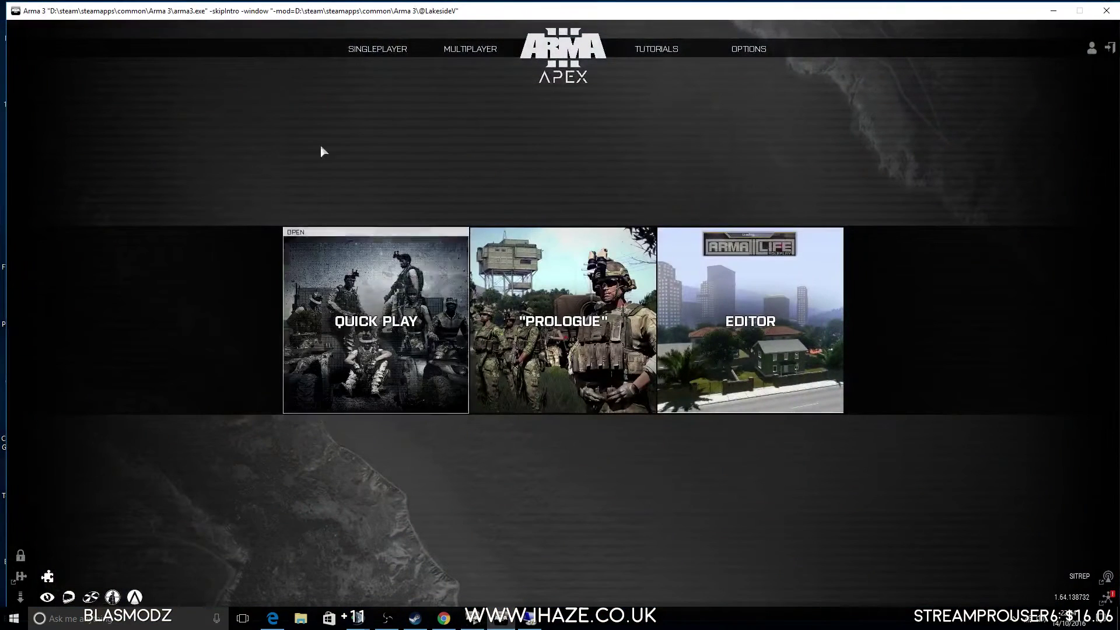
mouse_move(468, 55)
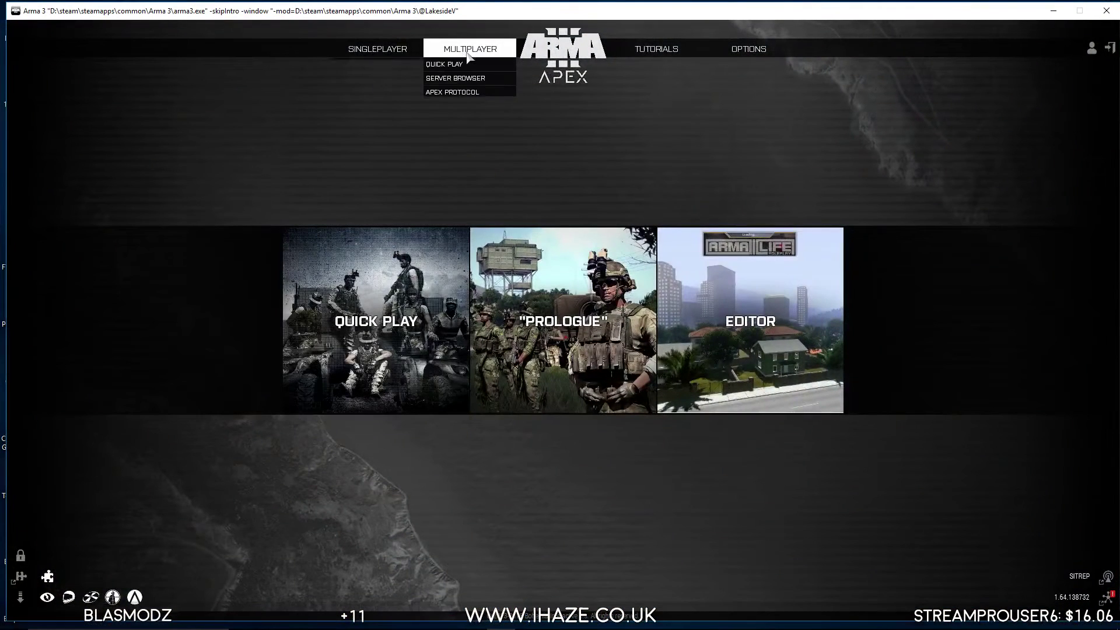
left_click(458, 78)
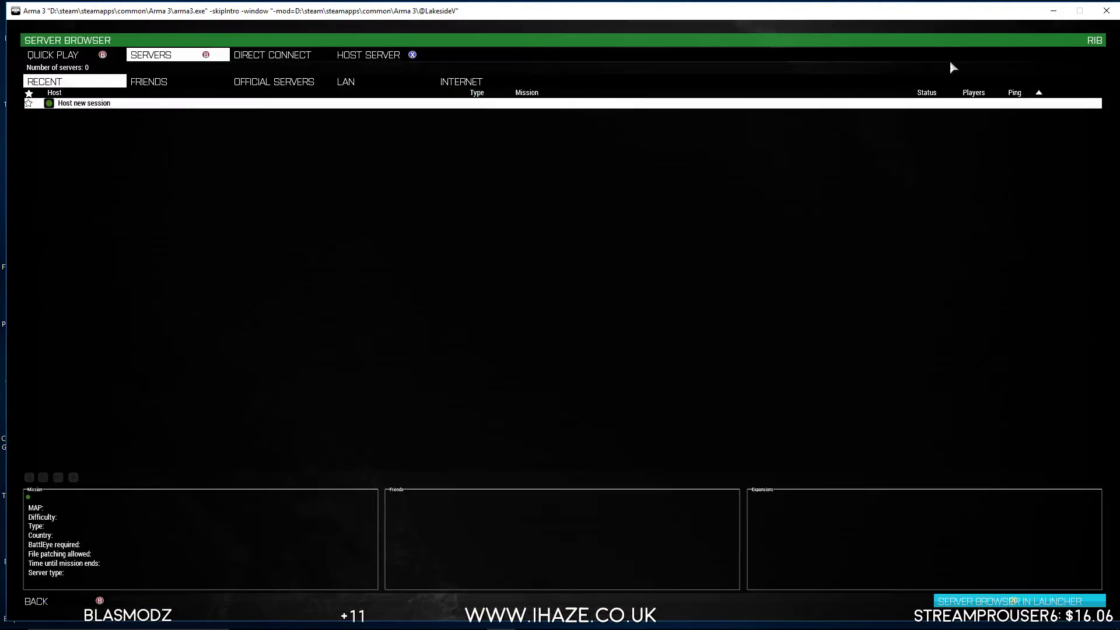
Switch back to the remote desktop session and dismiss the xCam_EU missing-addon warning so the server continues starting
left_click(1053, 12)
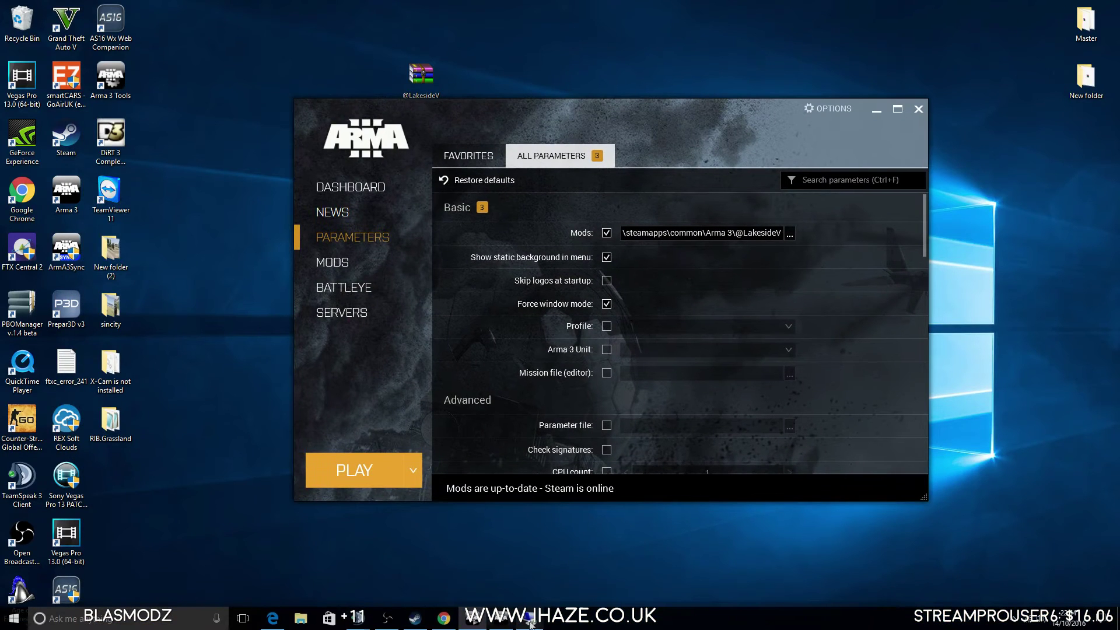
left_click(530, 619)
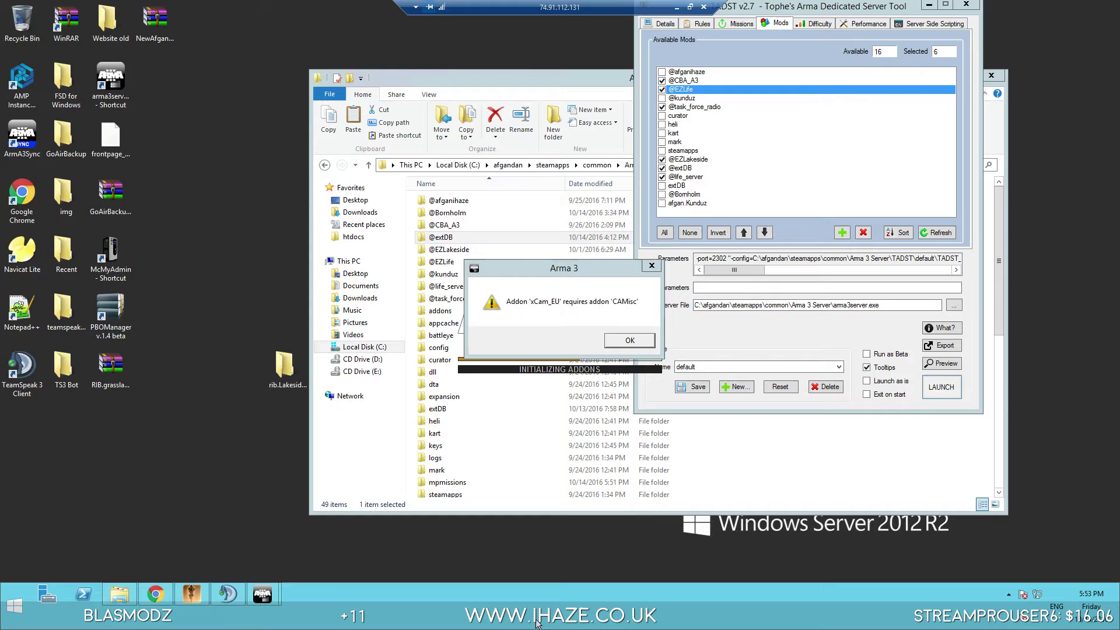
left_click(621, 342)
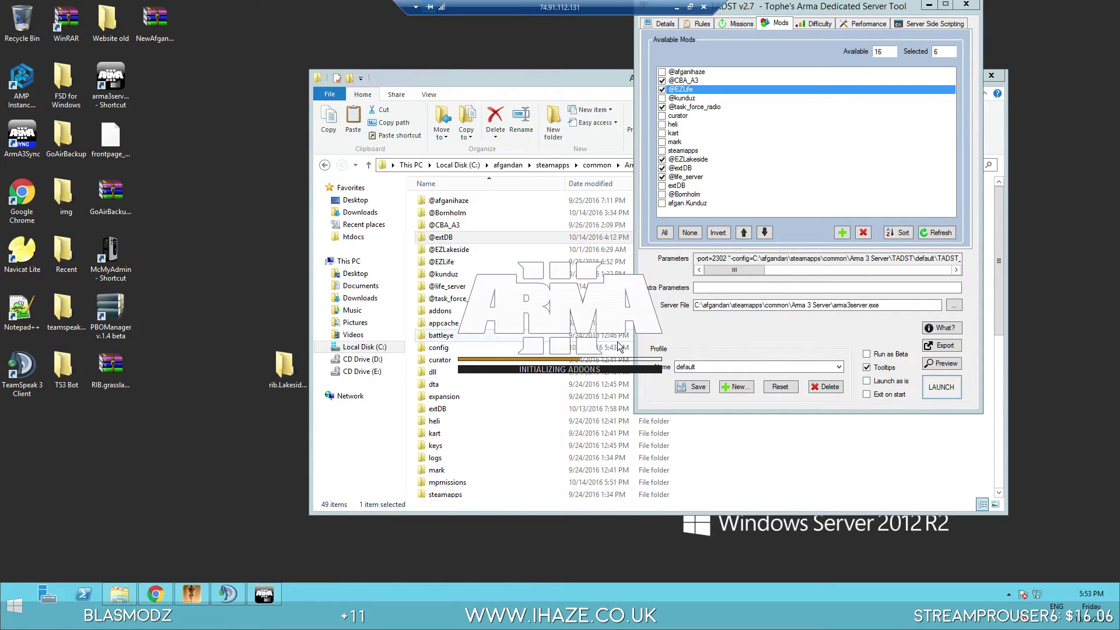
Open the mpmissions\rib.LakesideValley\core folder inside the Arma 3 Server directory
left_click(732, 435)
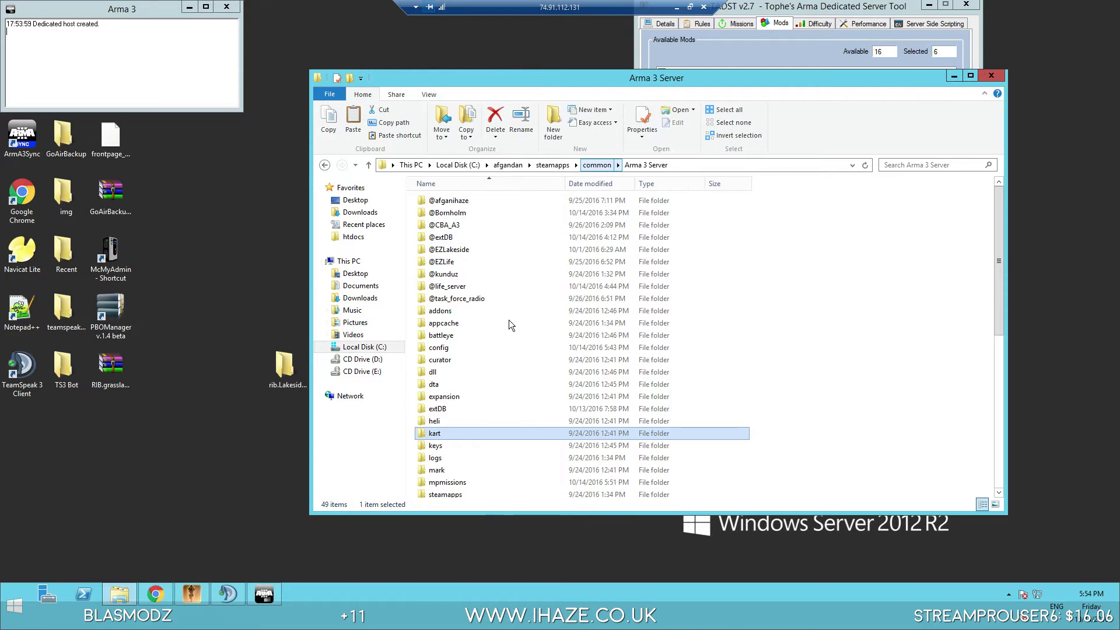
scroll(445, 432, "down", 4)
double_click(459, 344)
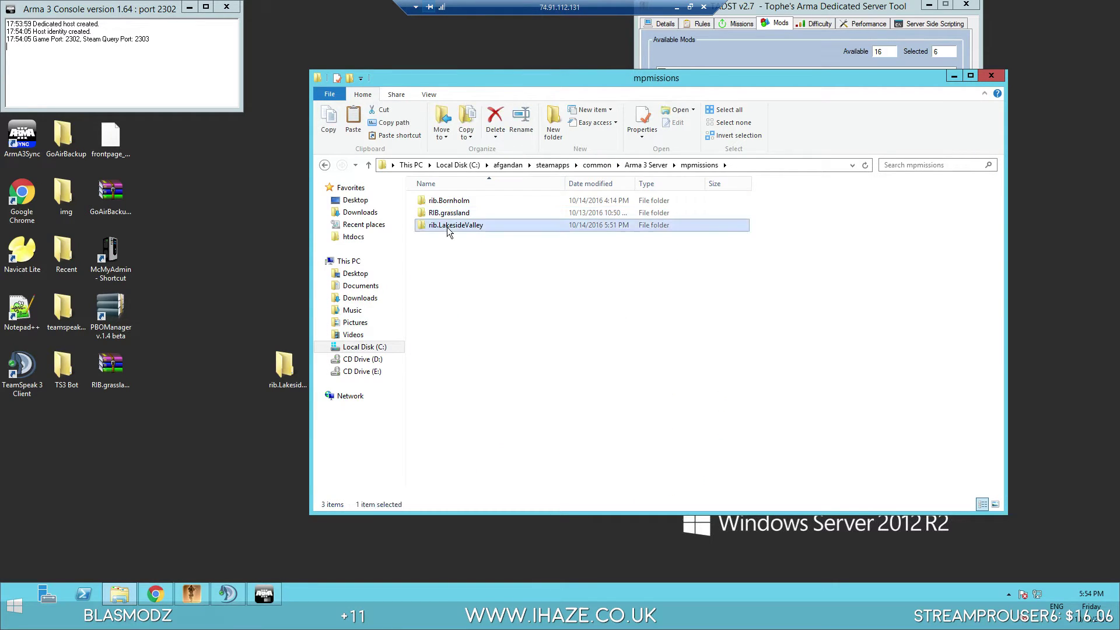
double_click(450, 225)
double_click(443, 203)
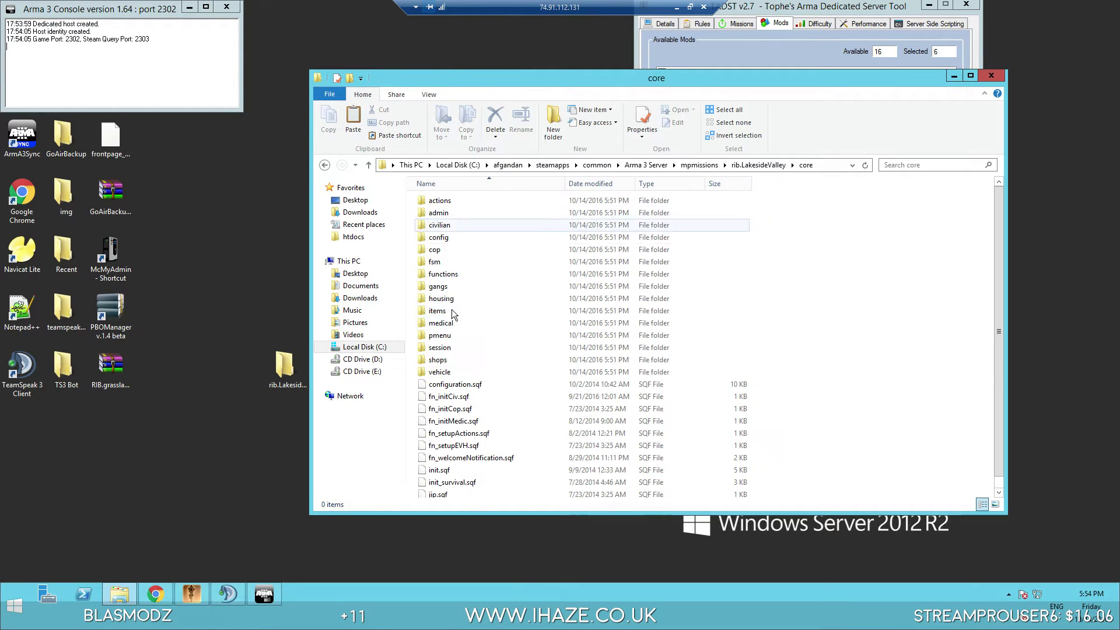
Try to open fn_initCiv.sqf from the core folder in Notepad++
right_click(449, 397)
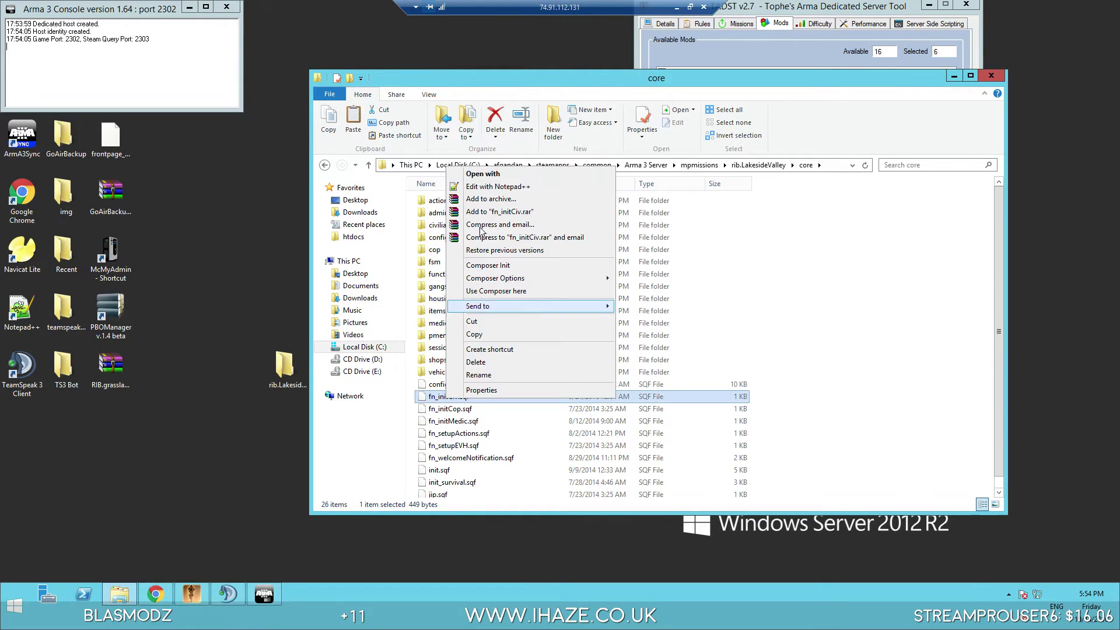
left_click(485, 186)
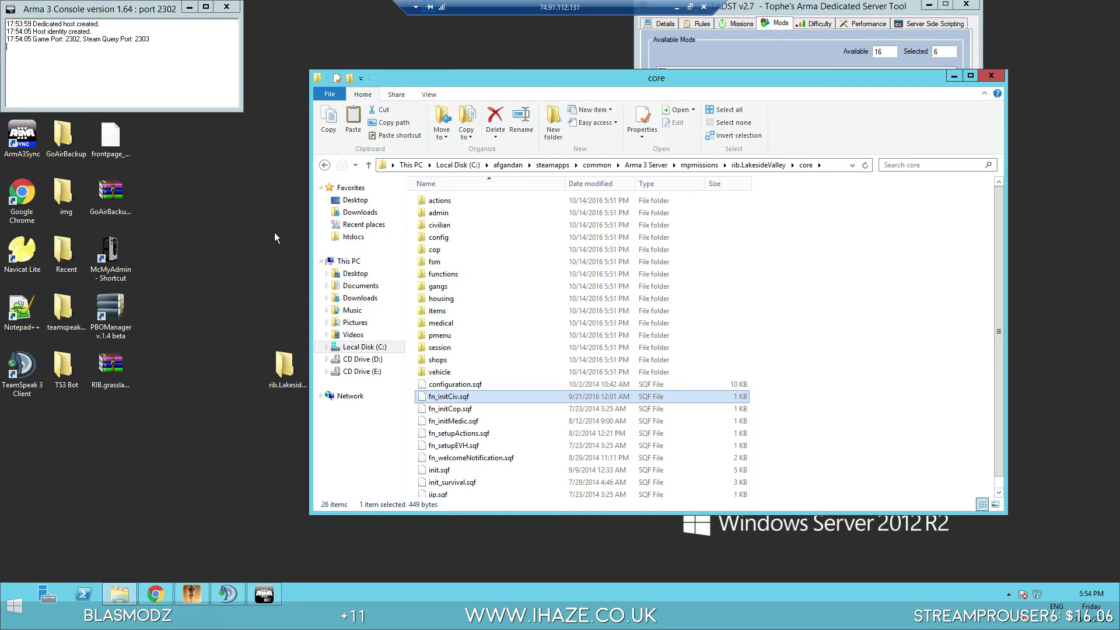
right_click(455, 398)
left_click(506, 187)
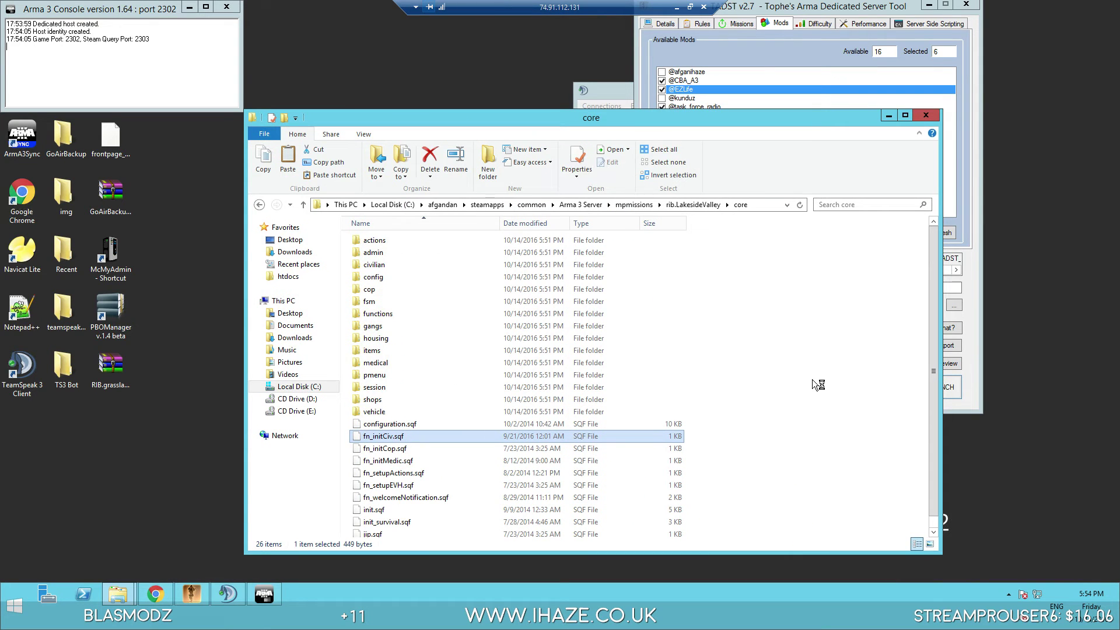
left_click(817, 384)
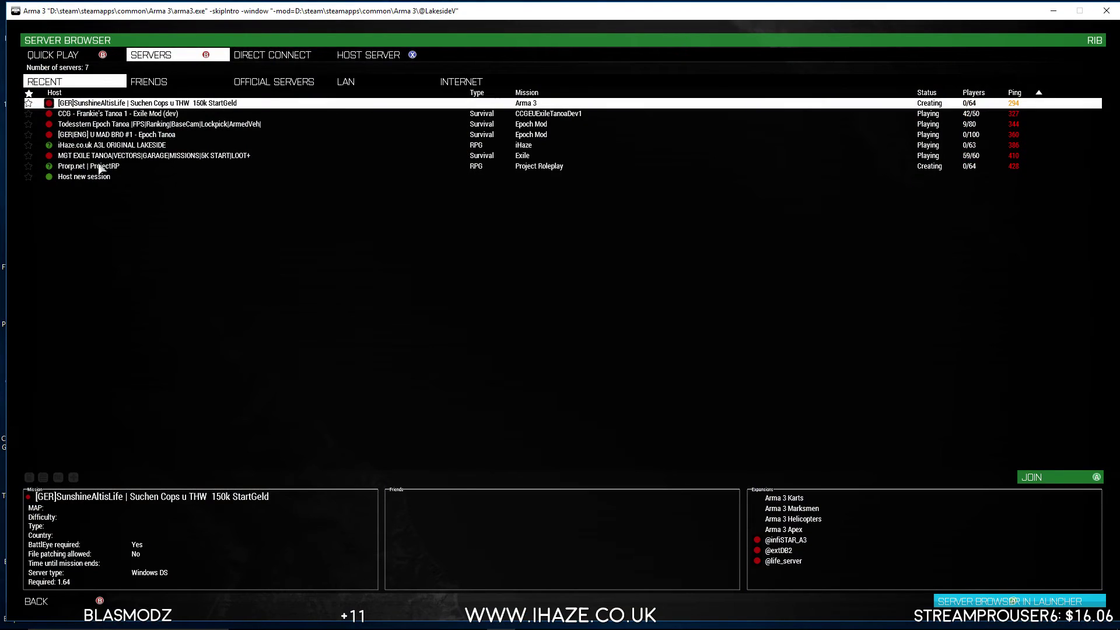
Reload the list of recently played servers in the Arma 3 server browser
left_click(171, 79)
left_click(69, 82)
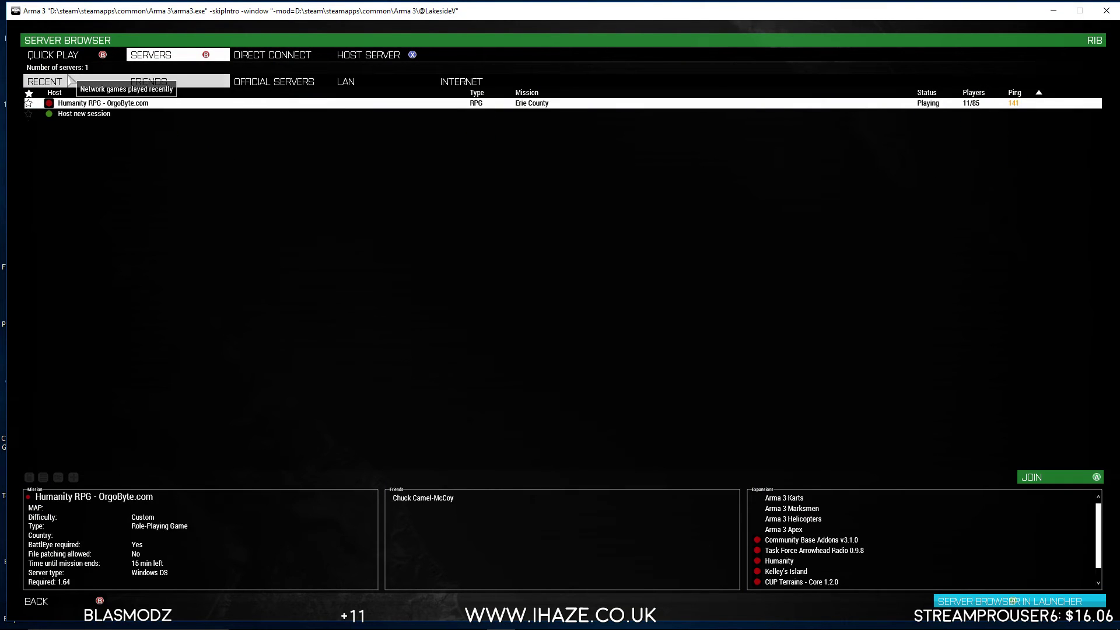
left_click(69, 81)
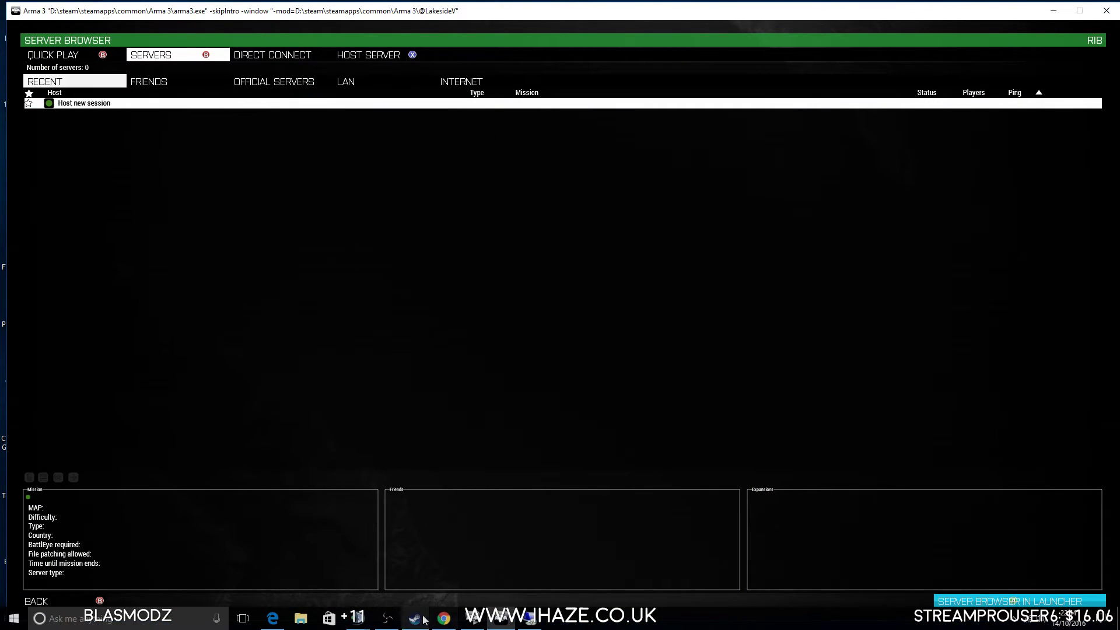
Close the core folder window in the remote desktop session and return to Arma 3
left_click(562, 614)
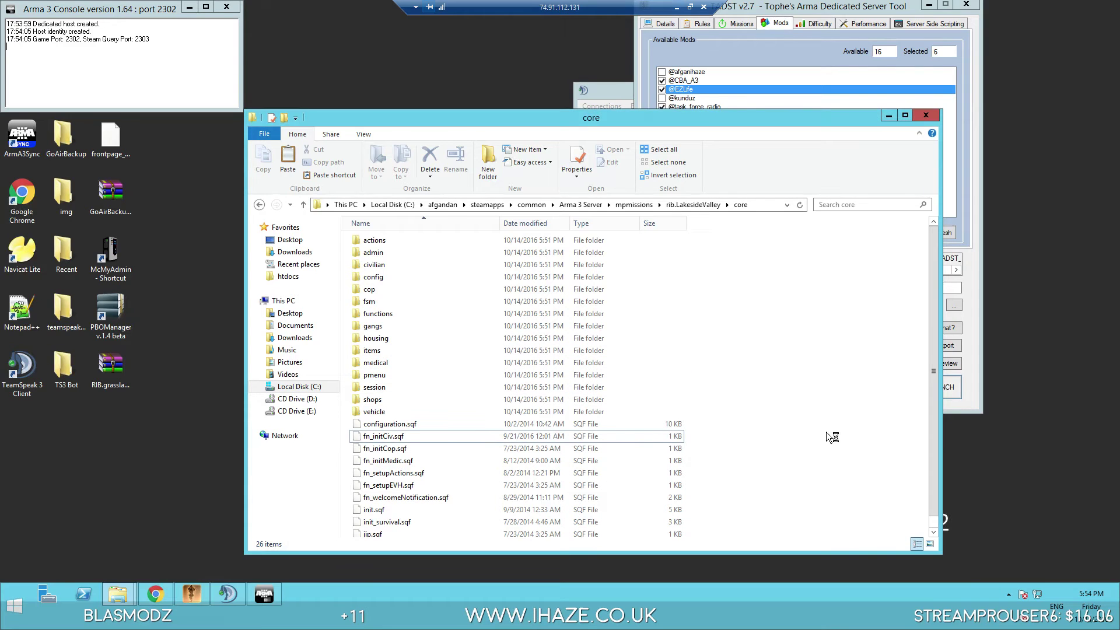
left_click(927, 117)
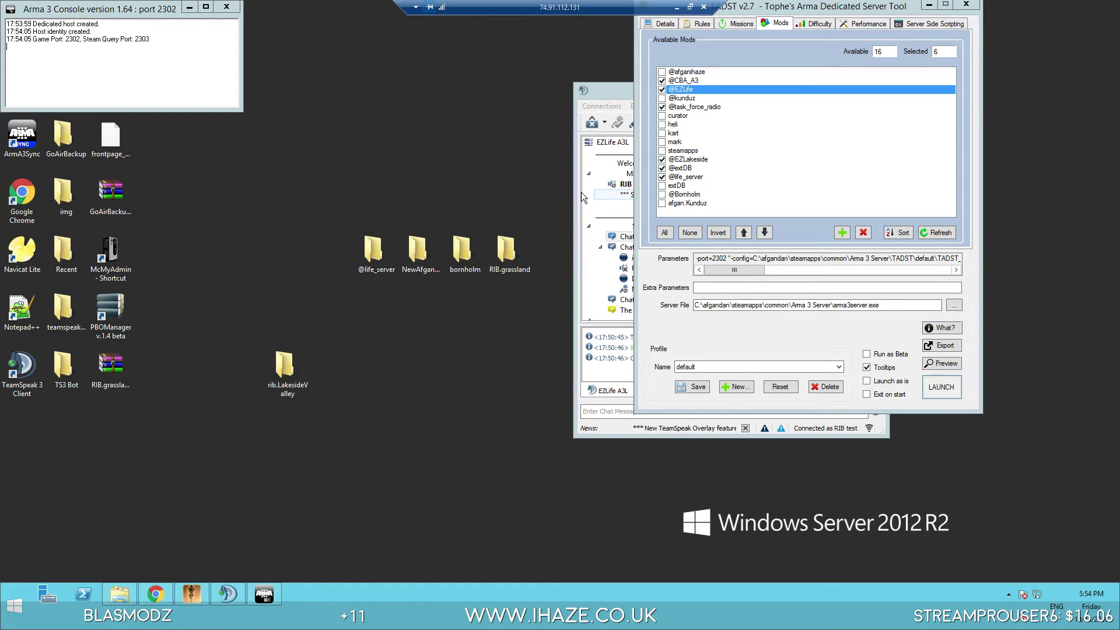
left_click(677, 7)
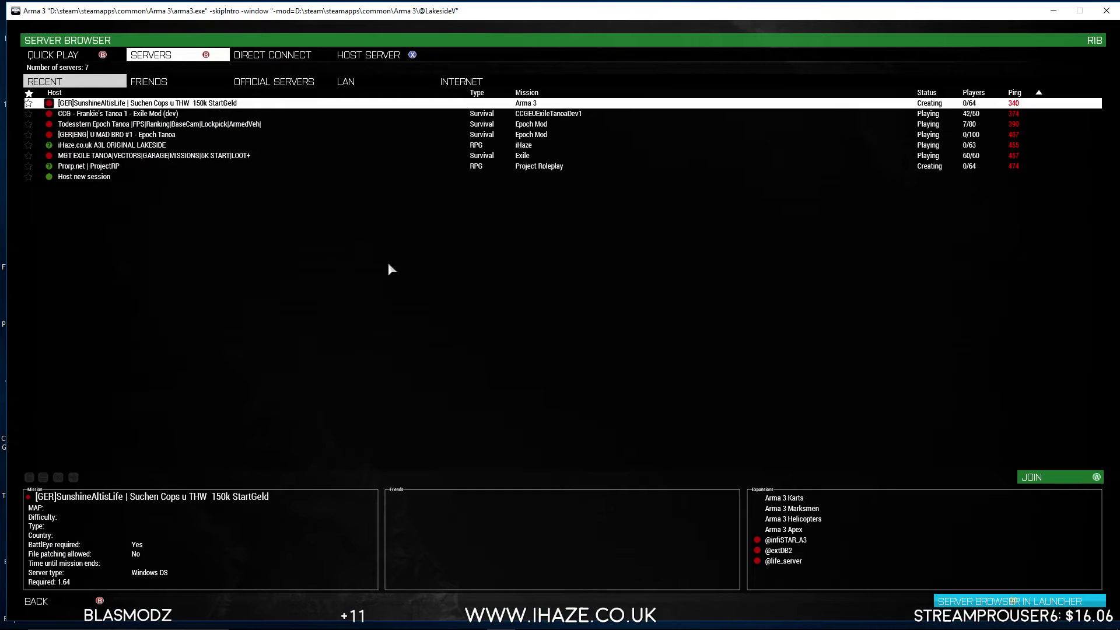
Reload the recent servers, join SIN CITY iHaze.co.uk and take the Civ 75 slot on the Civilian side
left_click(157, 82)
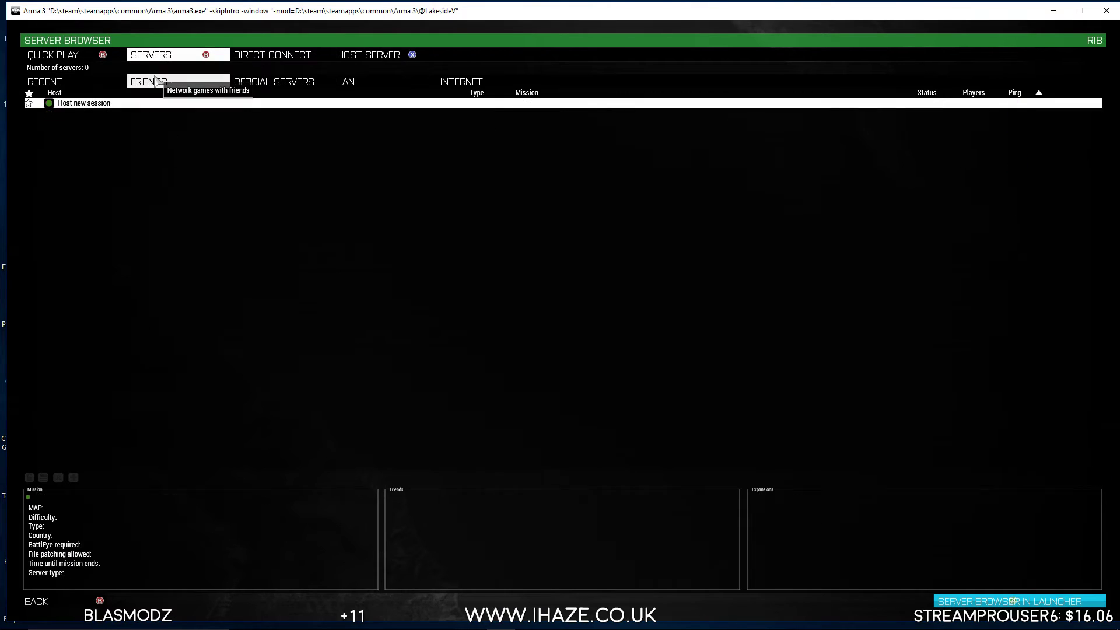
left_click(98, 83)
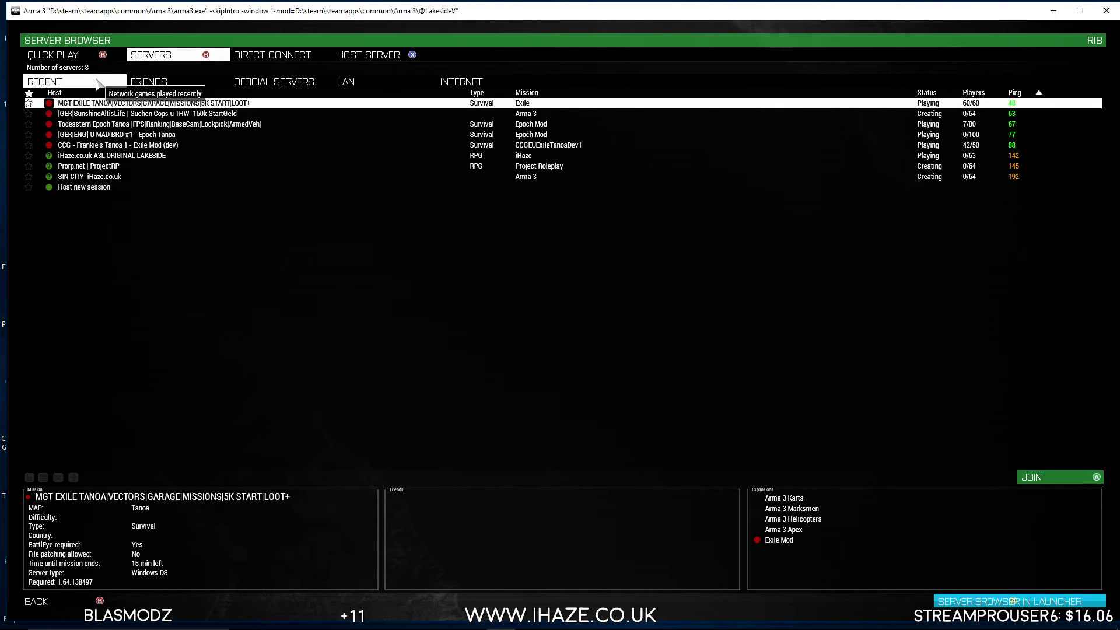
double_click(93, 177)
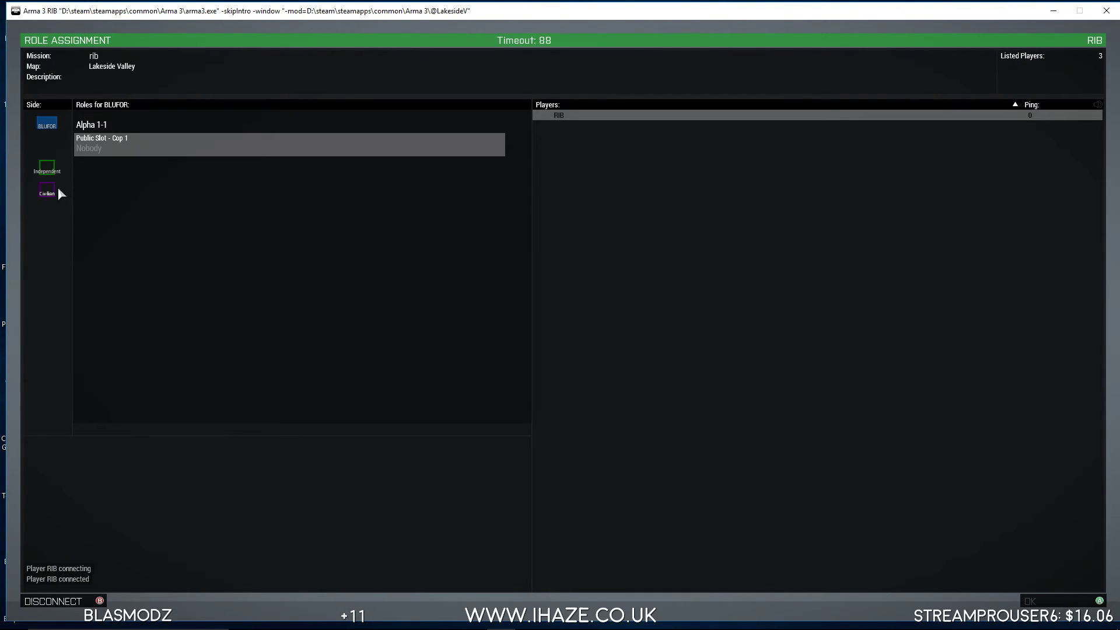
left_click(59, 190)
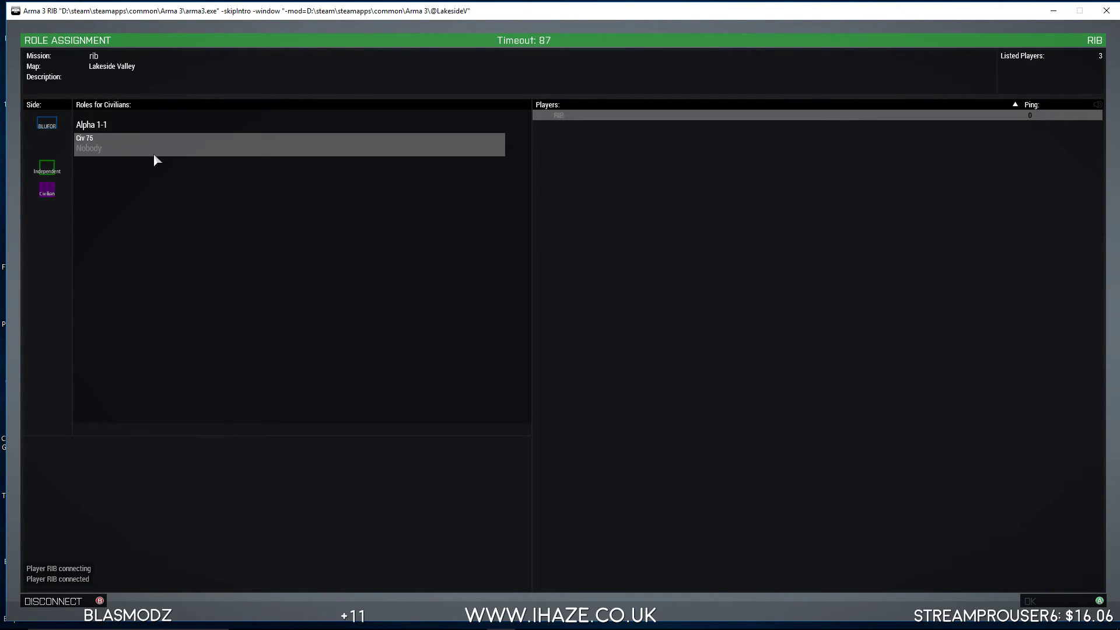
left_click(153, 153)
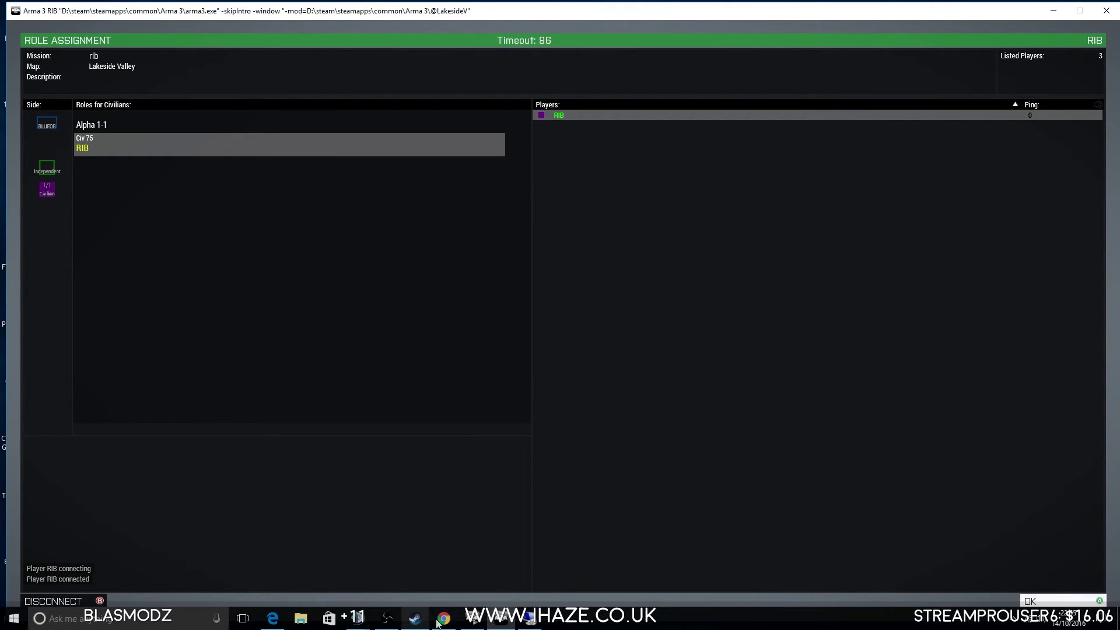
Switch to the remote desktop session, dismiss the out-of-memory error and close the Arma 3 server console
left_click(540, 623)
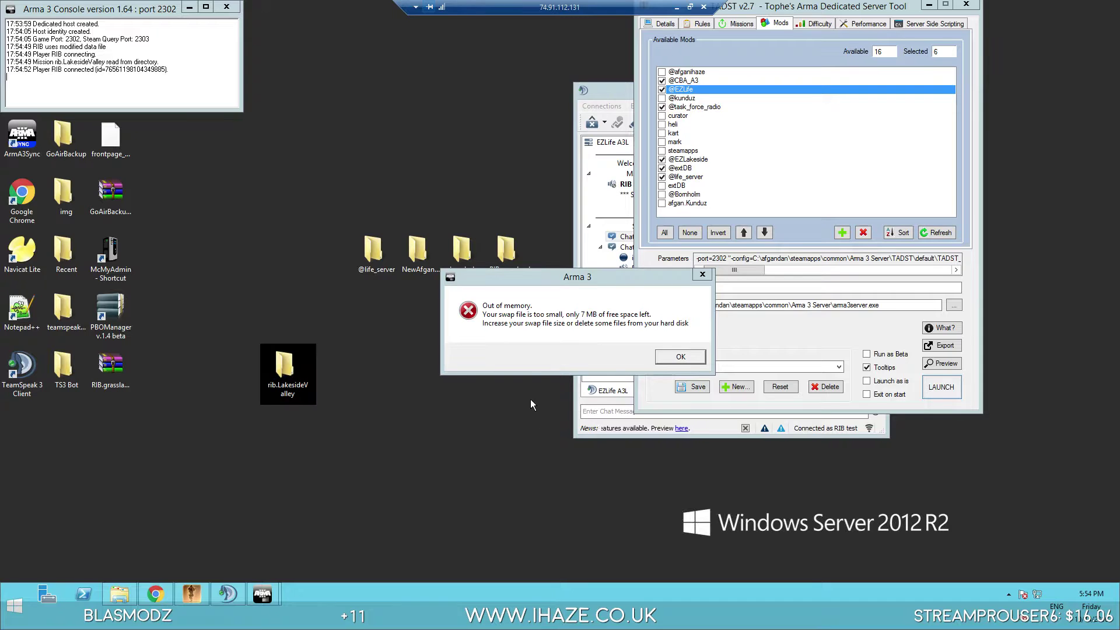
left_click(680, 358)
left_click(226, 7)
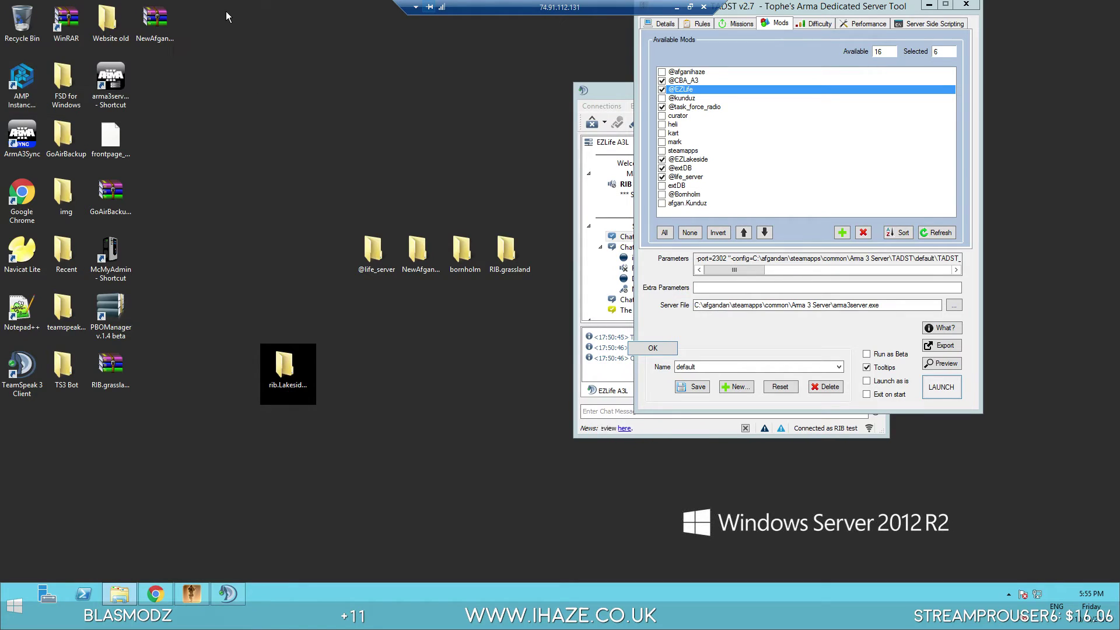
Bring the TeamSpeak 3 window forward on the remote server and close it to free memory
left_click(608, 90)
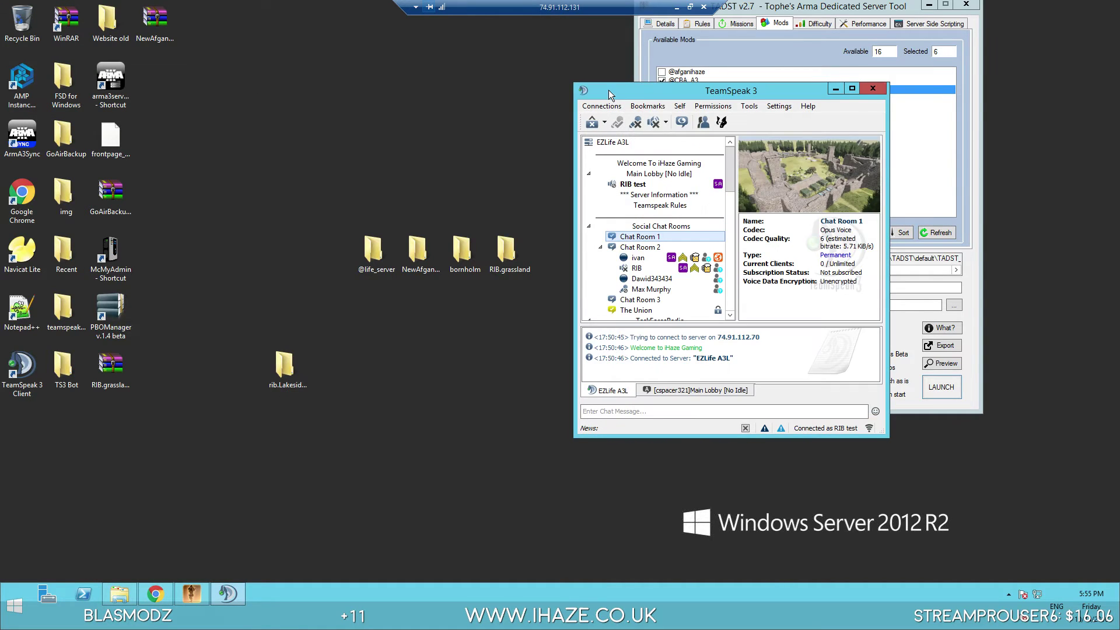
left_click_drag(608, 90, 793, 185)
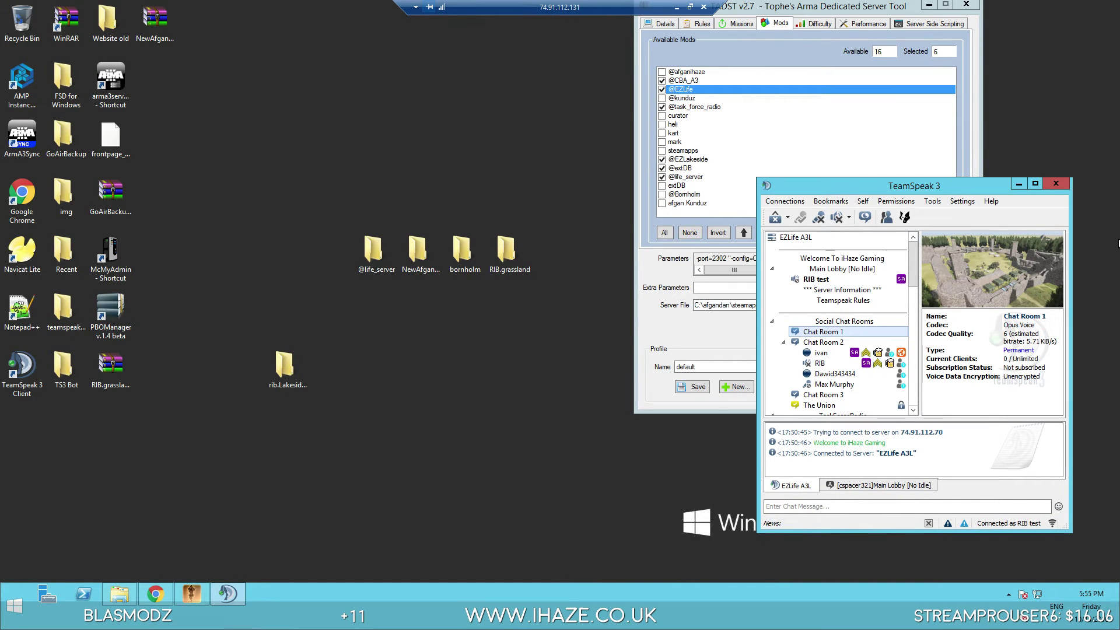
left_click(1061, 186)
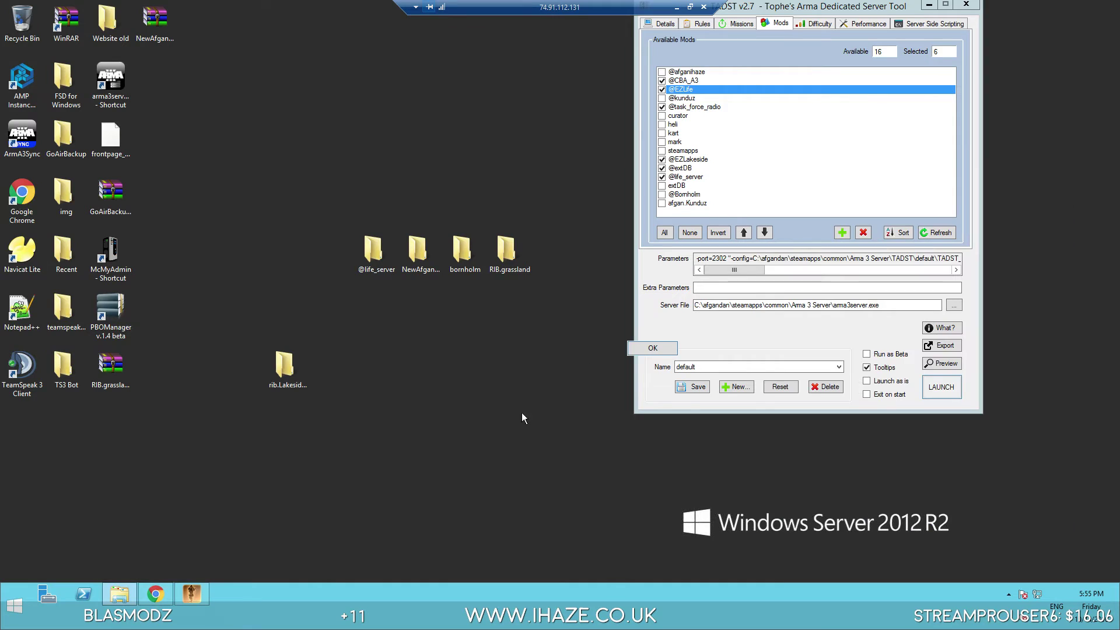
Shut down Google Chrome on the remote server by ending its task in Task Manager, and close Task Manager
right_click(160, 601)
left_click(158, 564)
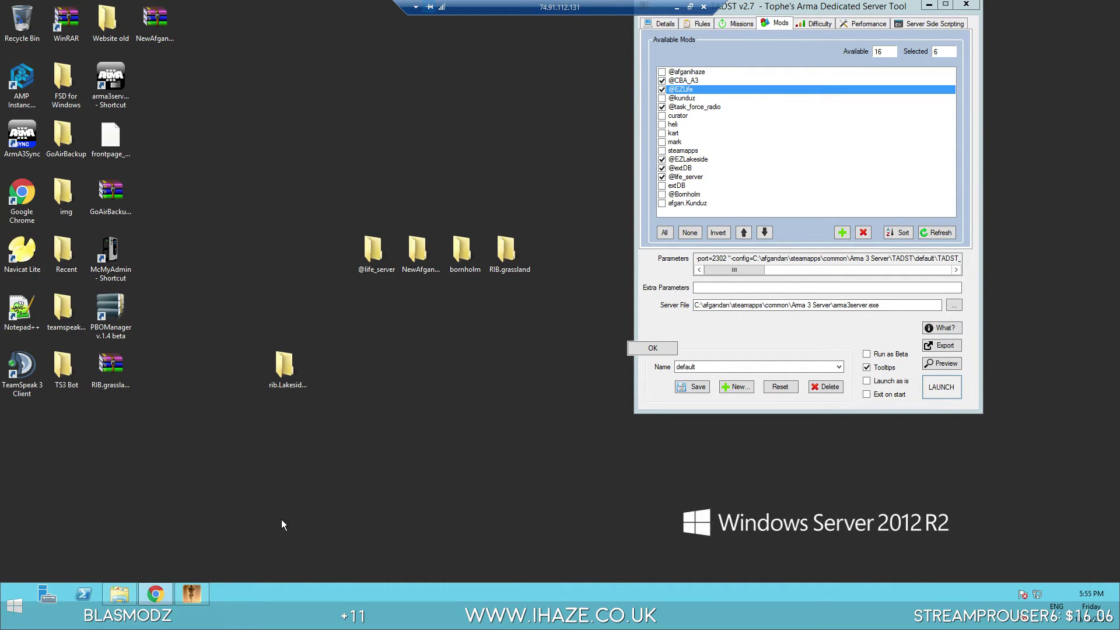
left_click(161, 604)
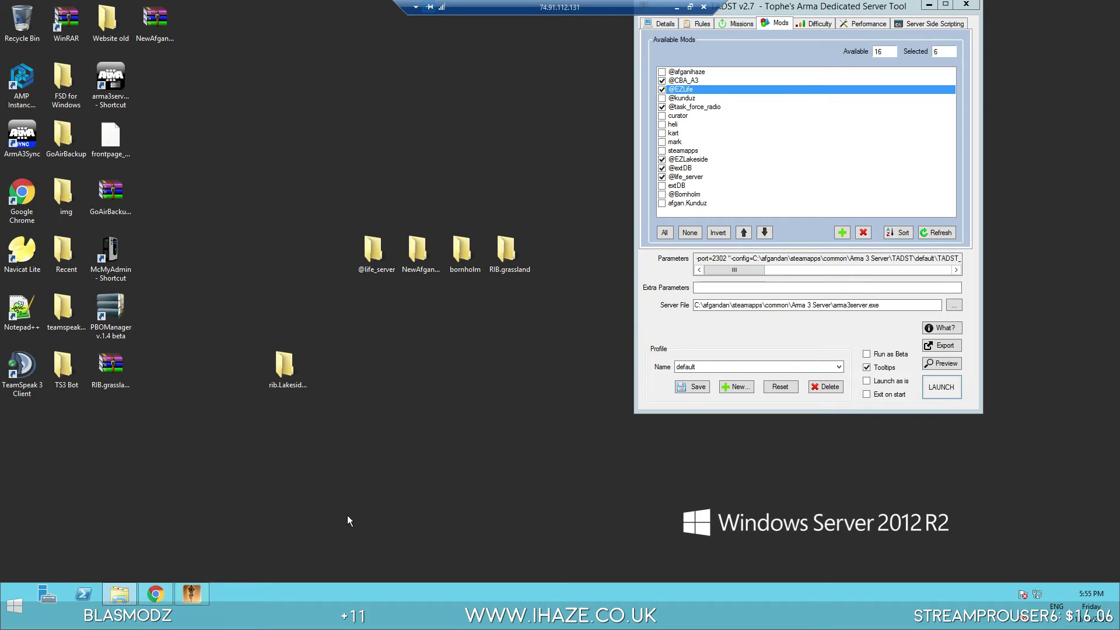
right_click(315, 587)
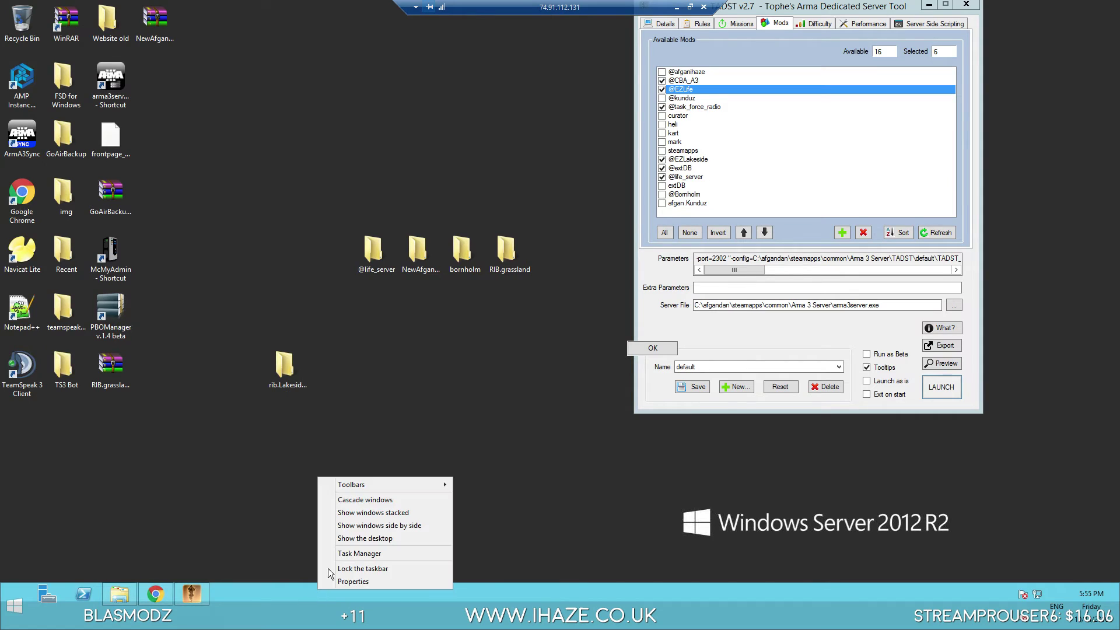
left_click(353, 555)
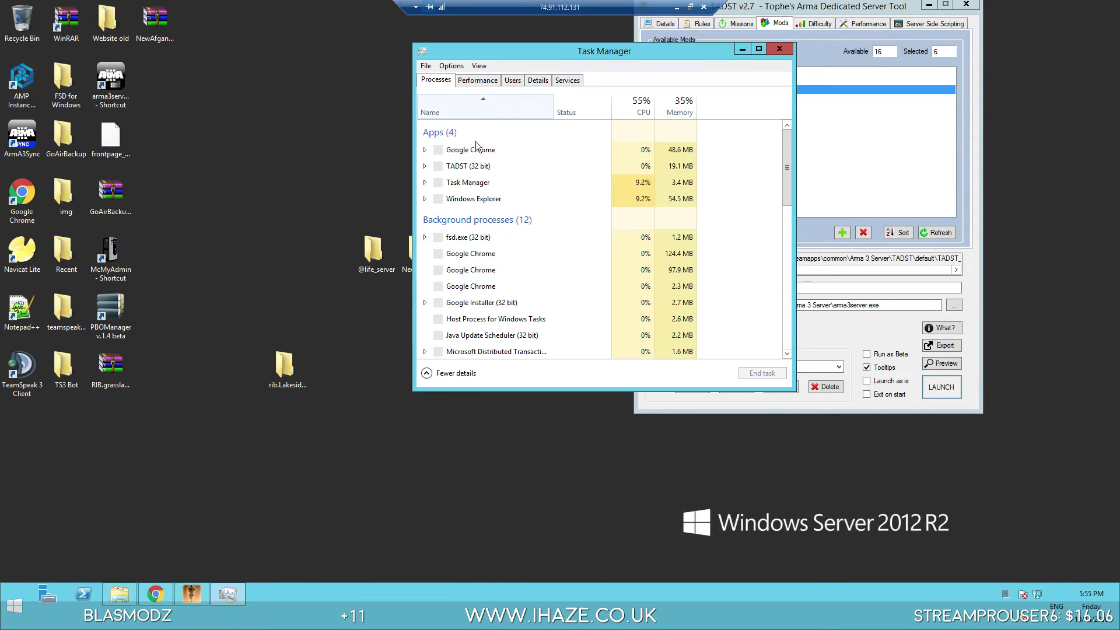
left_click(762, 373)
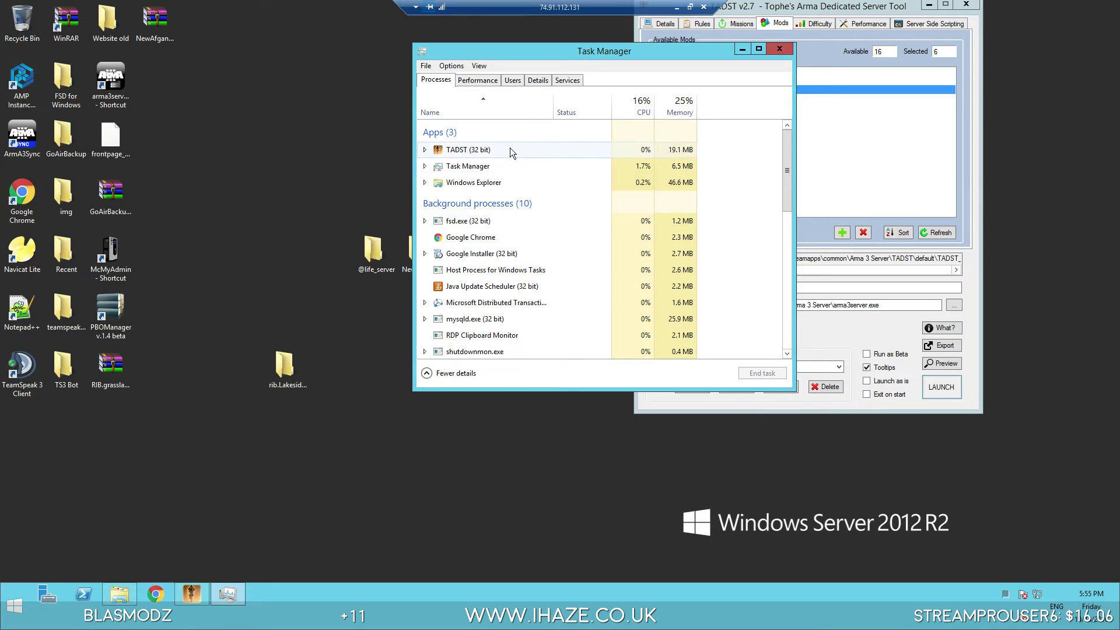
left_click(779, 49)
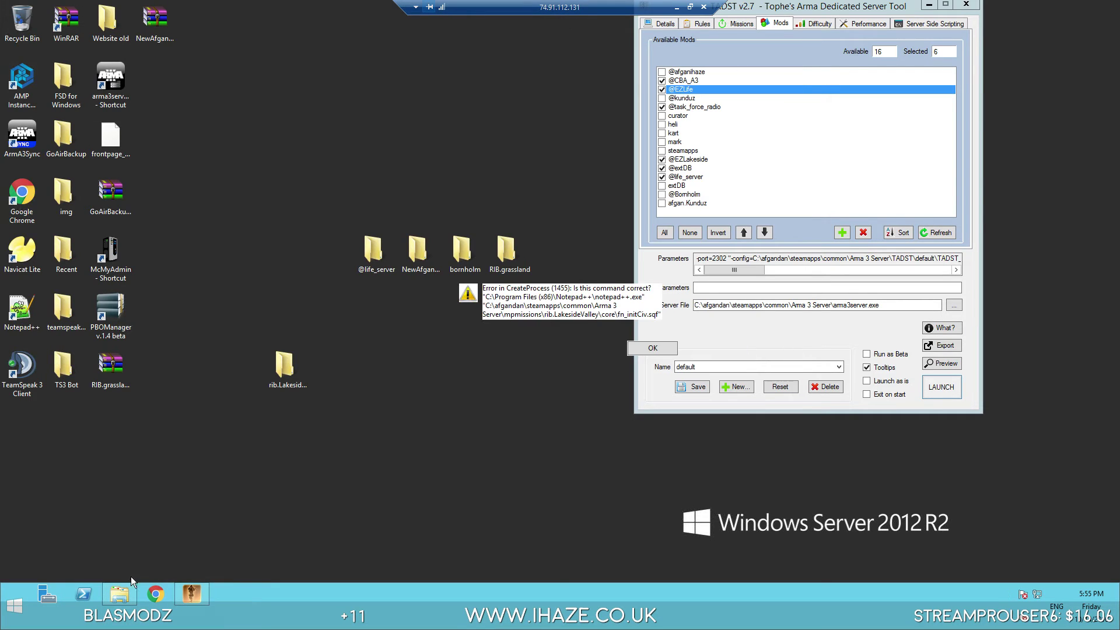
Close the File Explorer windows on the remote server, relaunch the Arma 3 server and bring up its mission list
right_click(122, 592)
left_click(442, 563)
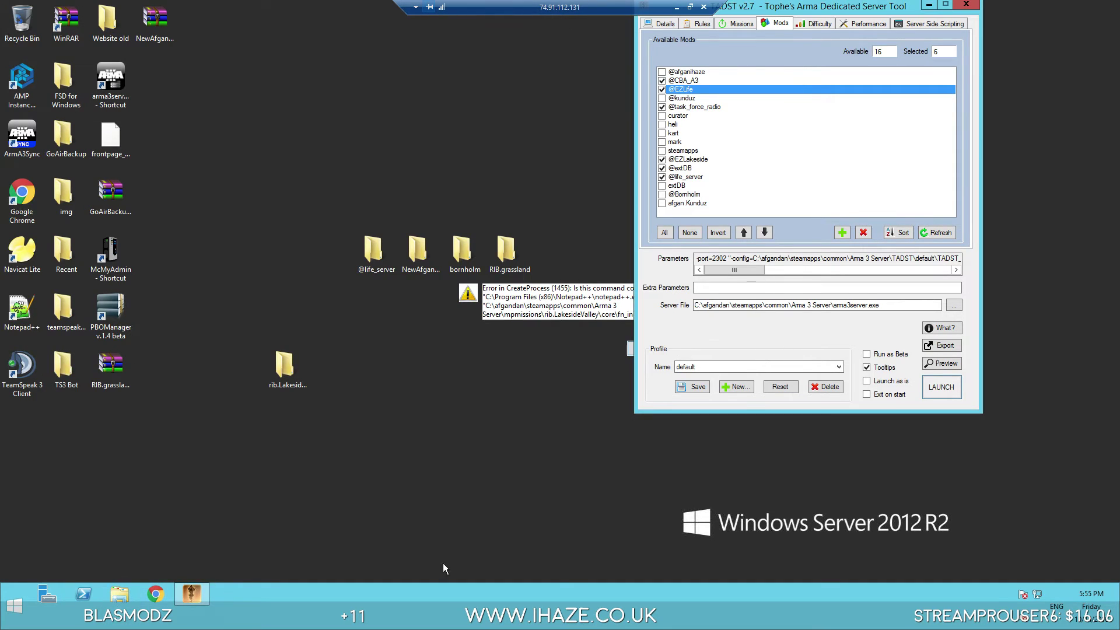
left_click(955, 387)
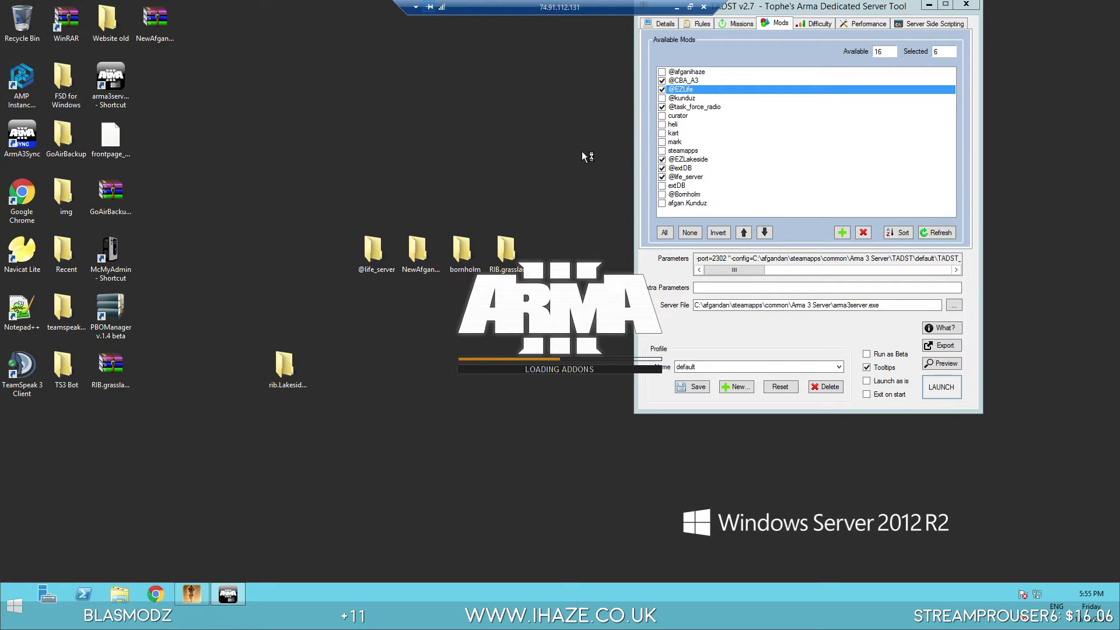
left_click(741, 23)
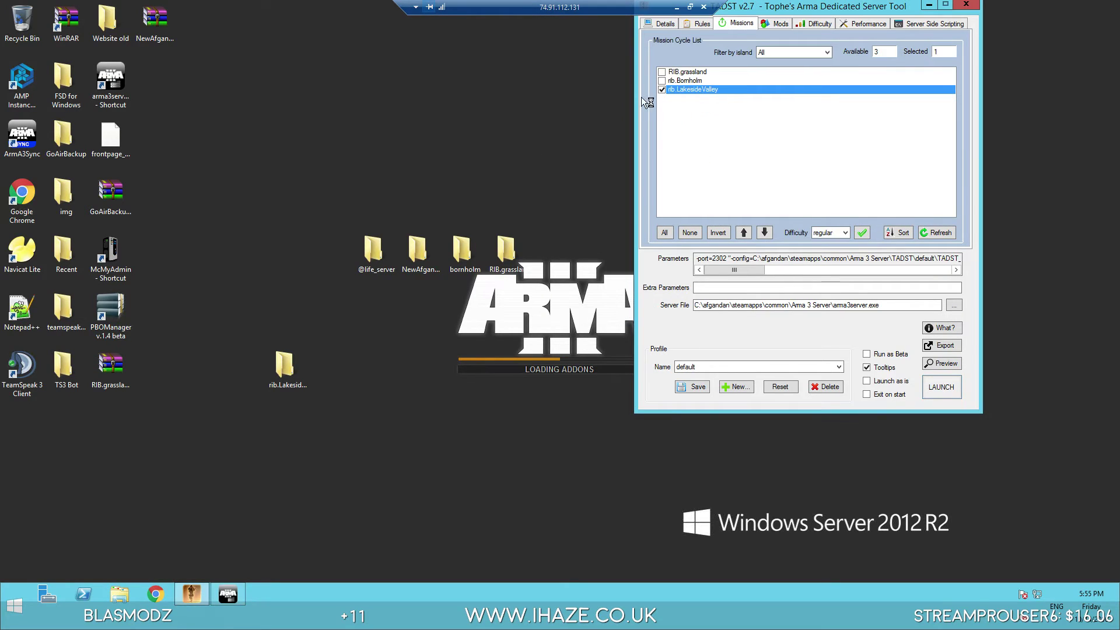
Switch to the local Arma 3 client, disconnect from the role assignment lobby and minimise the game
left_click(676, 8)
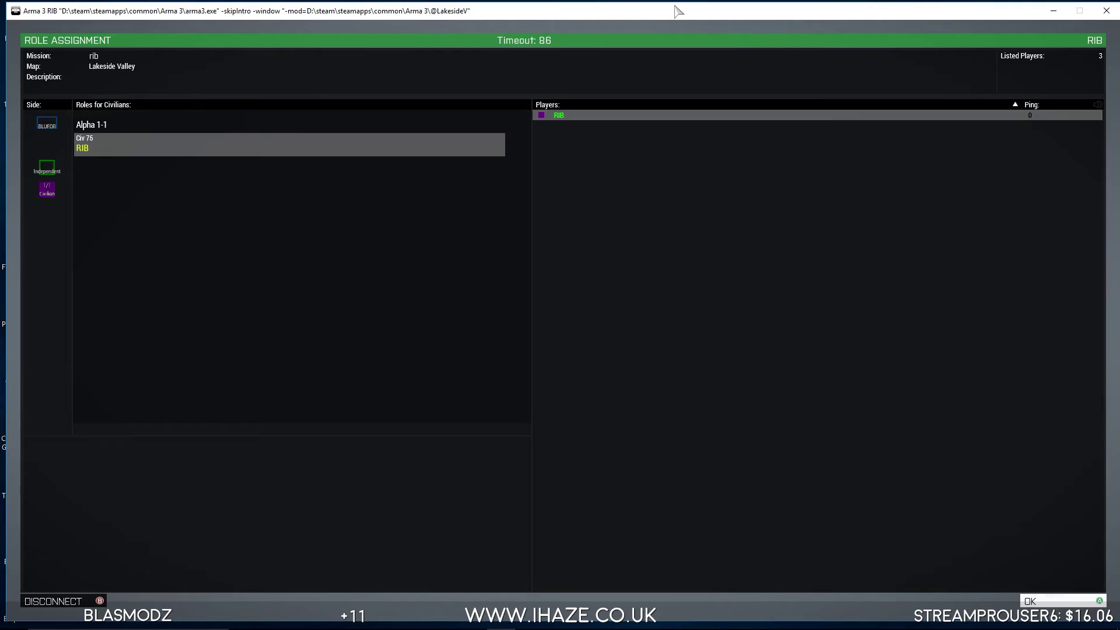
left_click(61, 606)
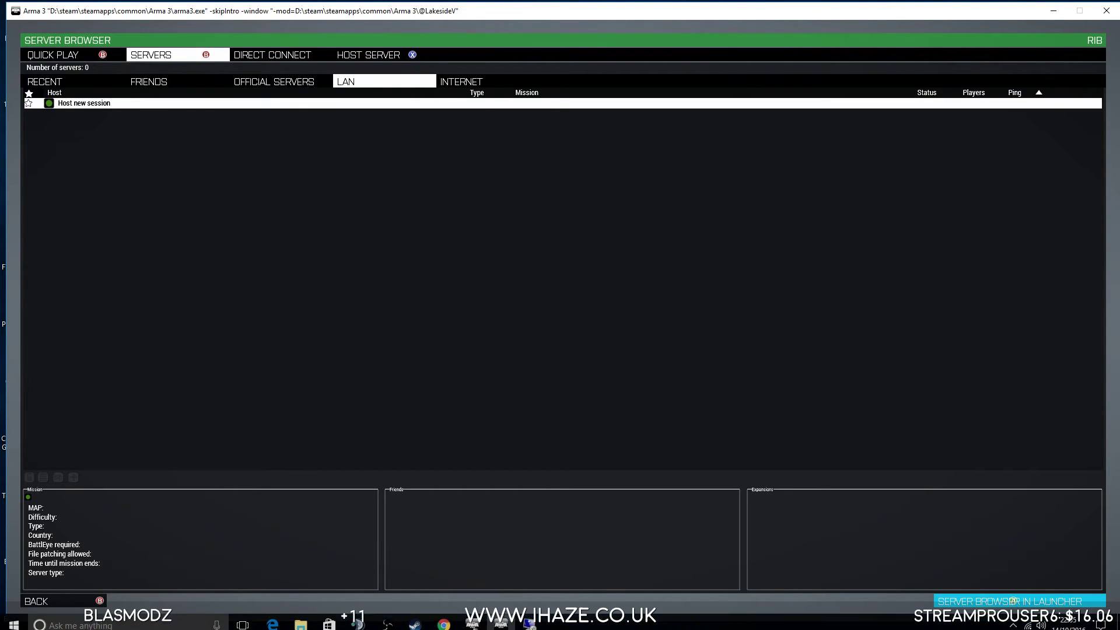
left_click(532, 622)
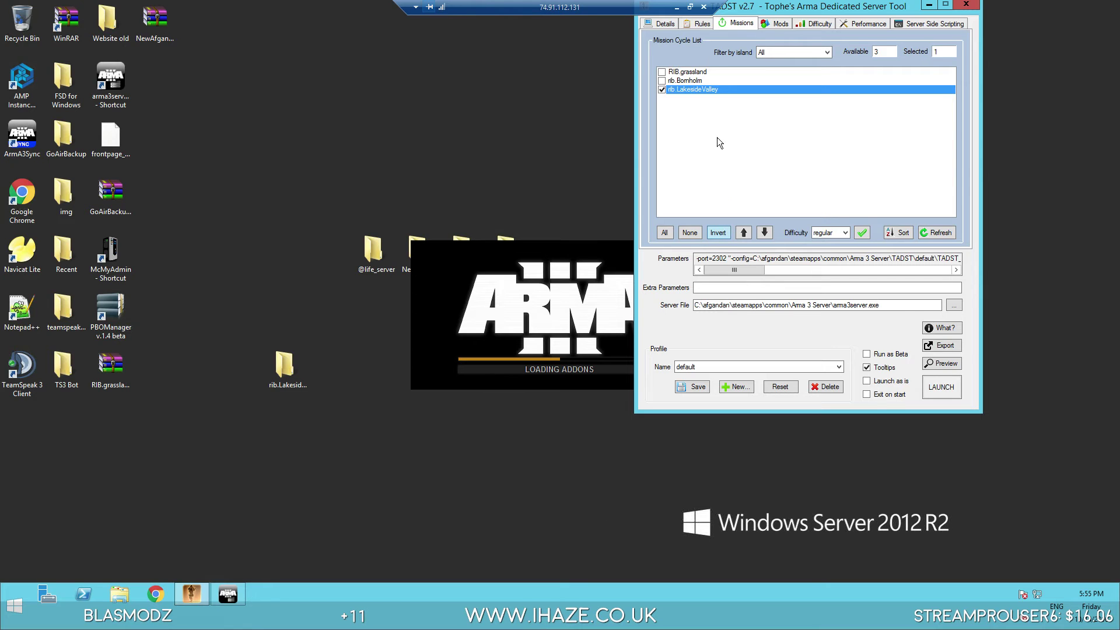
left_click(678, 7)
left_click(1054, 10)
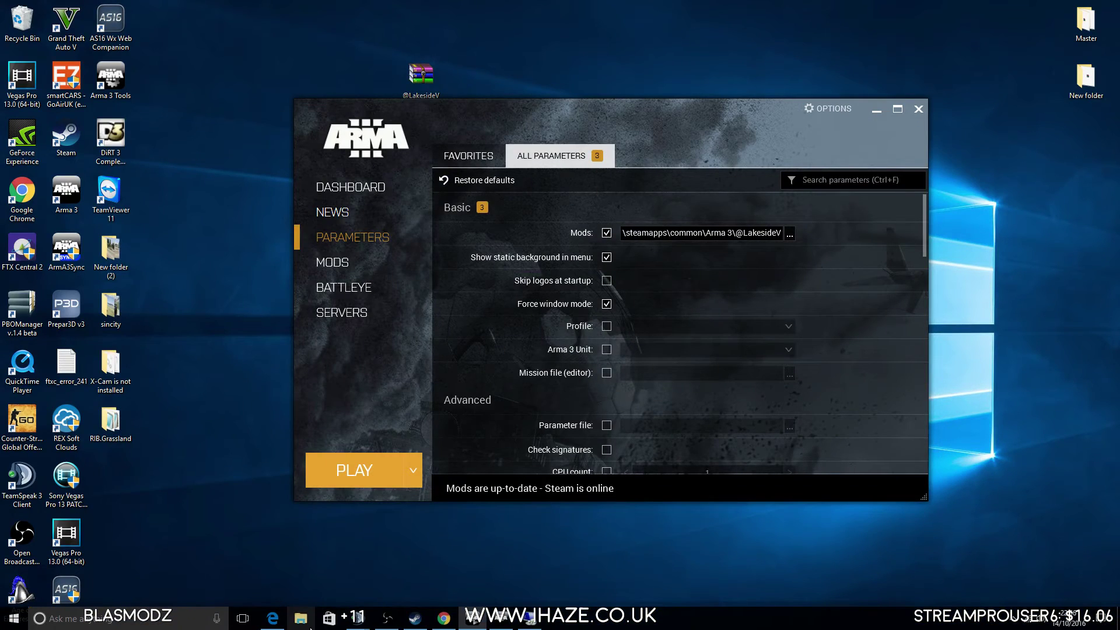
left_click(327, 618)
left_click(302, 621)
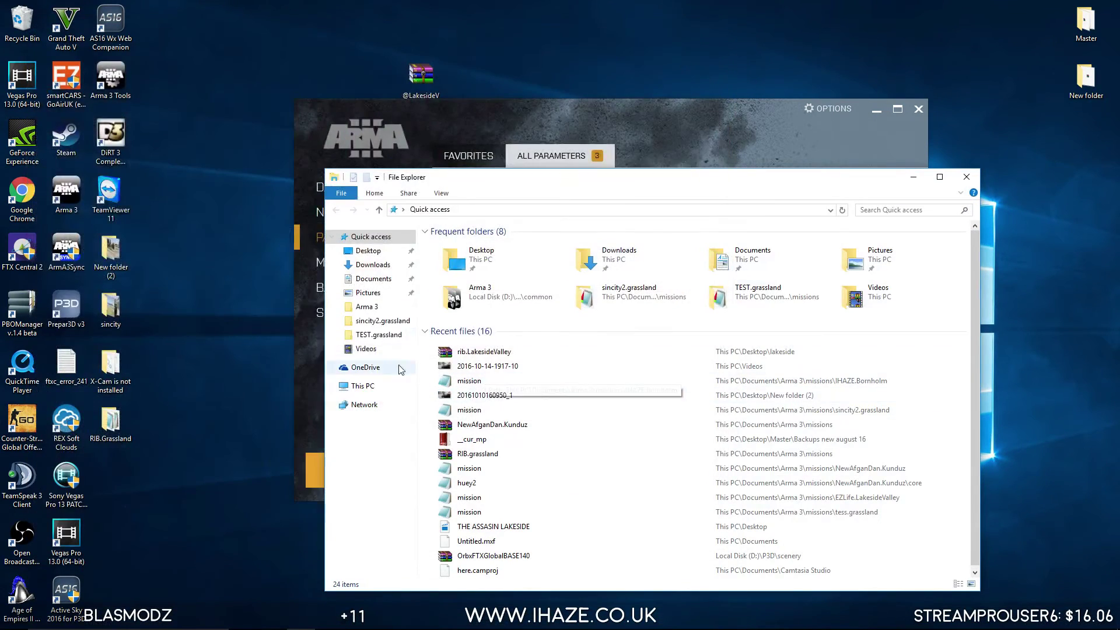
left_click(366, 307)
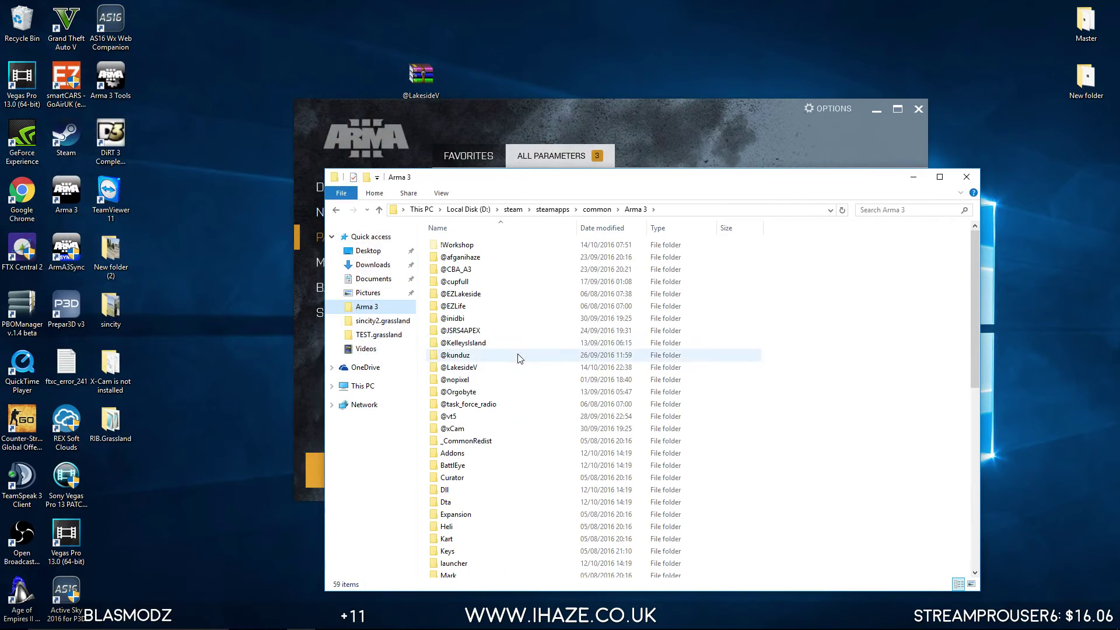
left_click(471, 369)
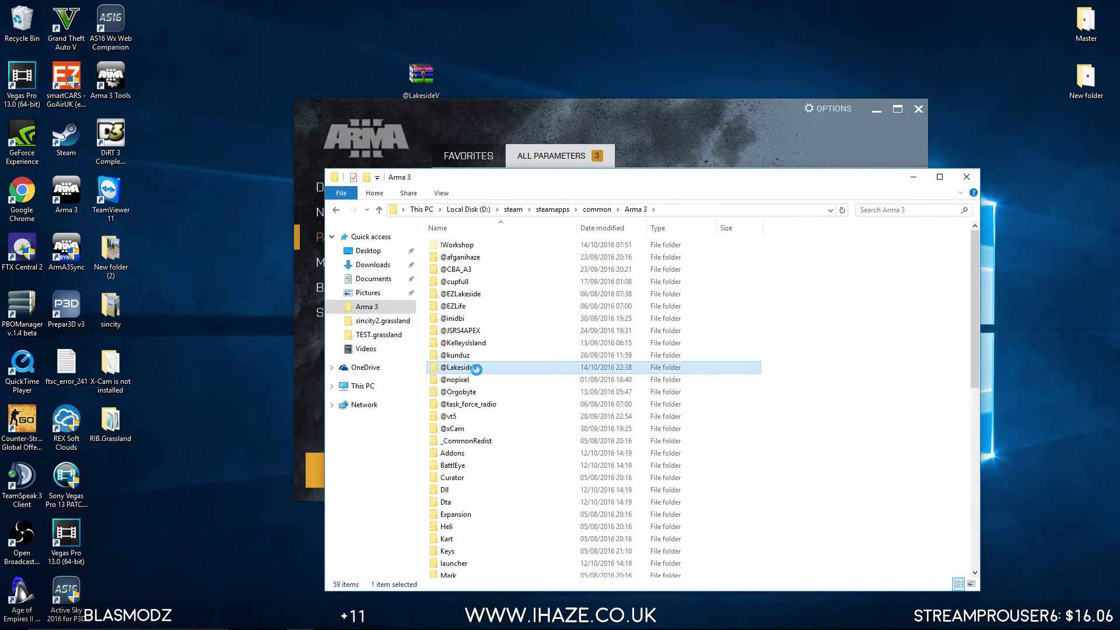
right_click(476, 369)
left_click(534, 203)
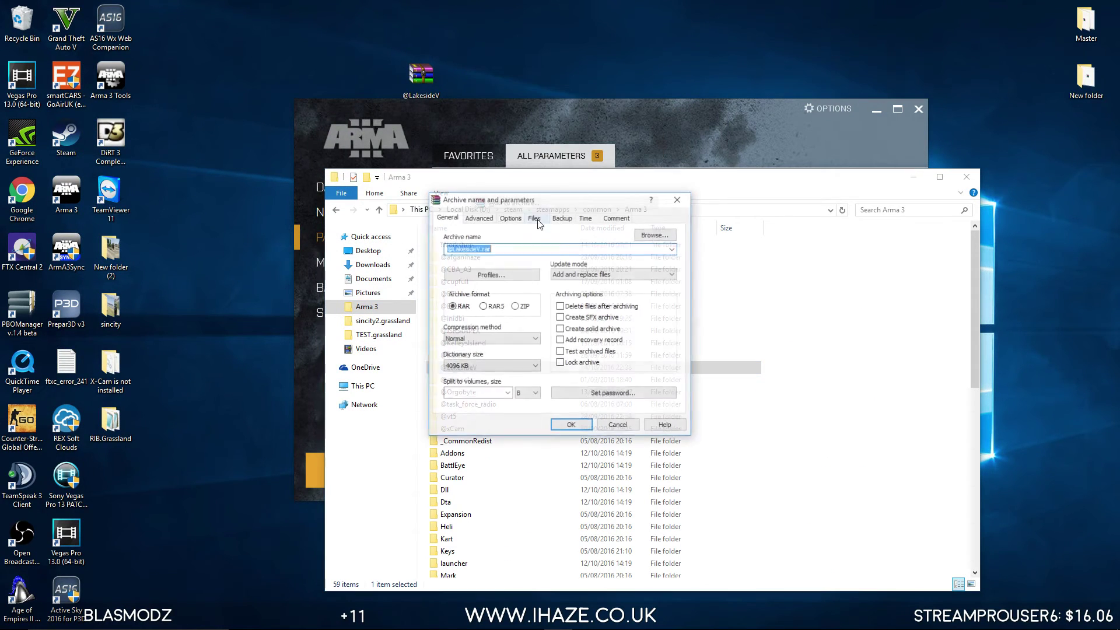
left_click(572, 424)
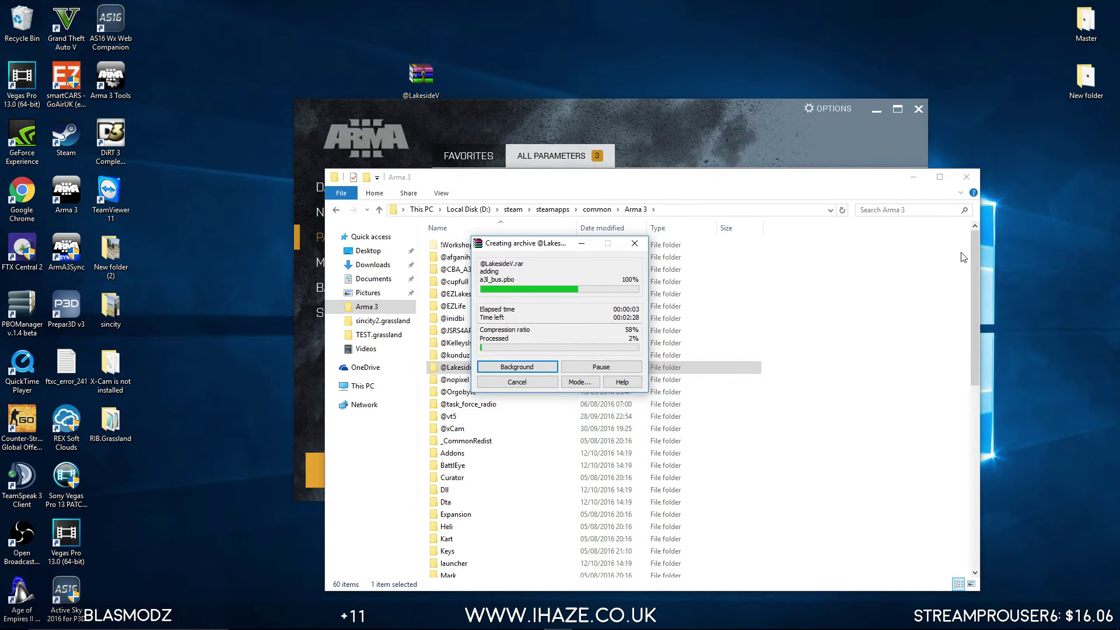
Minimise the Arma 3 folder and launcher windows, then open the lakeside folder on the desktop
left_click_drag(974, 257, 974, 437)
scroll(620, 534, "up", 10)
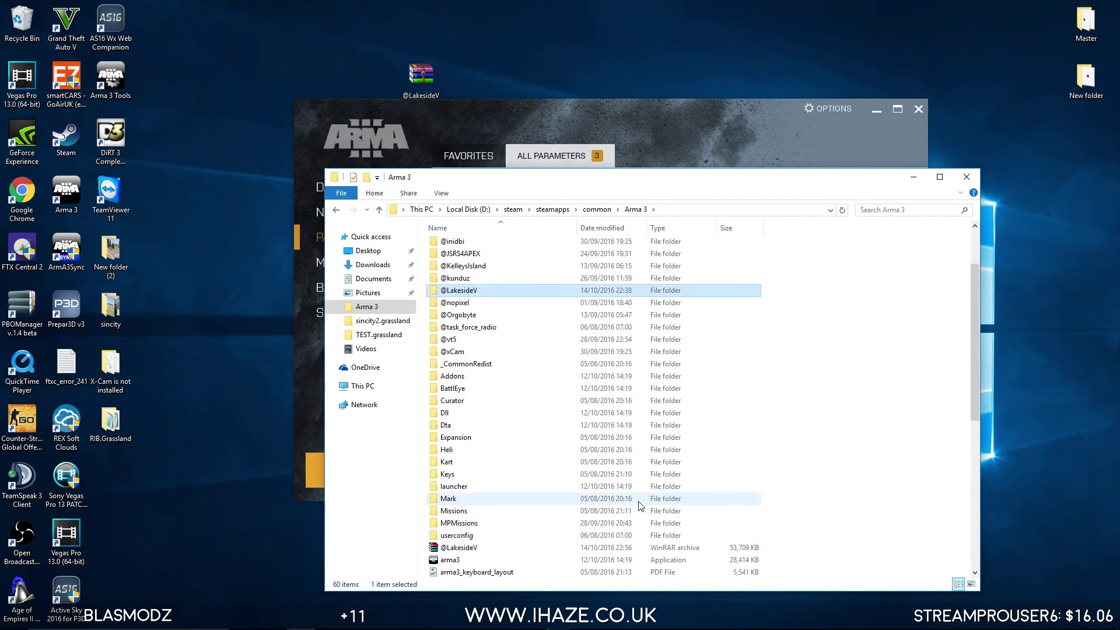
left_click(912, 177)
left_click(875, 112)
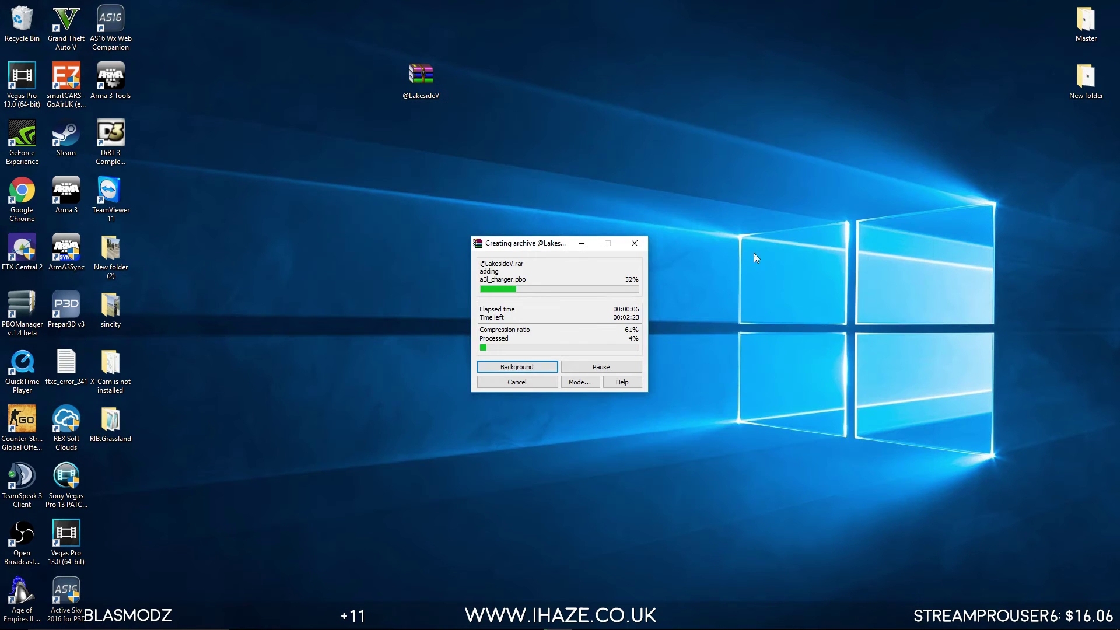
left_click_drag(566, 255, 413, 186)
left_click_drag(526, 261, 665, 279)
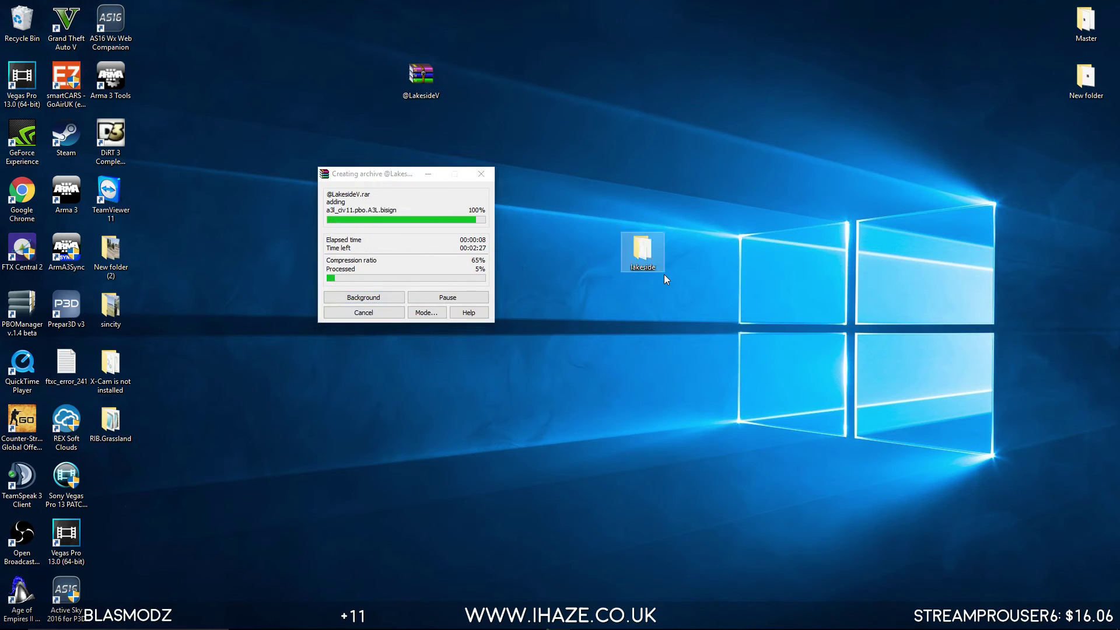
double_click(649, 251)
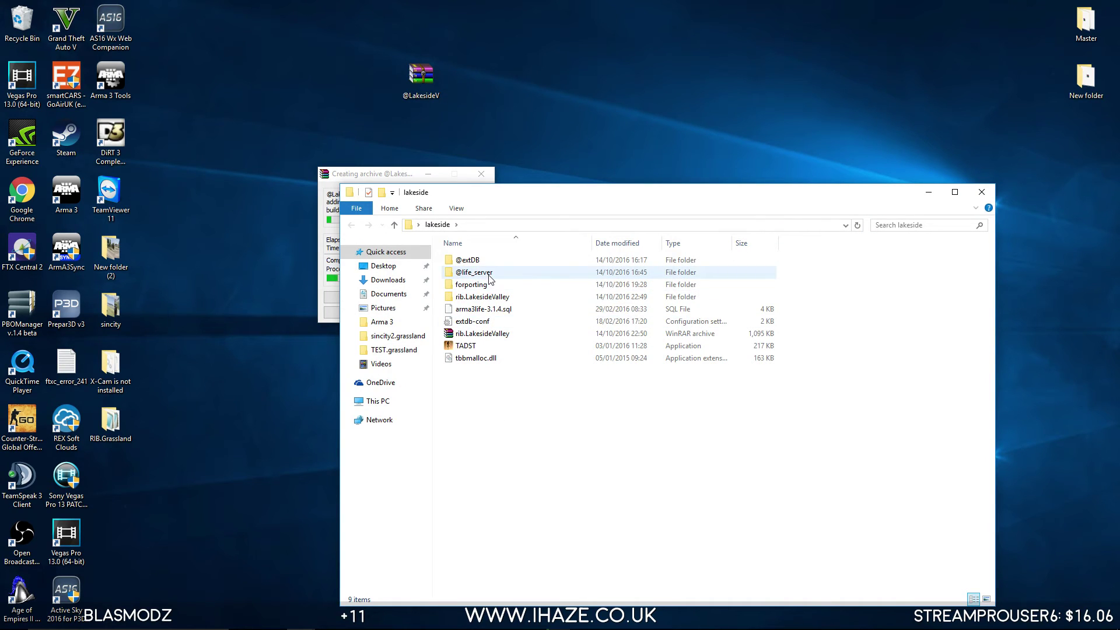
Place the lakeside folder and the archiving progress window side by side and review the folder's server files
left_click_drag(366, 177, 322, 166)
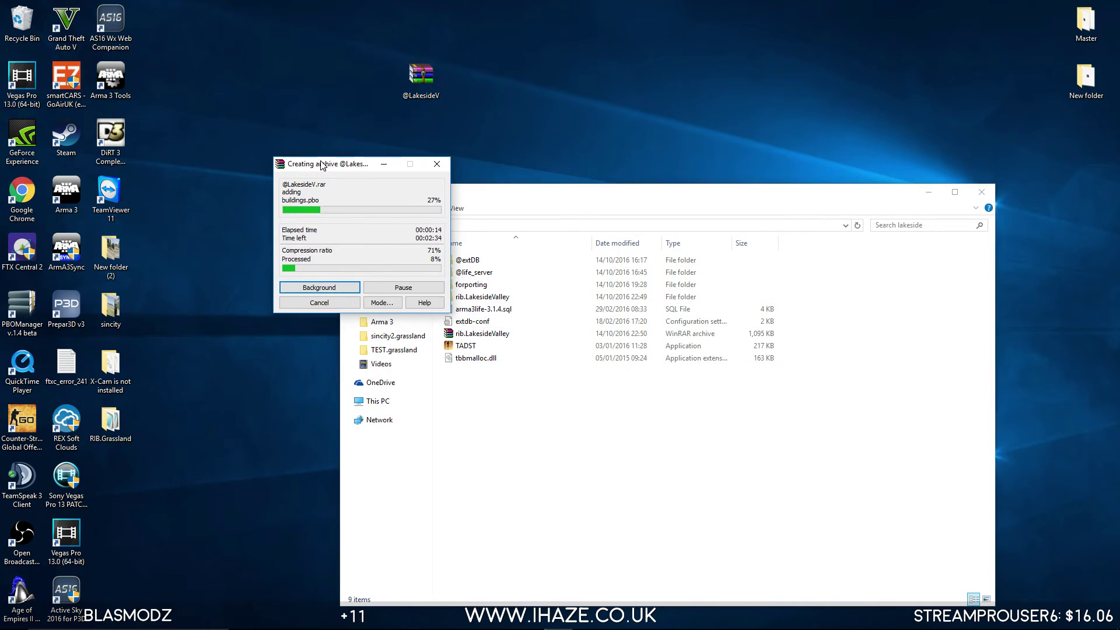
left_click(579, 208)
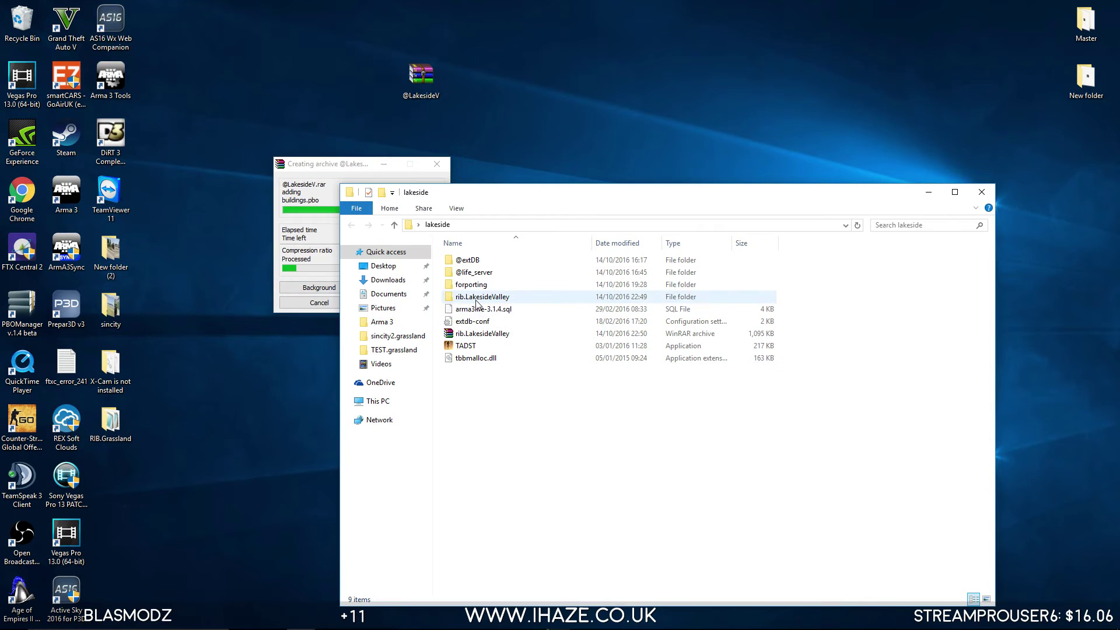
left_click(503, 273)
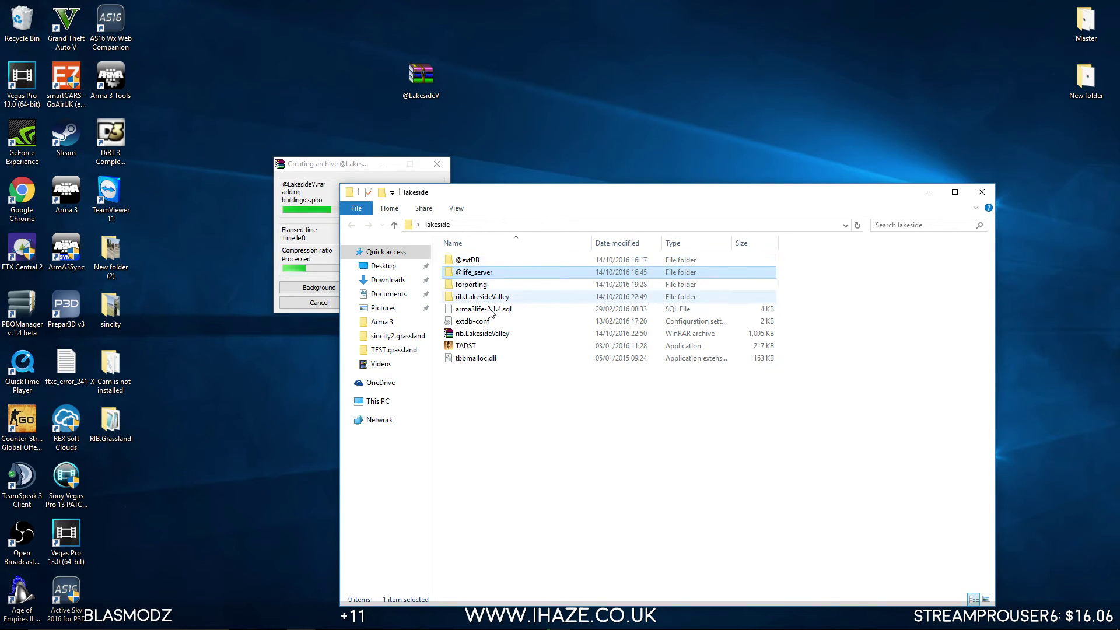
left_click_drag(538, 198, 659, 175)
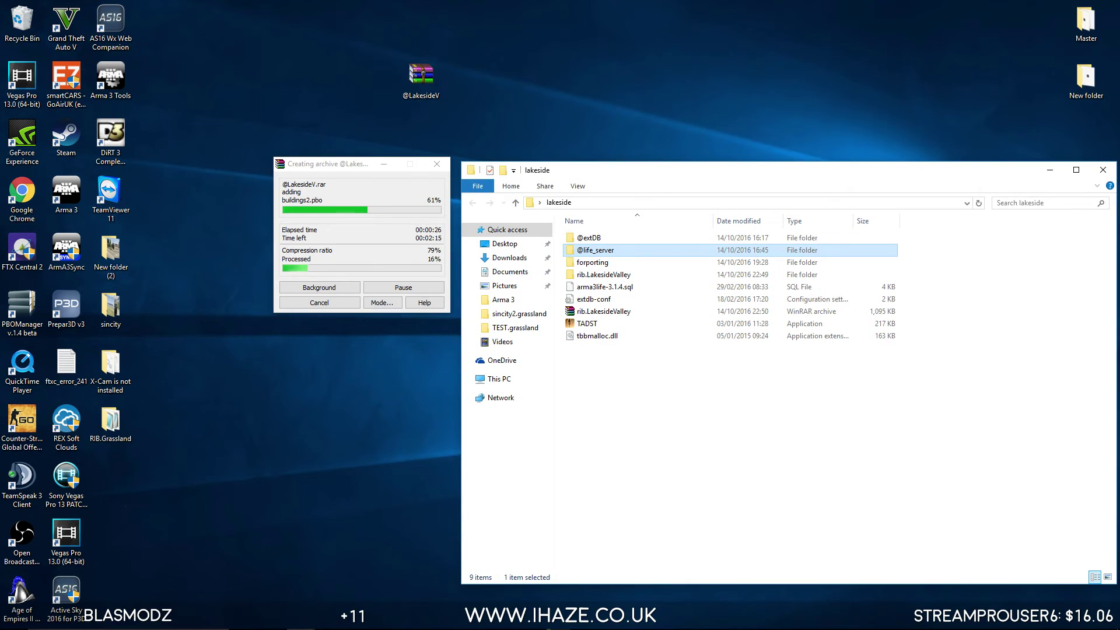
left_click(626, 484)
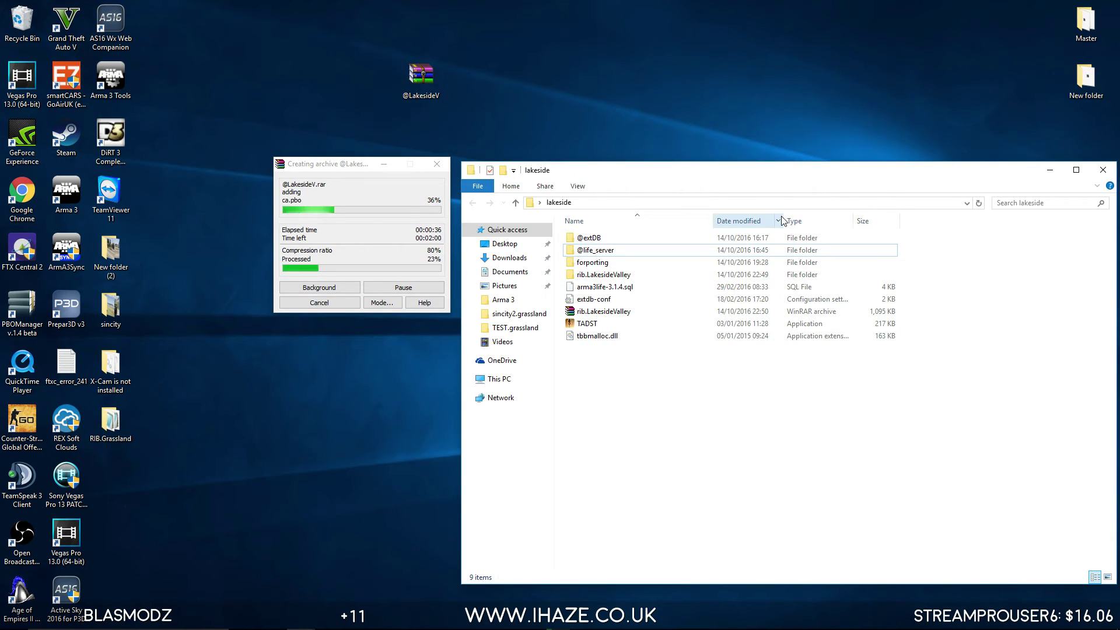
left_click_drag(762, 177, 712, 154)
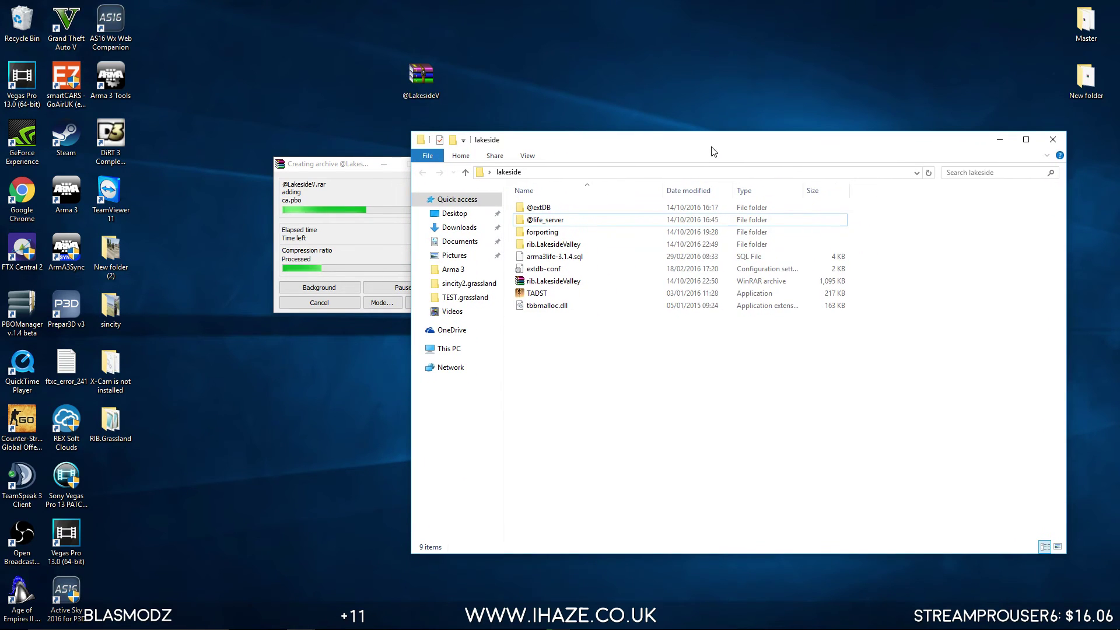
mouse_move(280, 165)
left_mouse_down()
mouse_move(264, 158)
mouse_move(281, 145)
left_mouse_up()
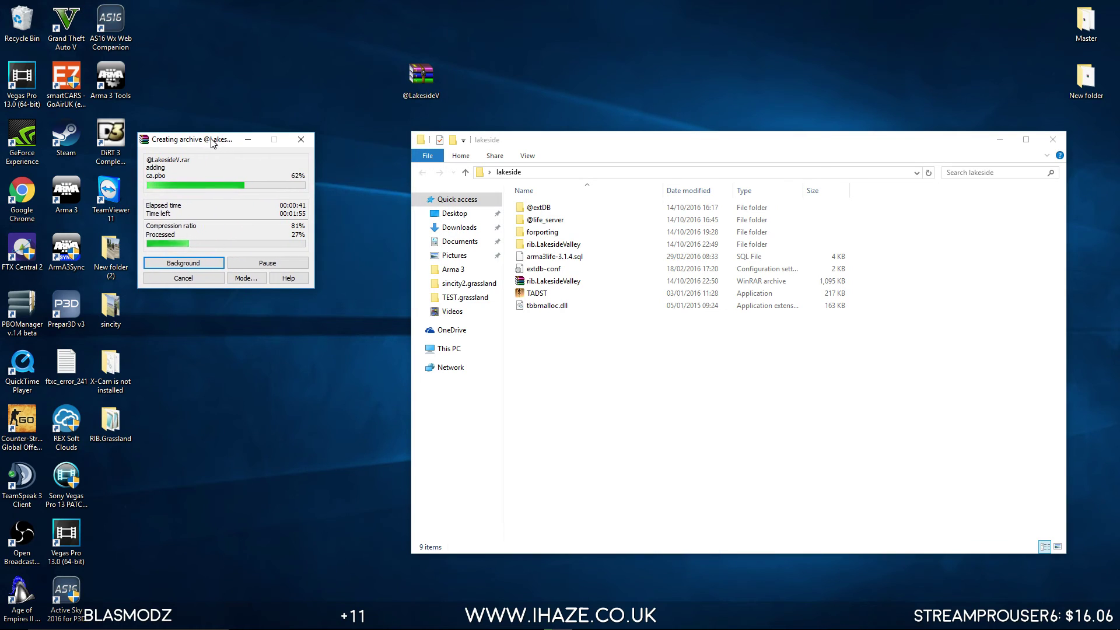
left_click_drag(350, 148, 217, 144)
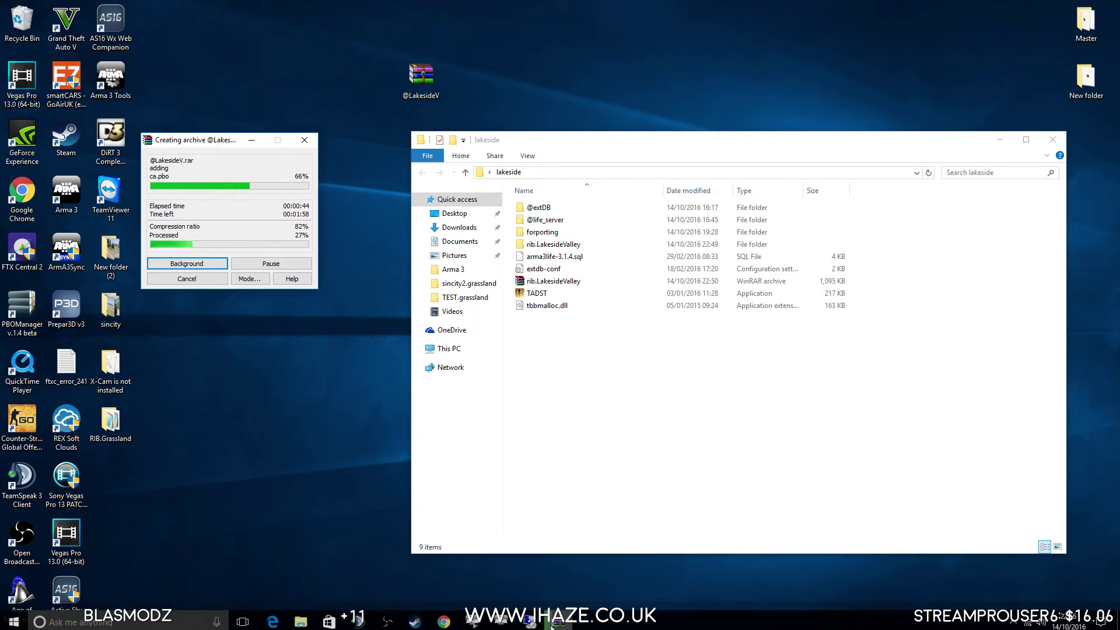
Switch to the remote desktop session, dismiss the xCam_EU addon error and minimise the session once the server console starts
left_click(529, 618)
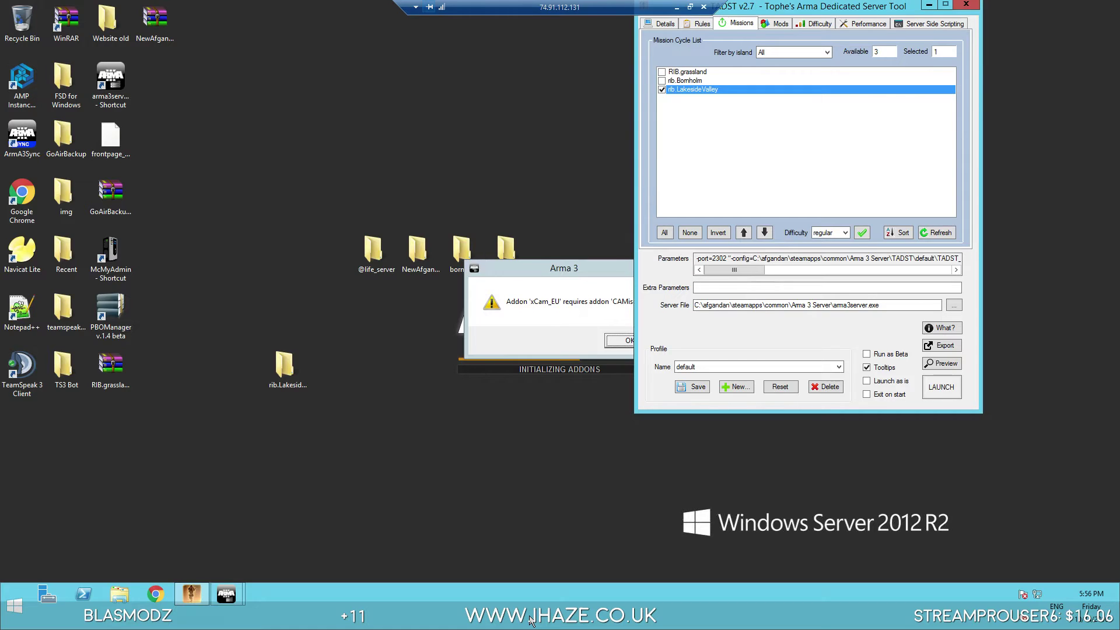
left_click(569, 324)
left_click(627, 341)
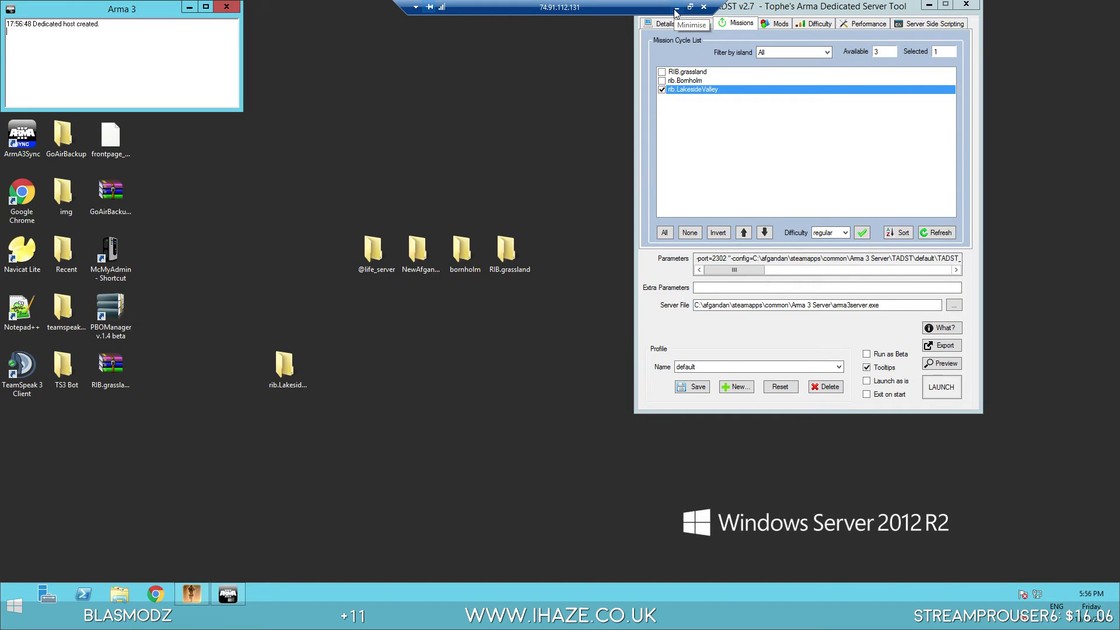
left_click(676, 10)
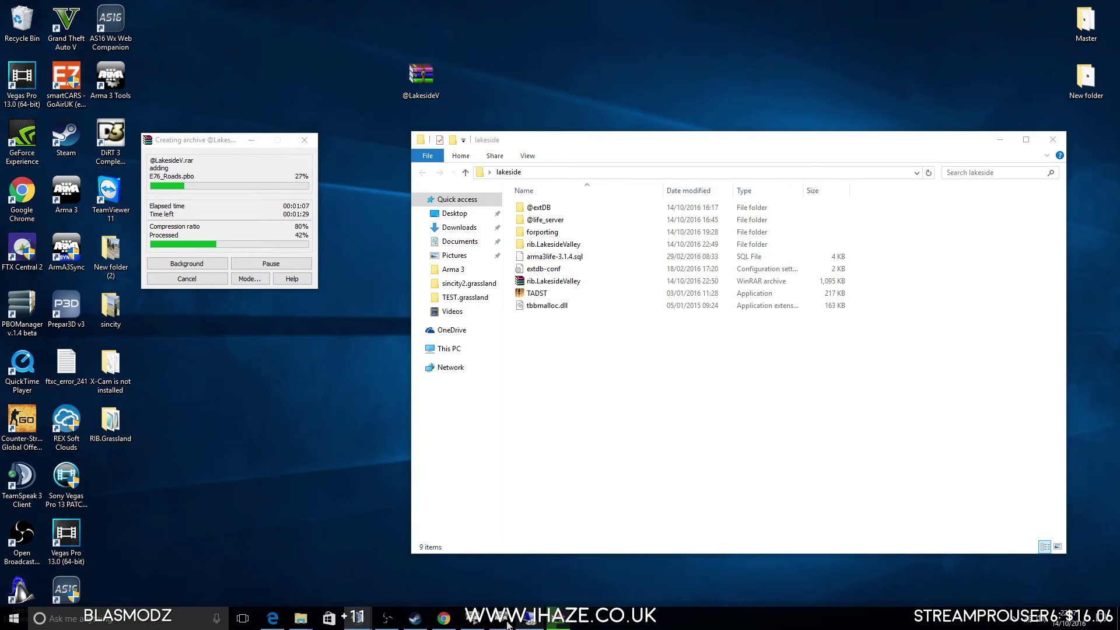
Rejoin SIN CITY iHaze.co.uk from the recent servers and confirm the Civ 75 slot on the Civilian side
left_click(529, 620)
left_click(44, 82)
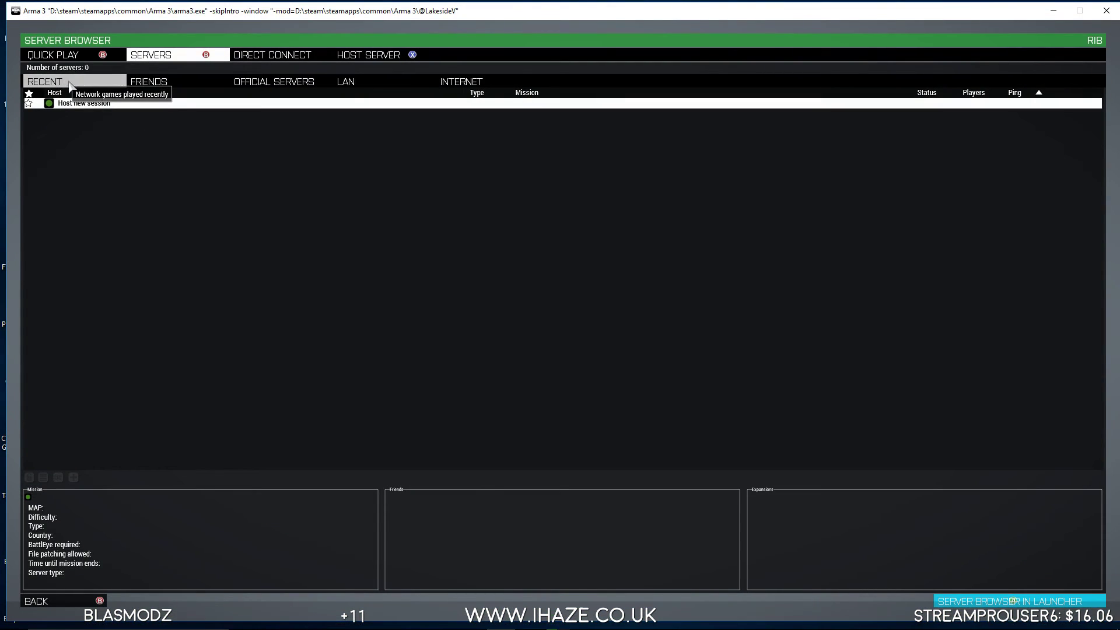
left_click(98, 186)
left_click(90, 157)
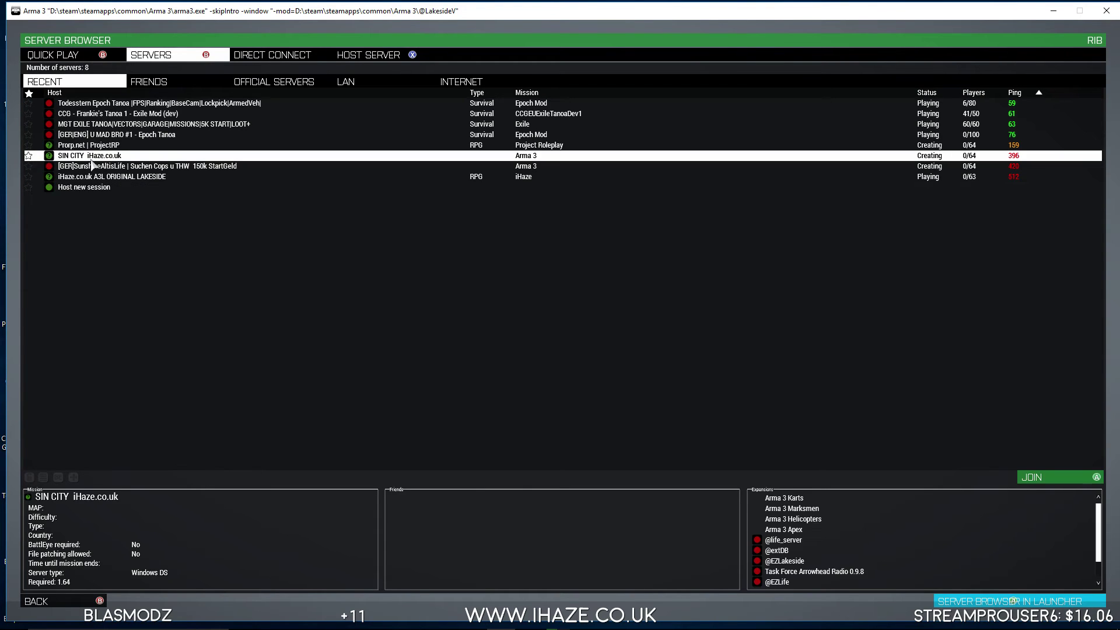
double_click(102, 157)
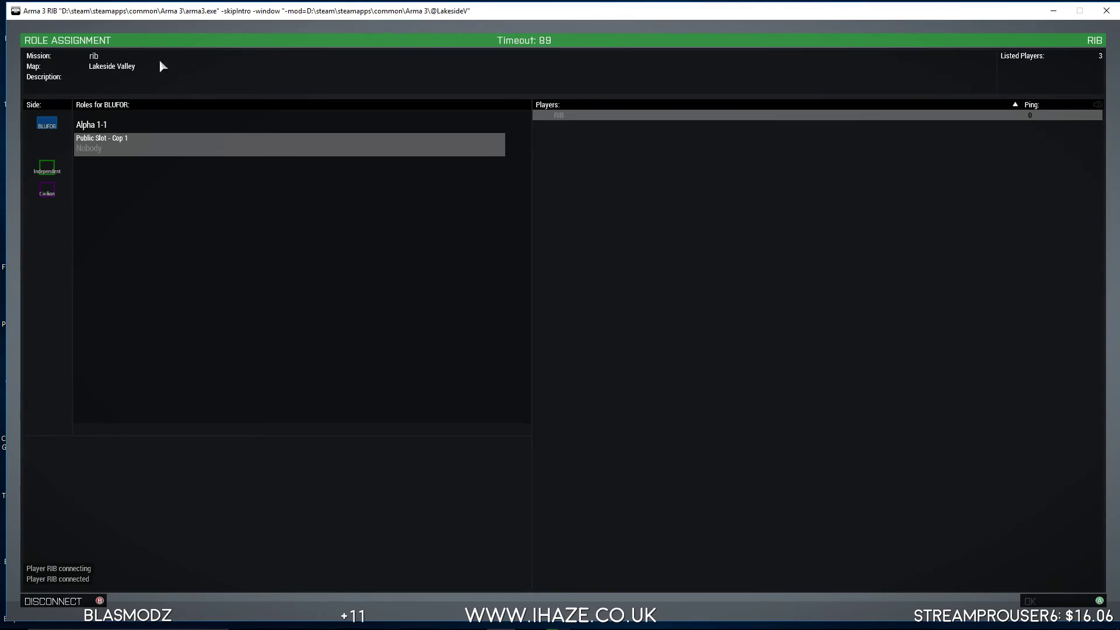
left_click(47, 185)
left_click(176, 139)
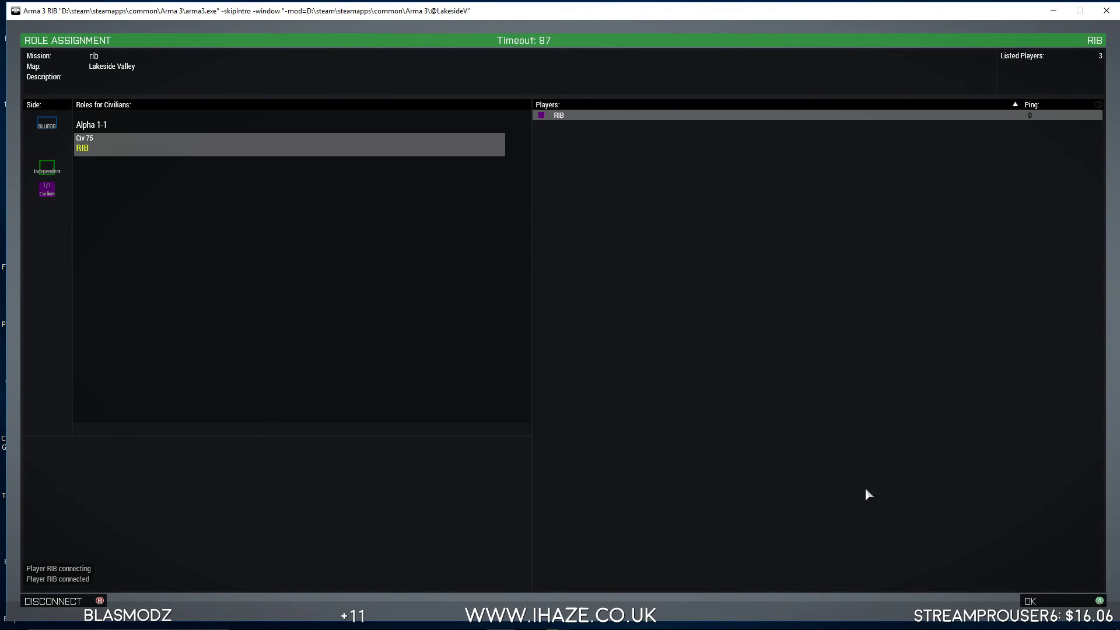
left_click(1057, 597)
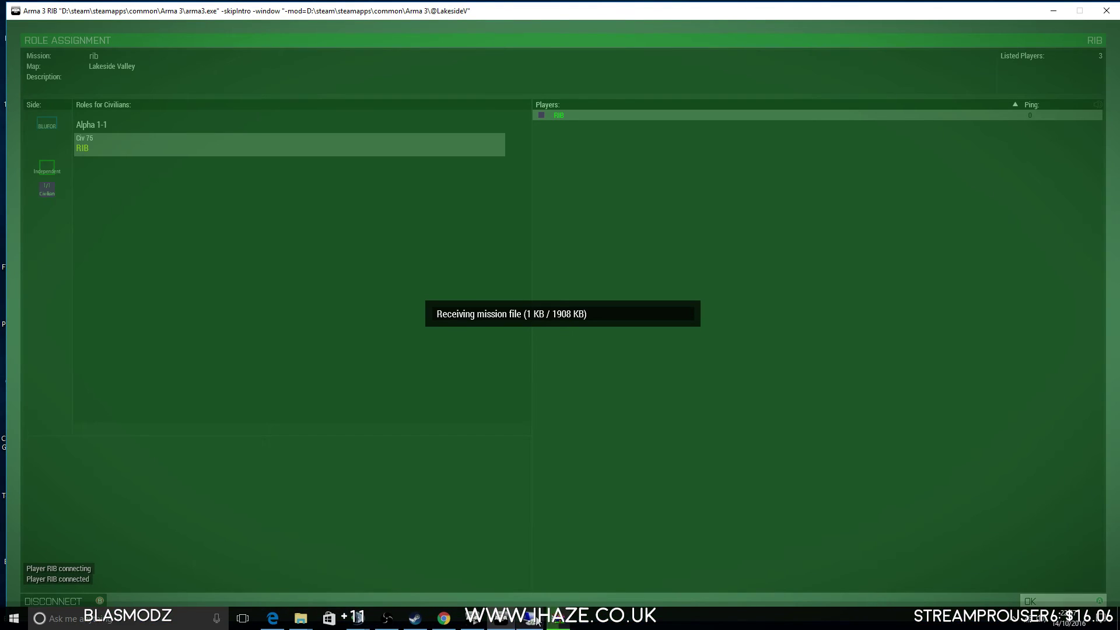
Return to the remote server, move the TADST window clear of the session bar and open the RPT log monitor
left_click(536, 621)
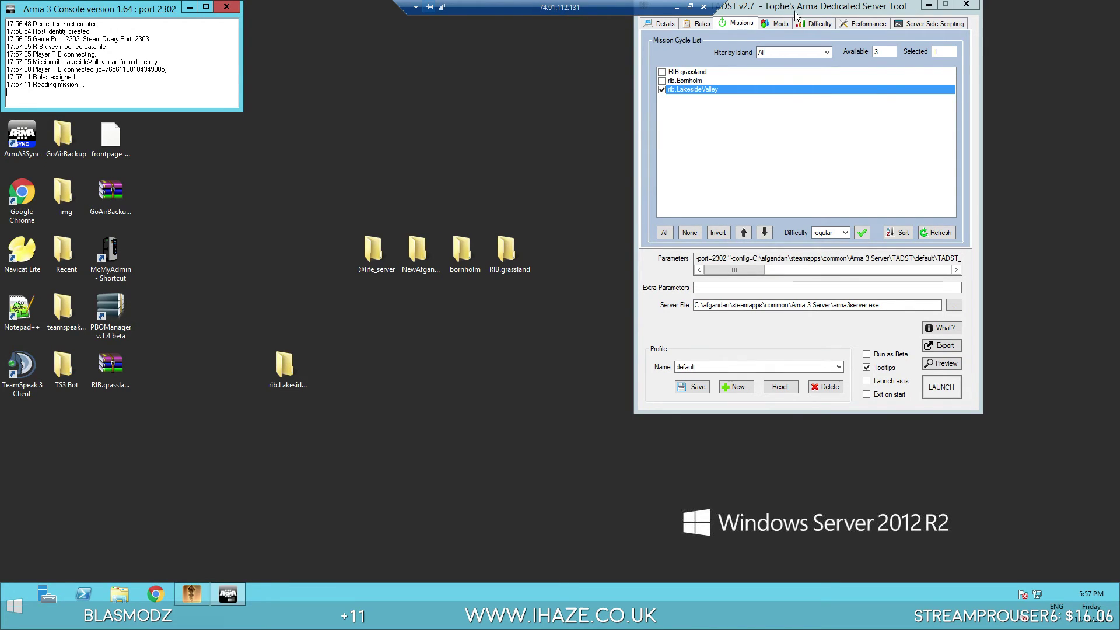
left_click_drag(791, 7, 887, 95)
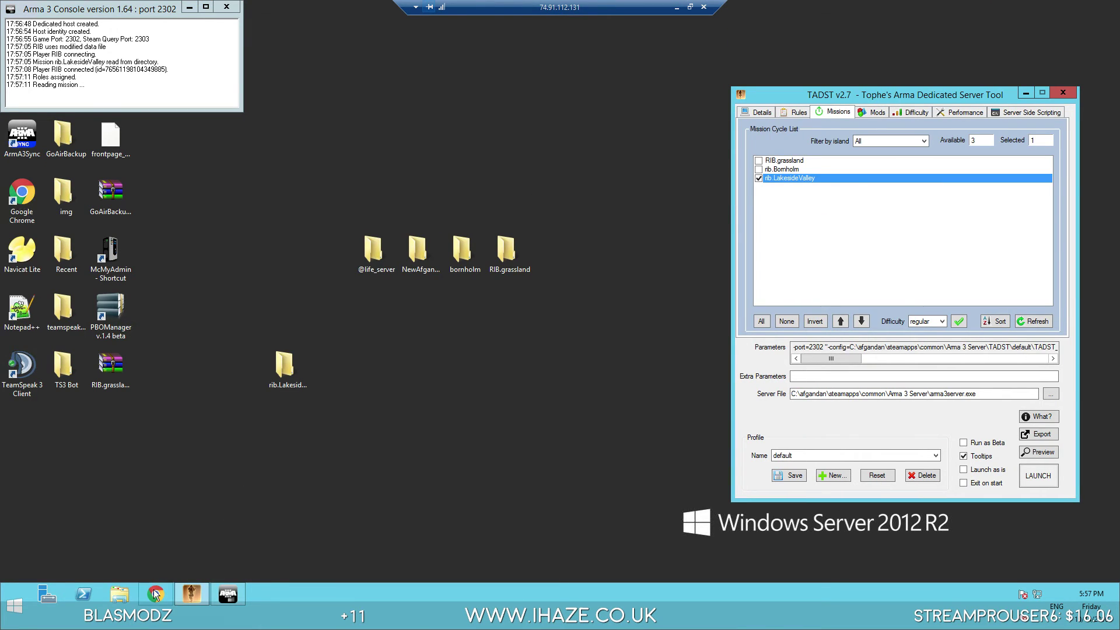
left_click(674, 8)
left_click(521, 619)
left_click(761, 112)
left_click(933, 245)
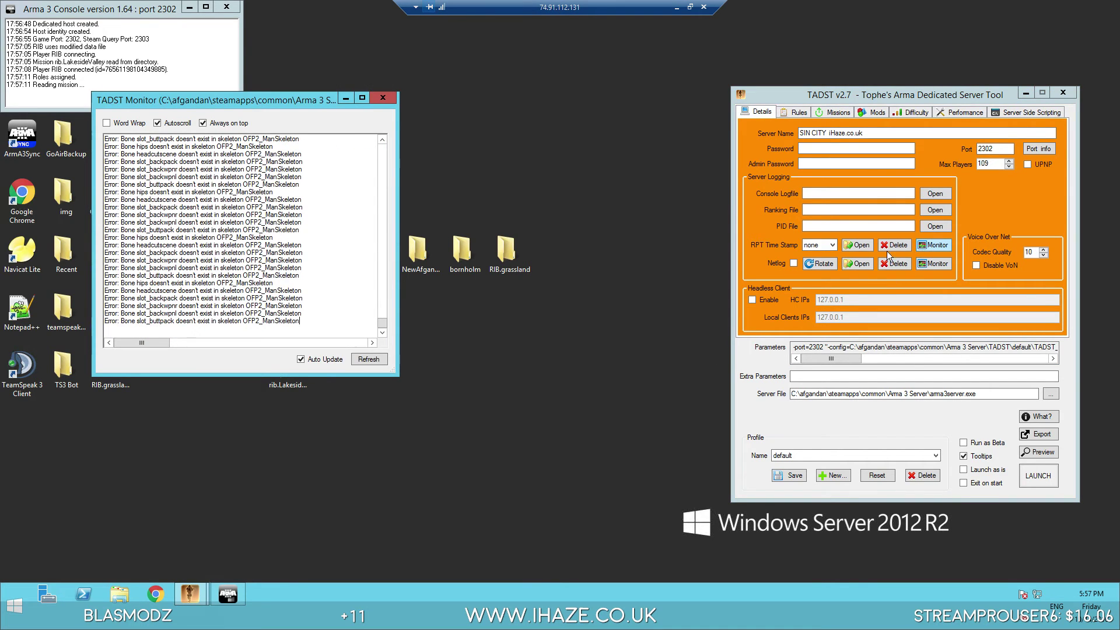
Follow the server's RPT log as the mission loads, close the log monitor and minimise the remote desktop session
left_click_drag(380, 317, 392, 168)
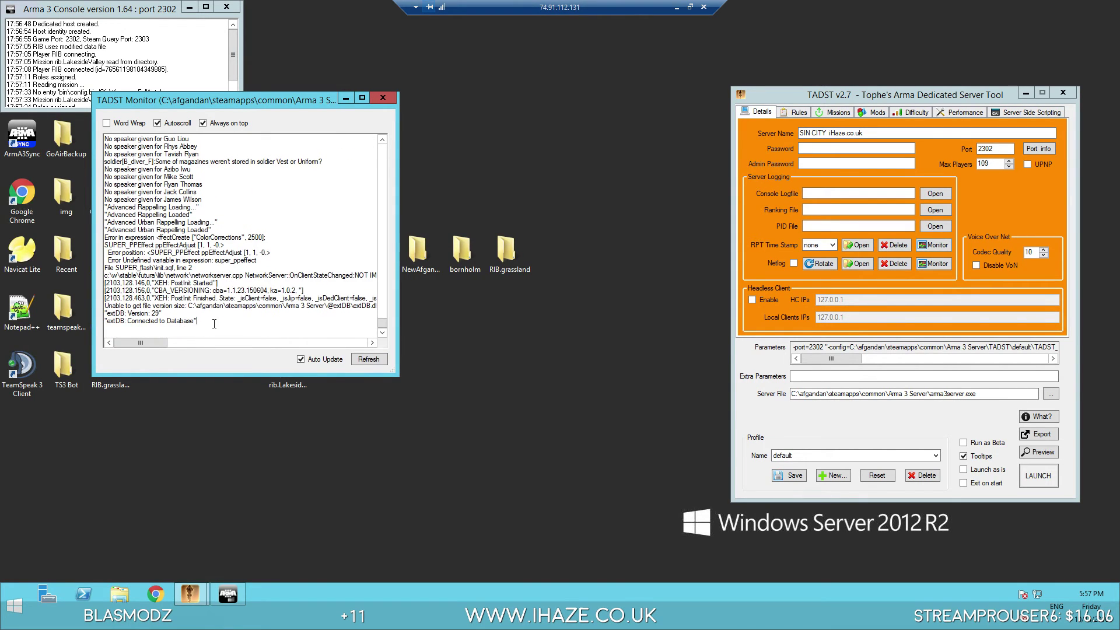
left_click(383, 98)
left_click(677, 7)
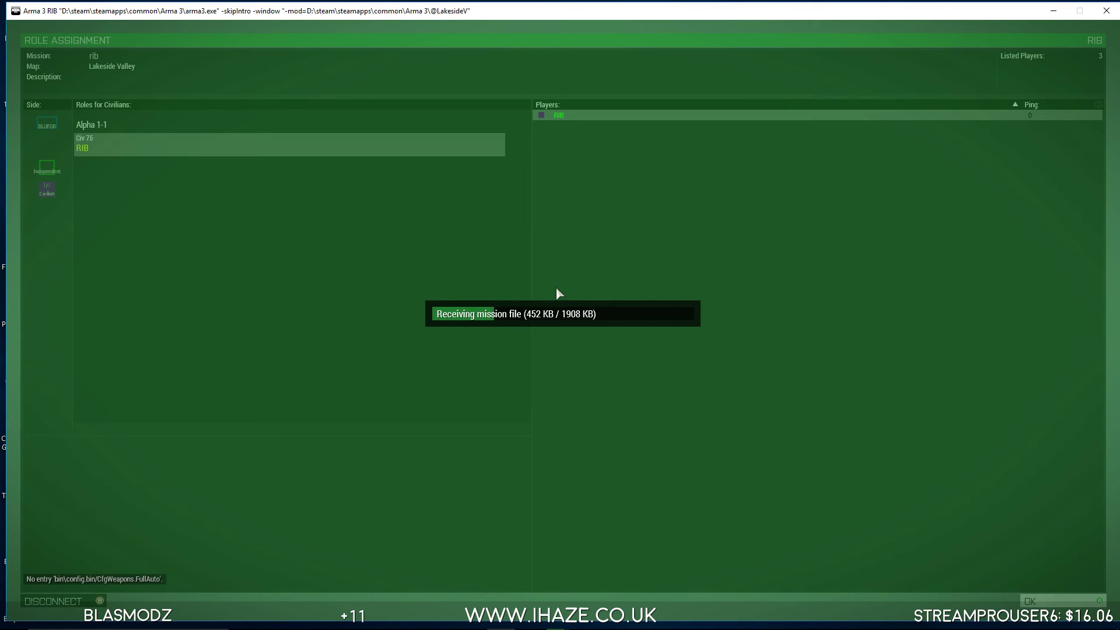
Switch back to the remote desktop session to check on the server, and minimise the session
mouse_move(471, 628)
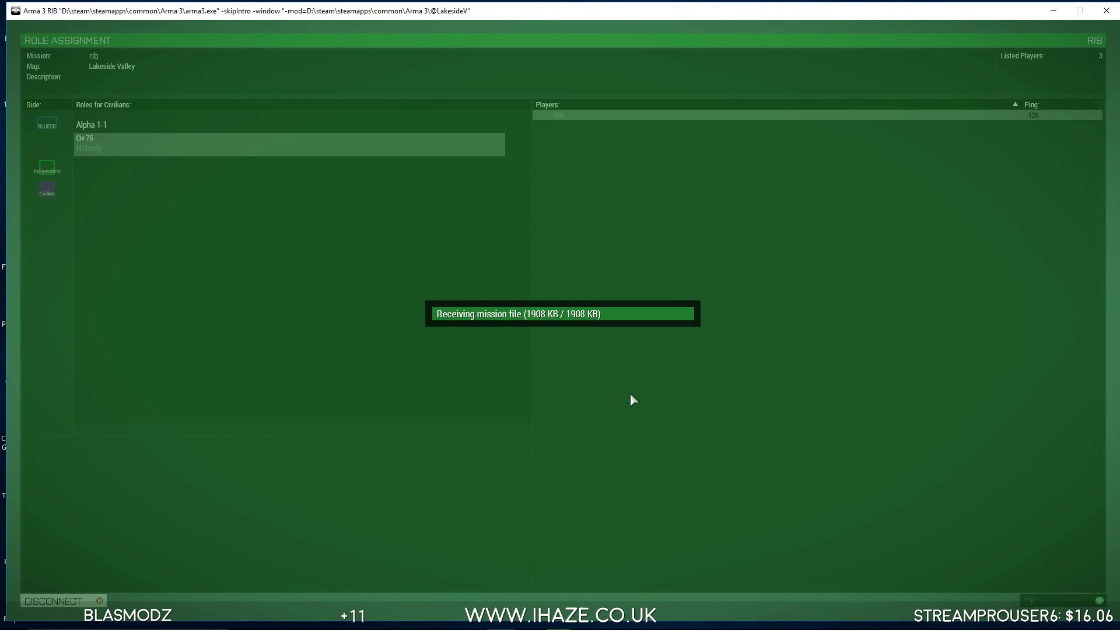
left_click(519, 624)
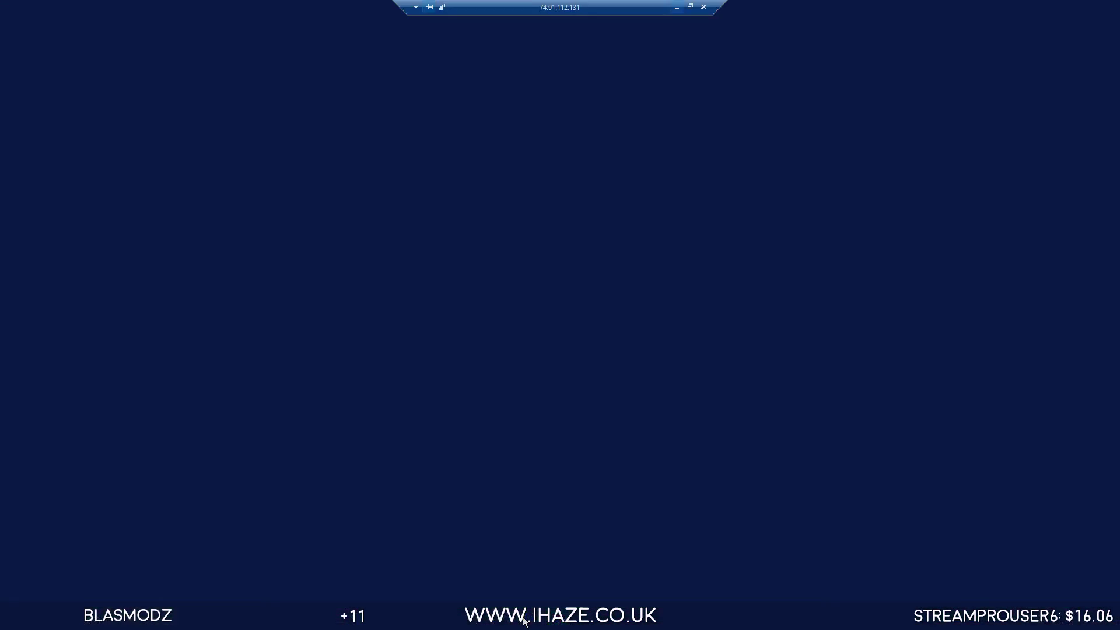
left_click(677, 7)
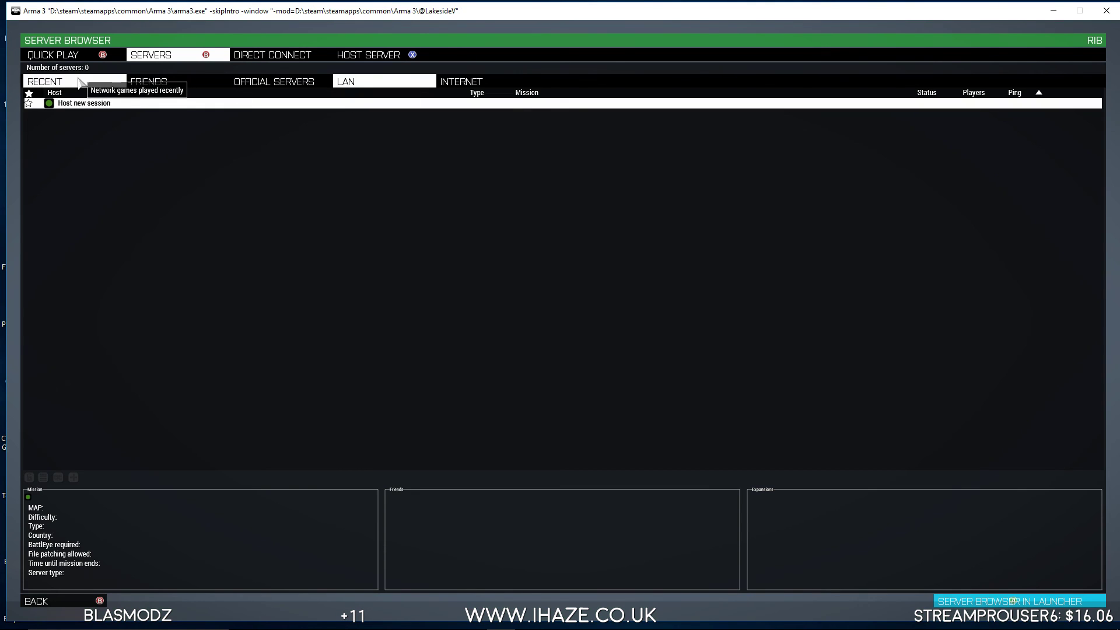
Rejoin the server from the recent list in the Civ 75 civilian slot, dismissing the Pomi_Goggles_Grn error and continuing past the briefing map
left_click(80, 82)
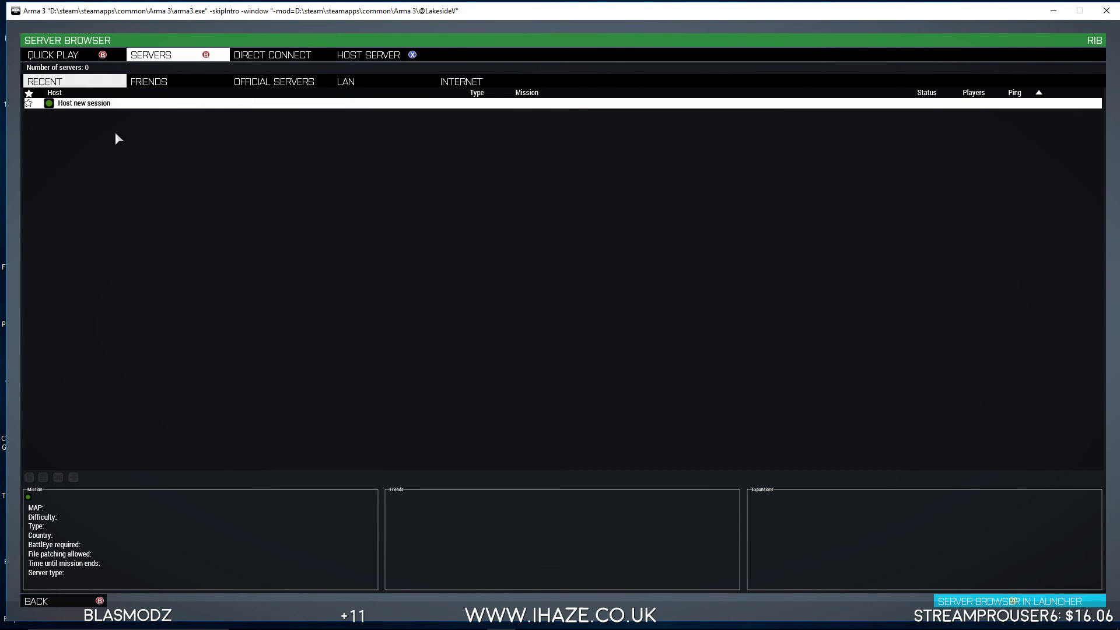
double_click(101, 177)
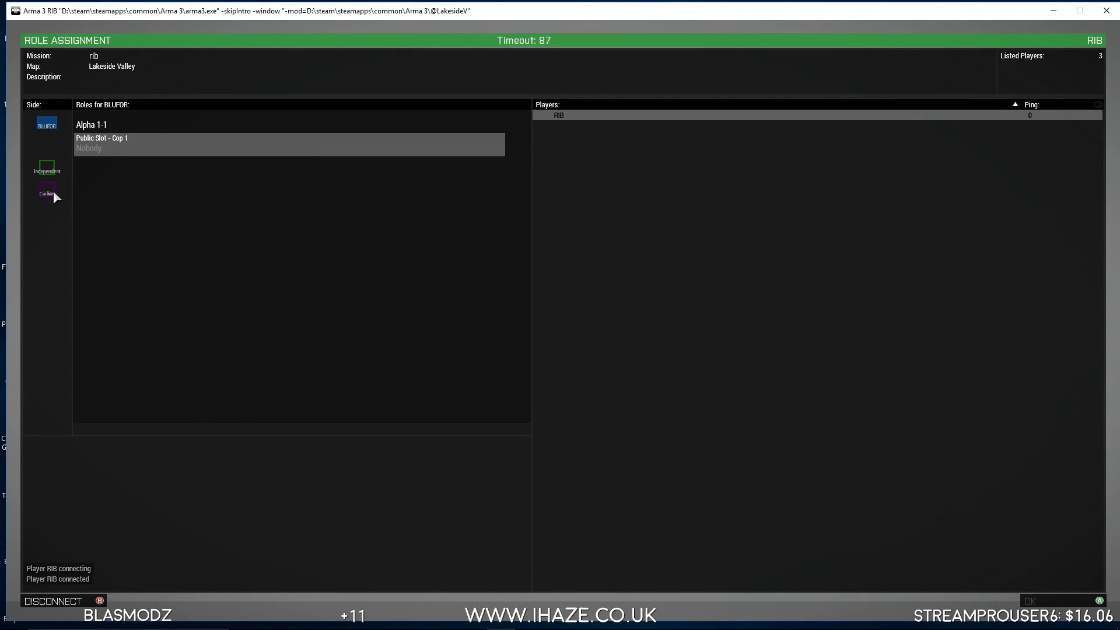
left_click(1059, 600)
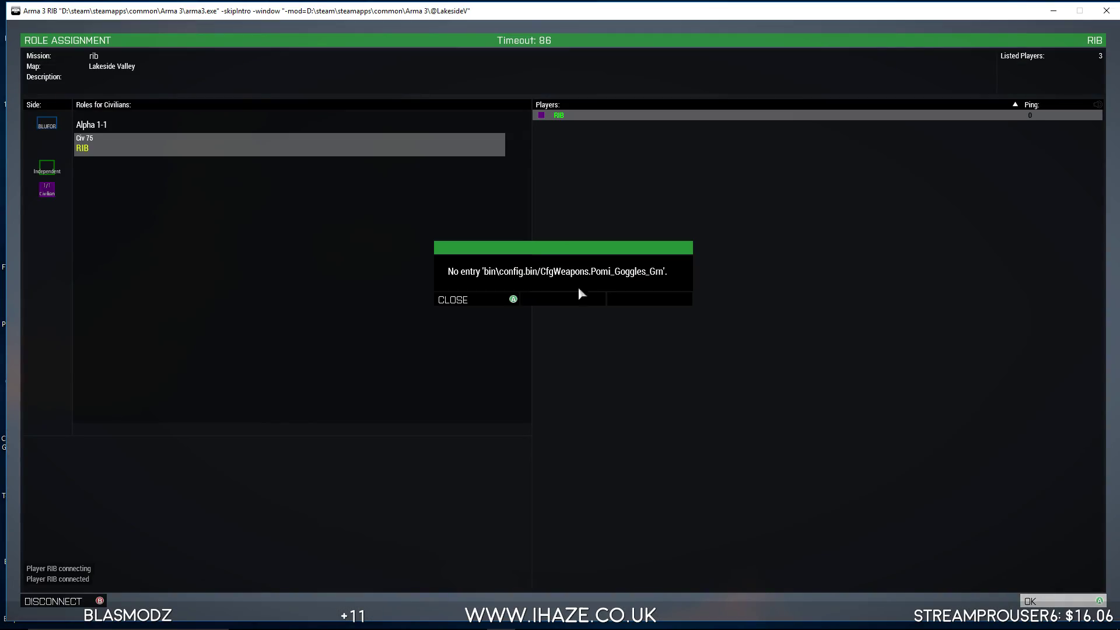
left_click(447, 299)
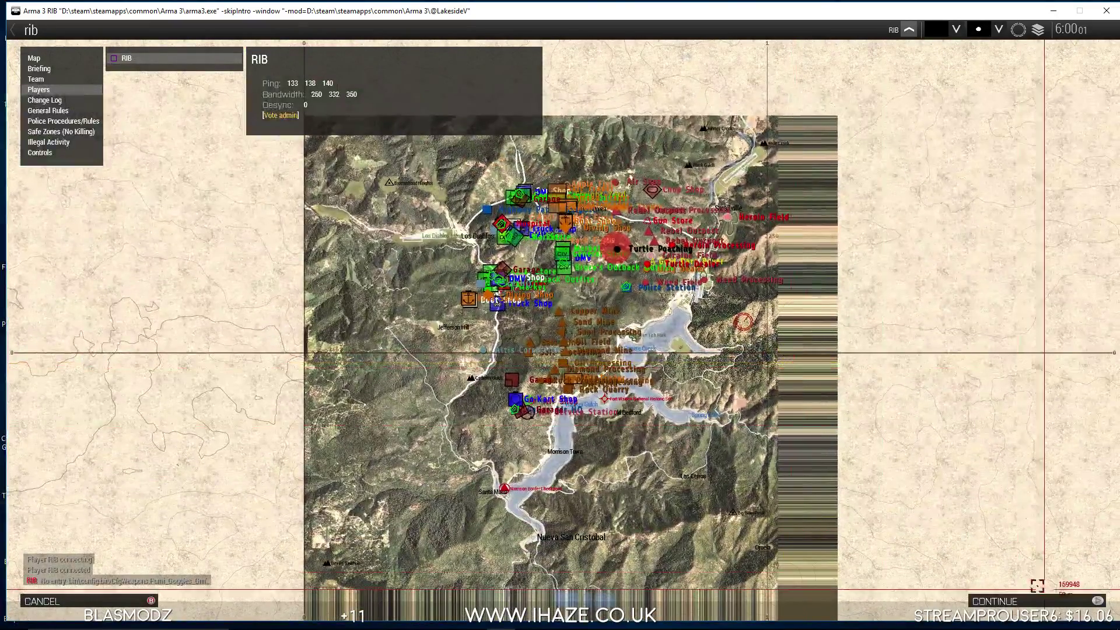
left_click(995, 600)
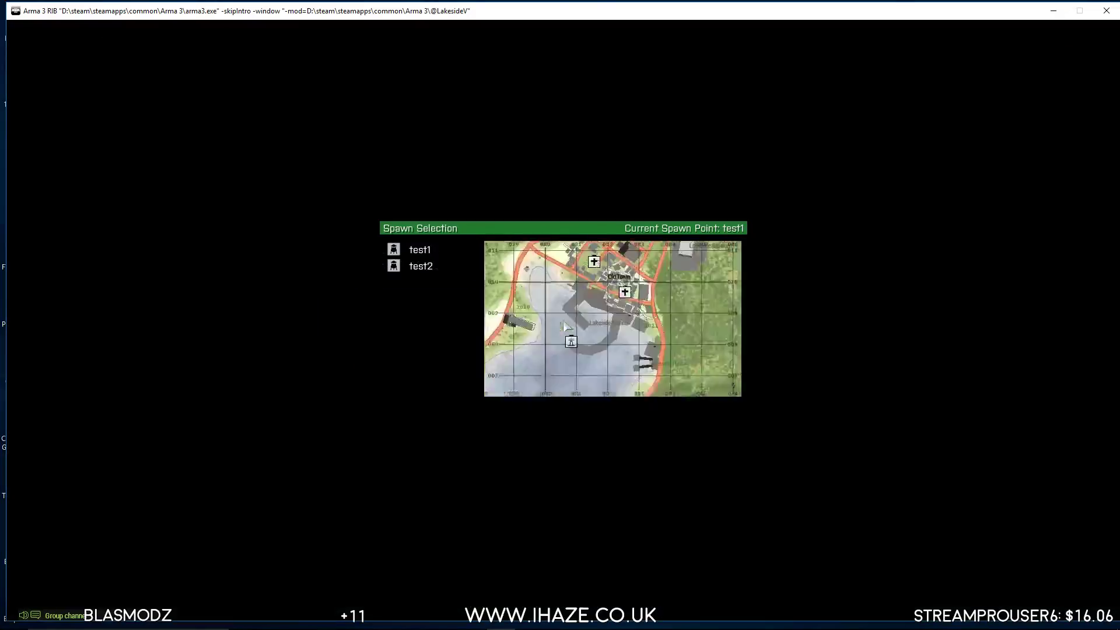
Spawn at the test1 spawn point and continue past the server's welcome notice
left_click(422, 252)
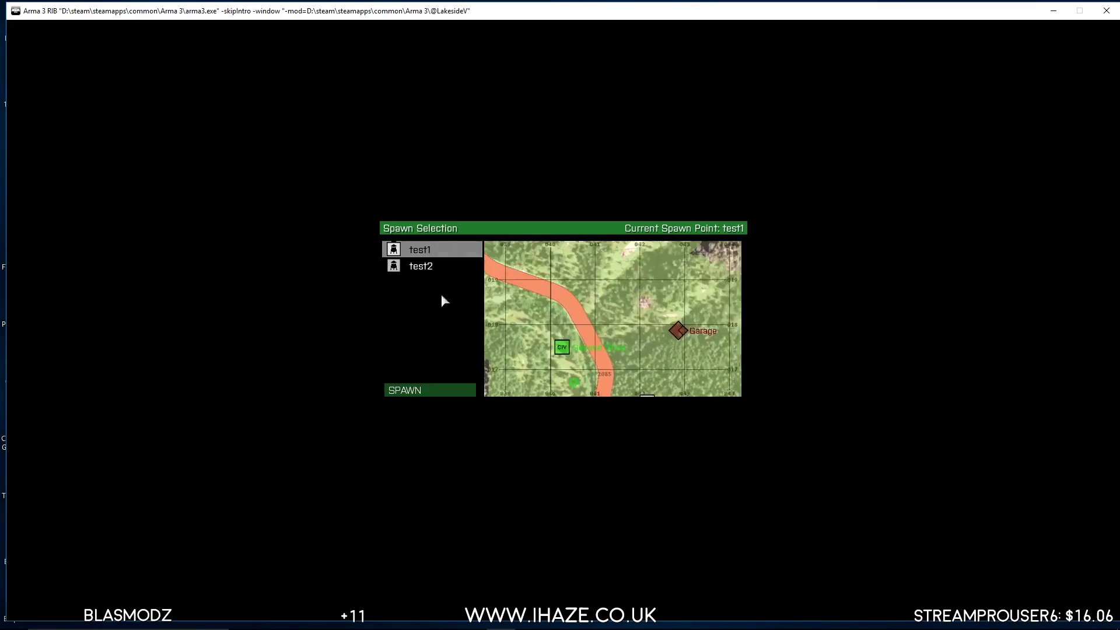
left_click(423, 395)
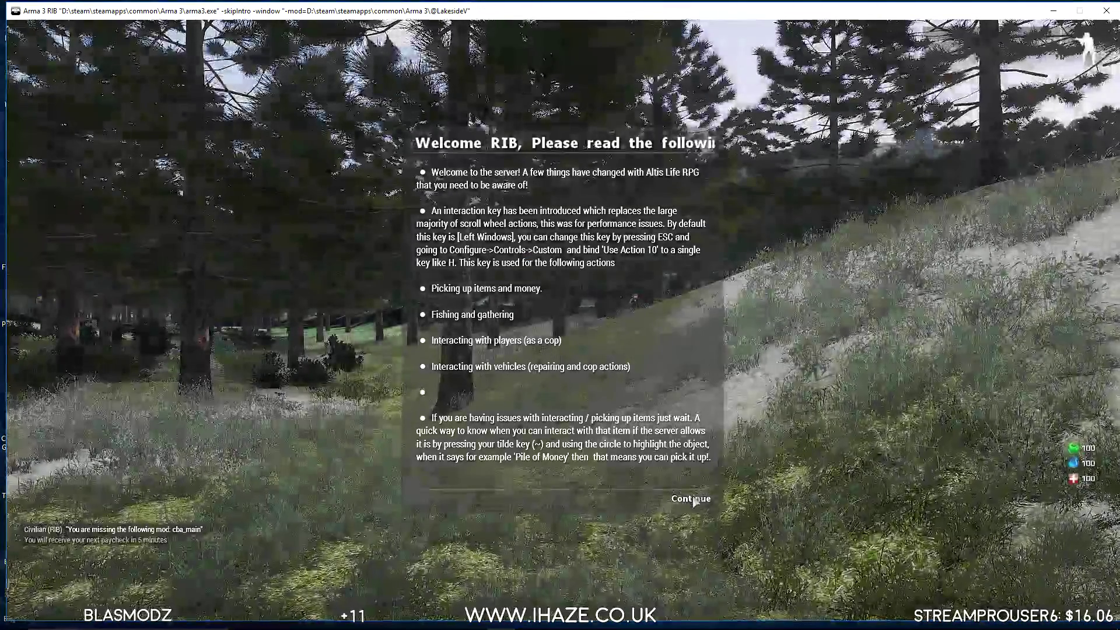
left_click(690, 499)
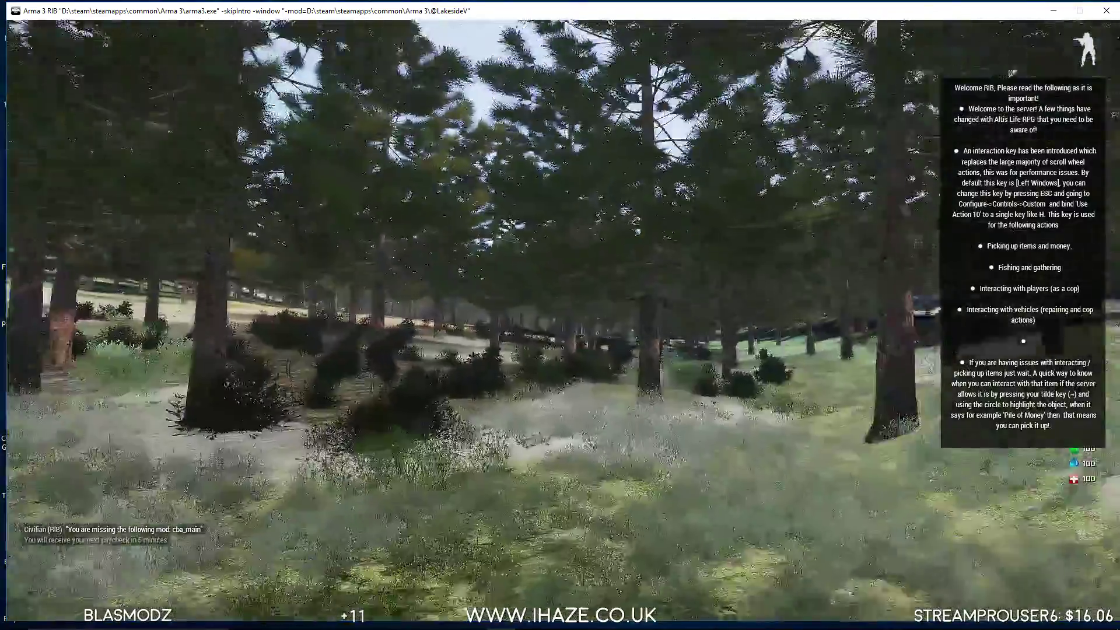
Walk from the forest spawn to the road, inspect and close the player menu, and keep exploring along the road
key("w")
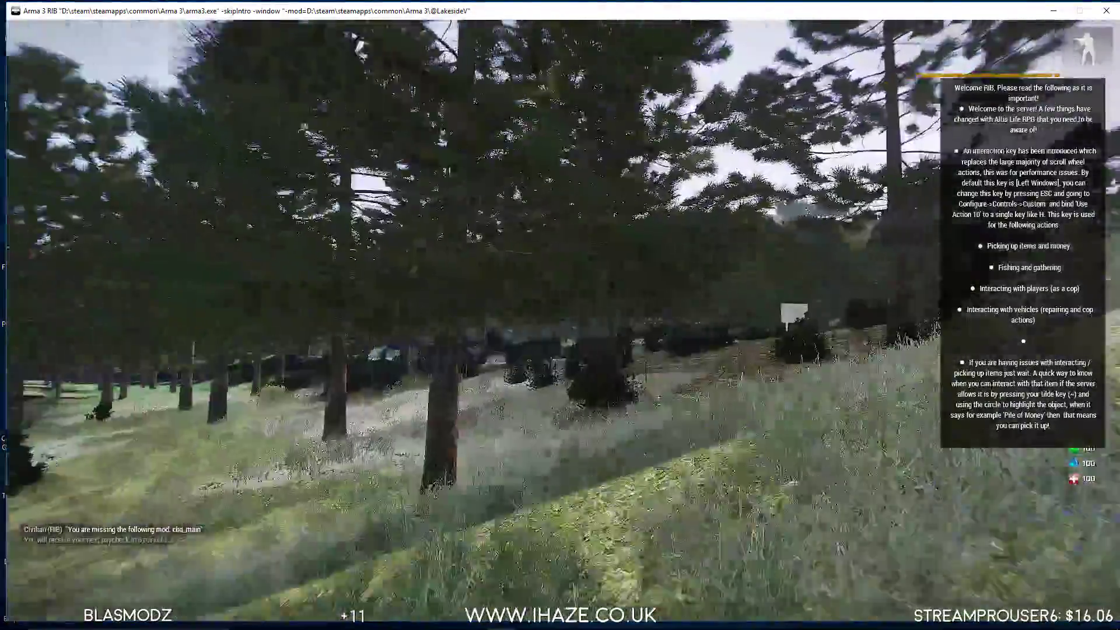
key("w")
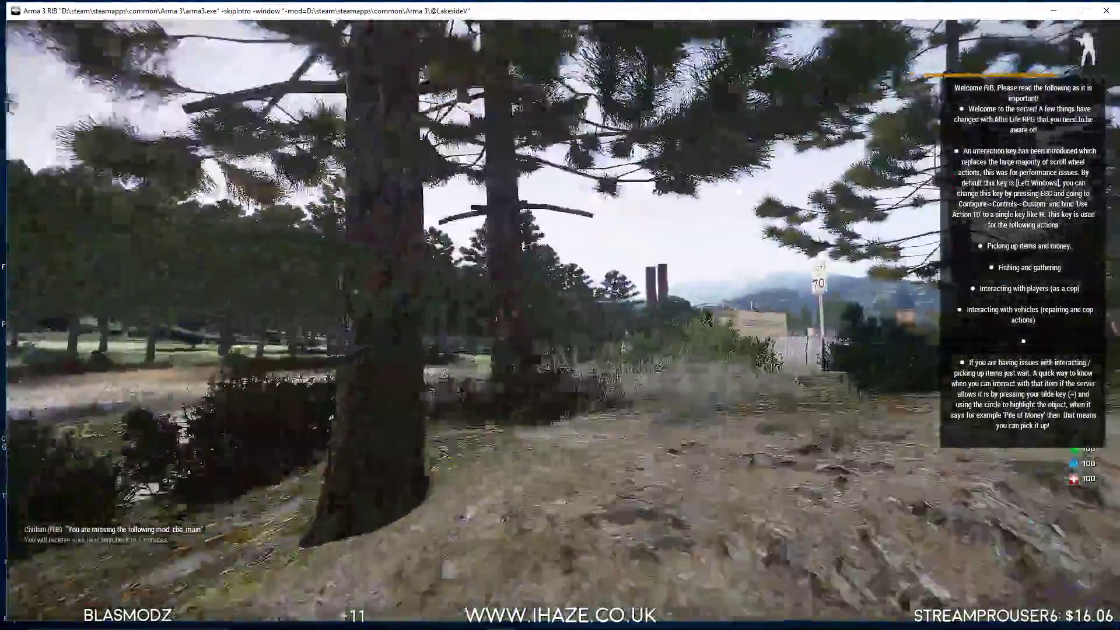
key("w")
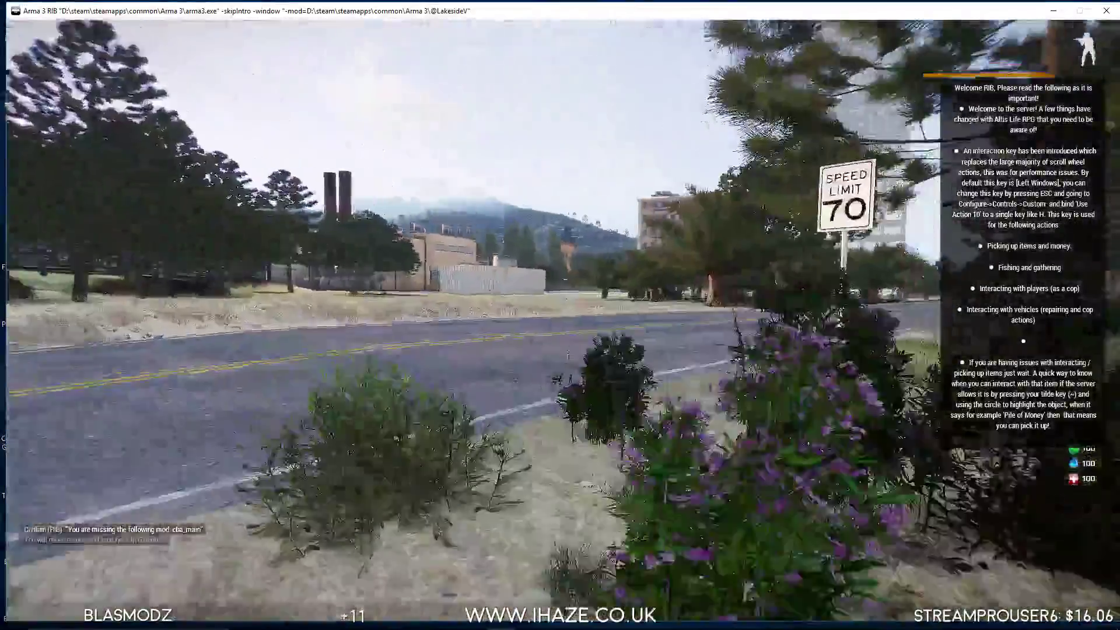
key("w")
key("y")
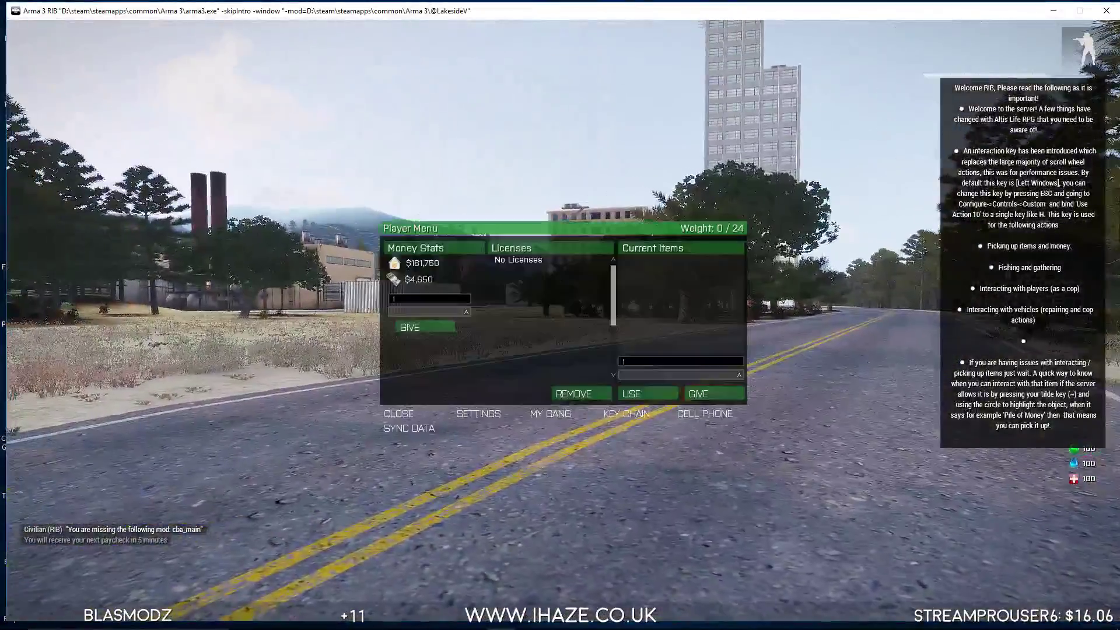
left_click(398, 413)
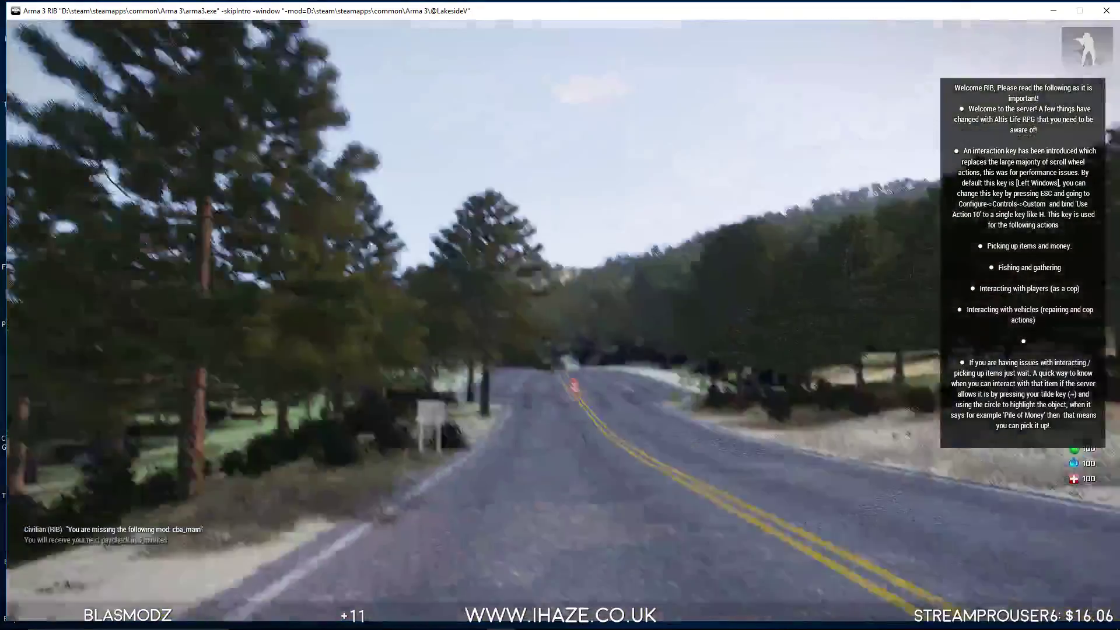
key("w")
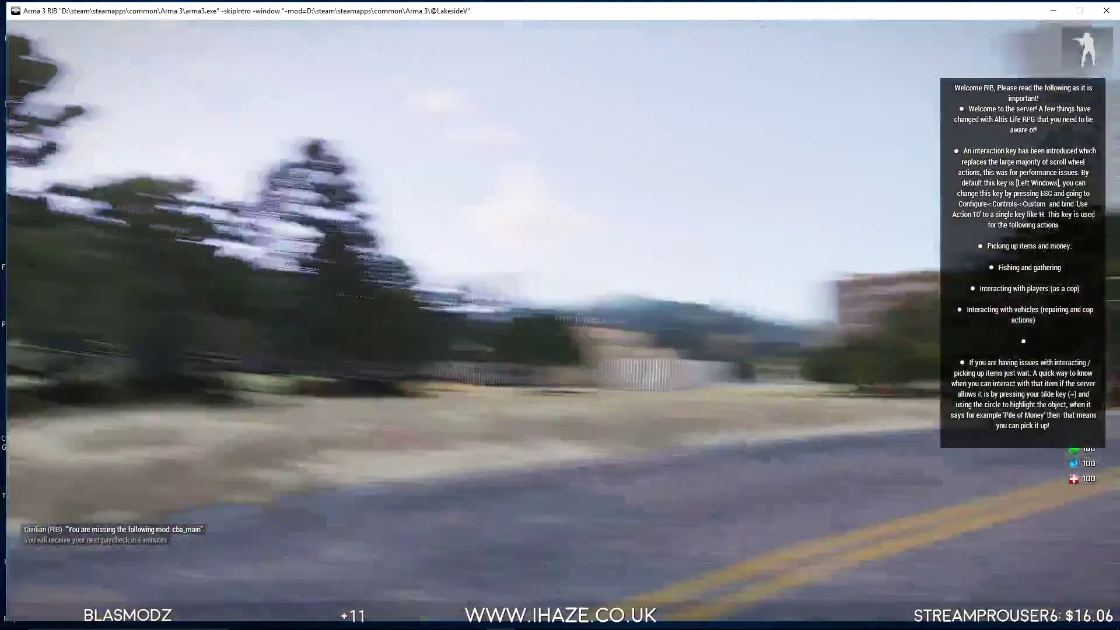